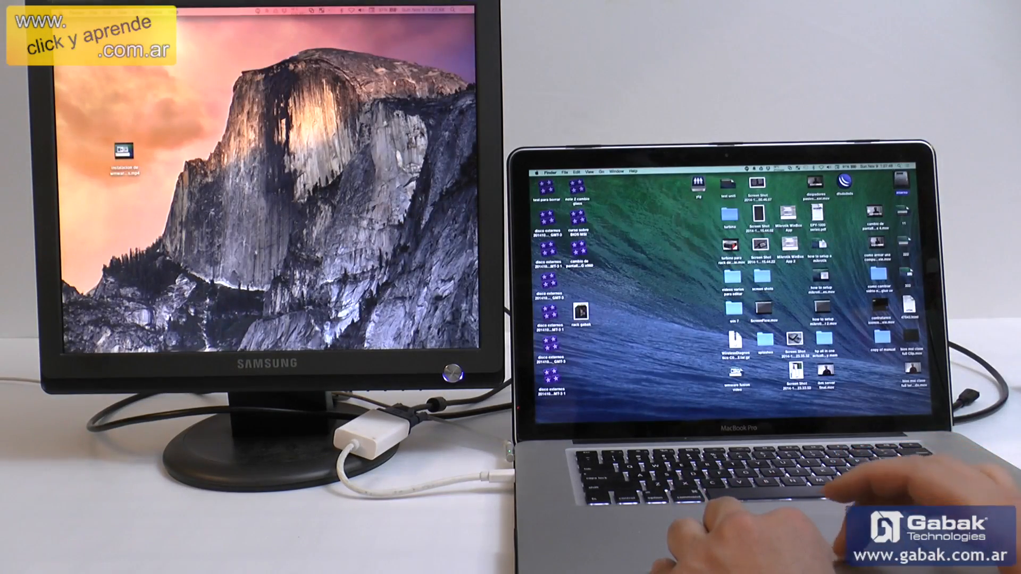
Open VMware Fusion on the Mac and start the Windows 7 x64 virtual machine
{"action": "mouse_move", "coordinate": [314, 348]}
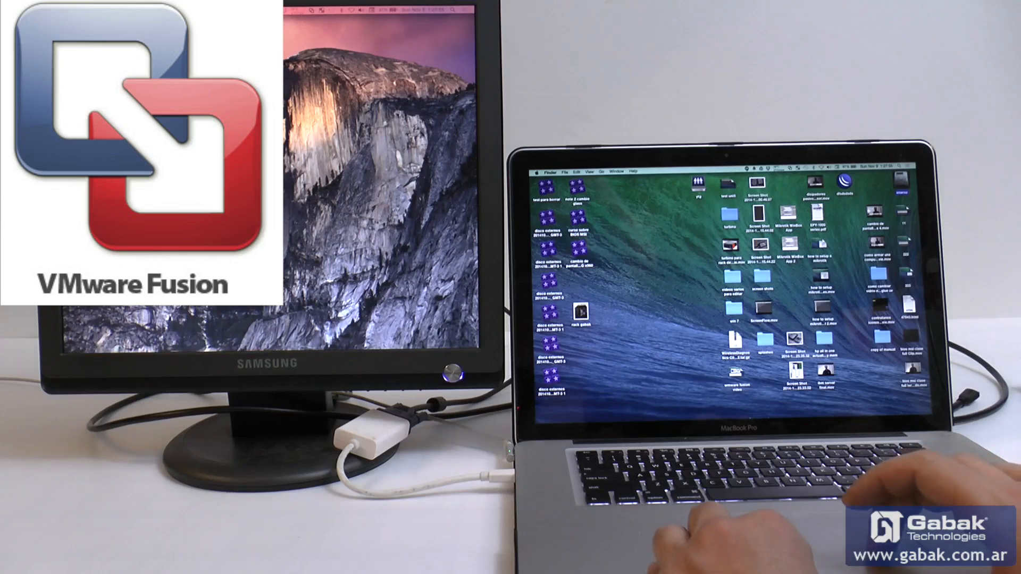
{"action": "mouse_move", "coordinate": [623, 418]}
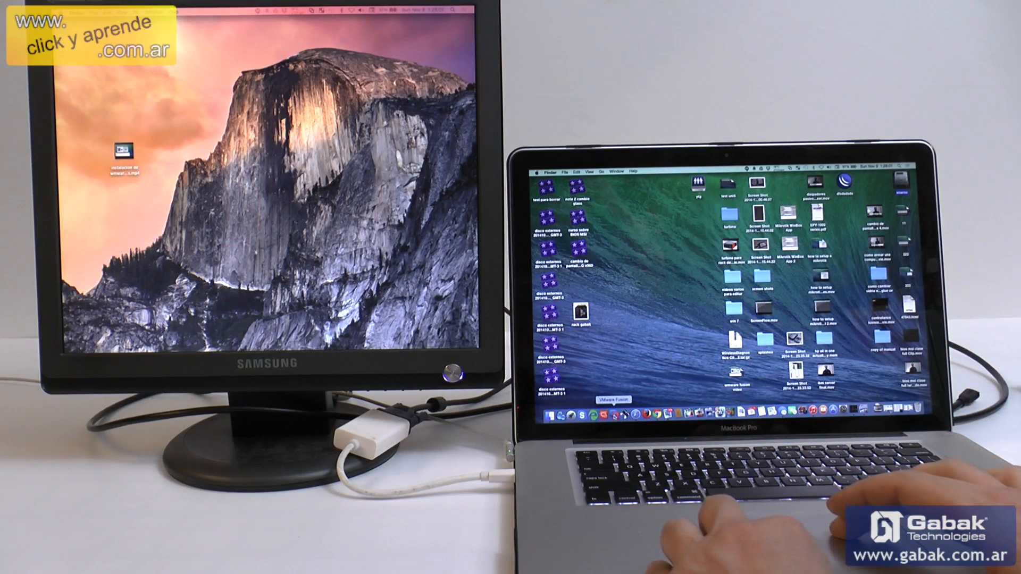
{"action": "left_click", "coordinate": [614, 414]}
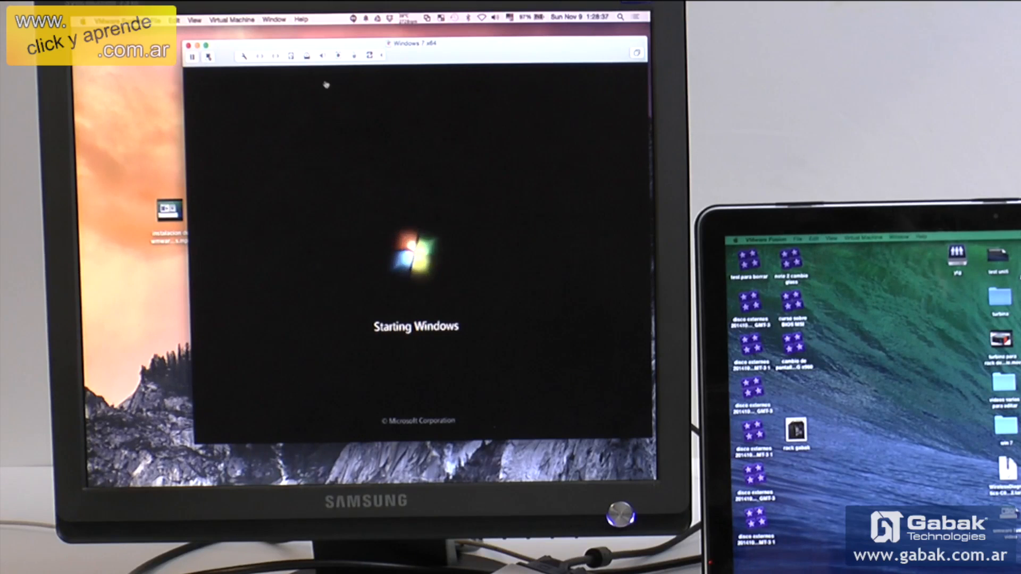
Look over the virtual machine's window, power and view commands, and reposition the Windows 7 x64 window on the external monitor
{"action": "left_click", "coordinate": [273, 20]}
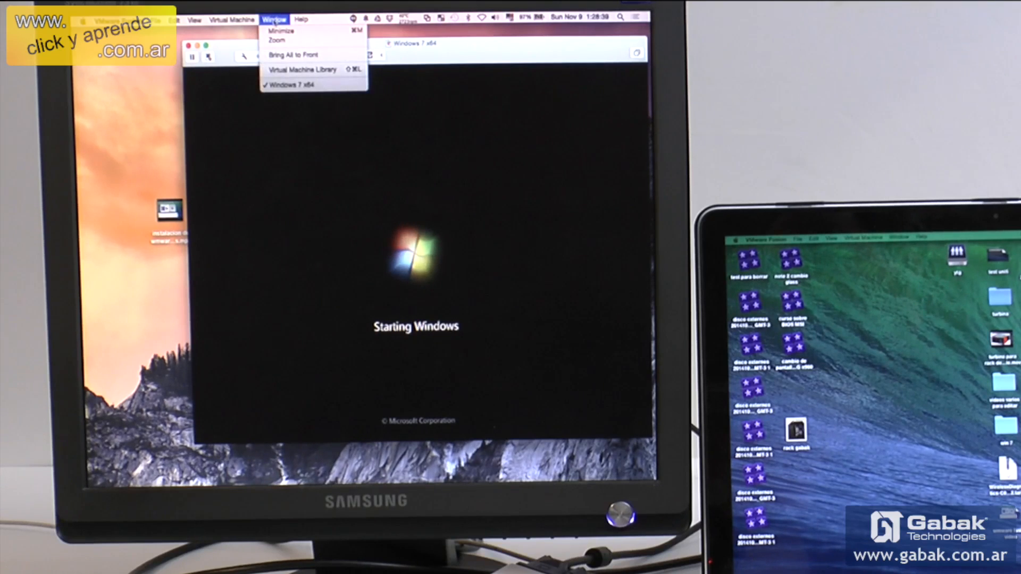
{"action": "mouse_move", "coordinate": [238, 23]}
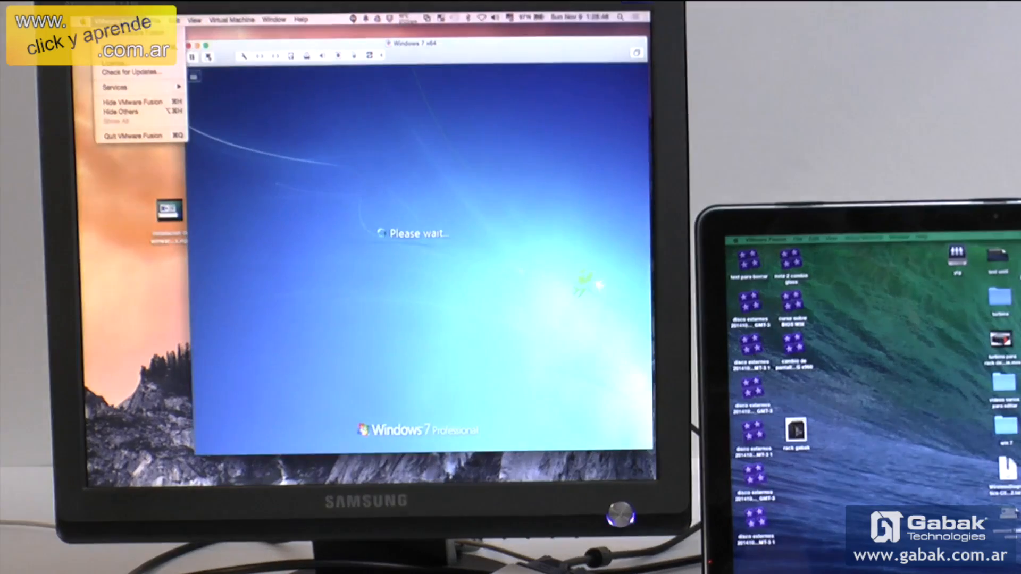
{"action": "mouse_move", "coordinate": [192, 21]}
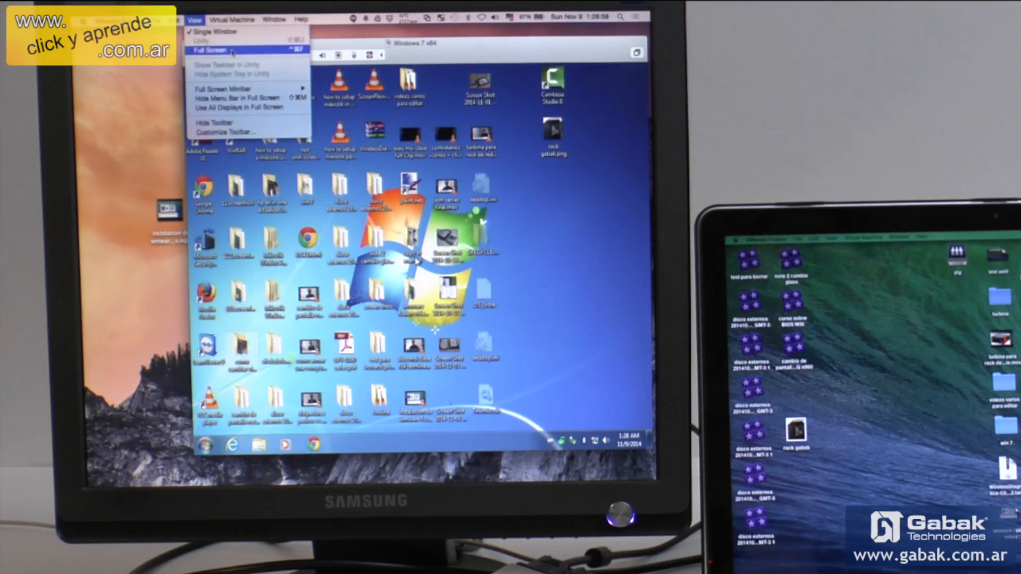
{"action": "left_click", "coordinate": [410, 46]}
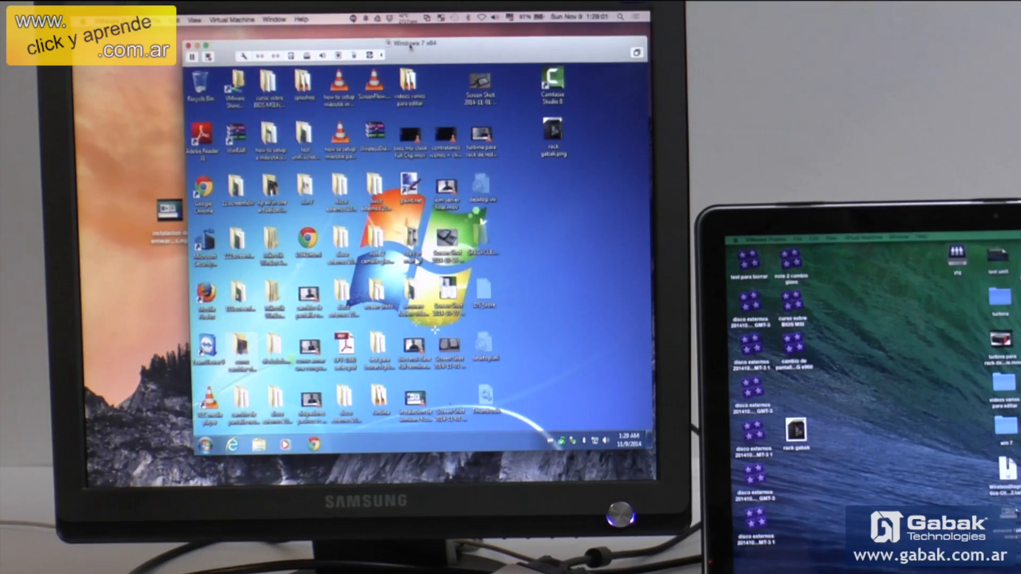
{"action": "left_click_drag", "start_coordinate": [418, 47], "coordinate": [277, 38]}
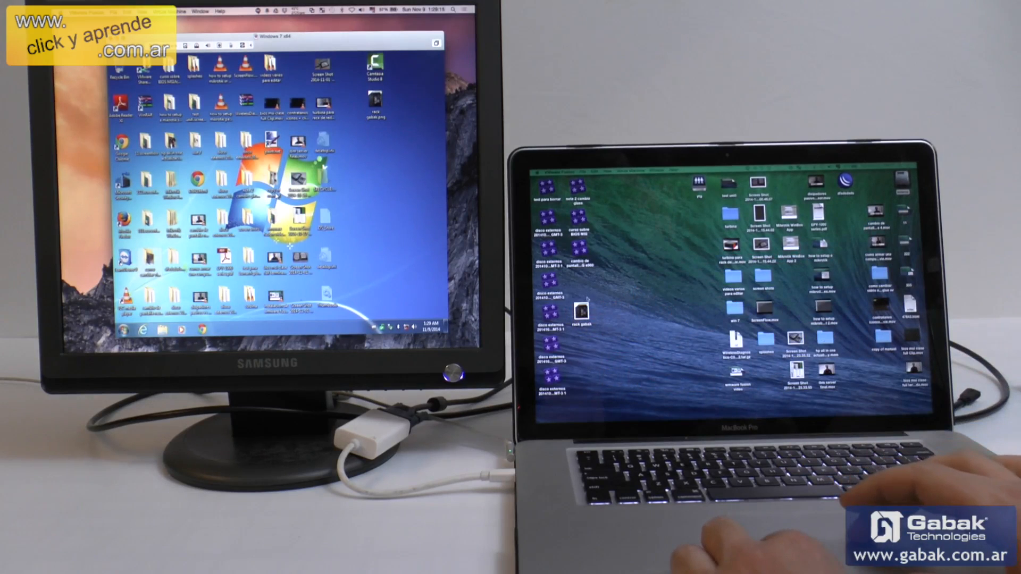
View the rack gabak picture from both the Mac desktop and the Windows desktop, and close both viewers
{"action": "double_click", "coordinate": [581, 313]}
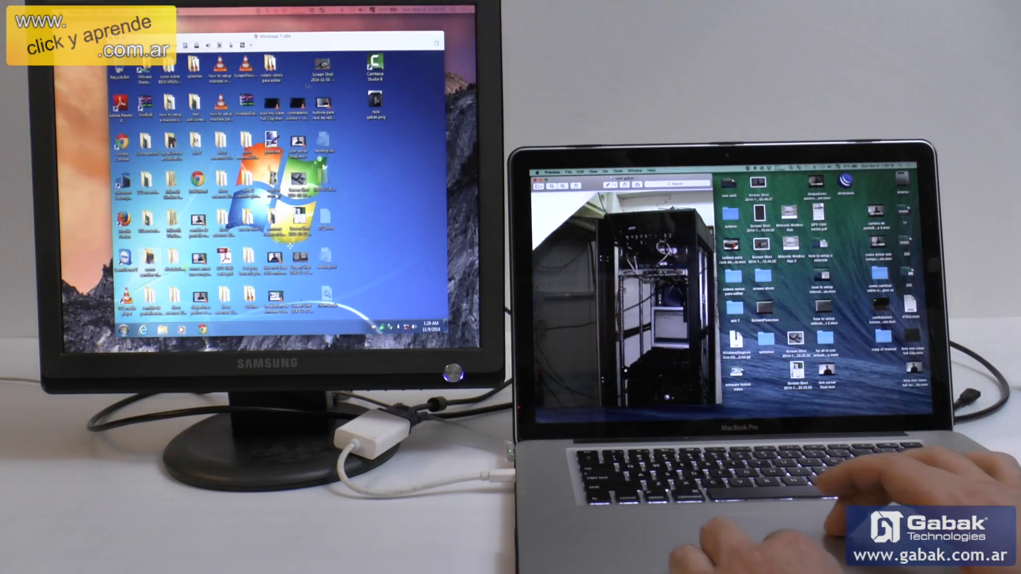
{"action": "left_click", "coordinate": [376, 101]}
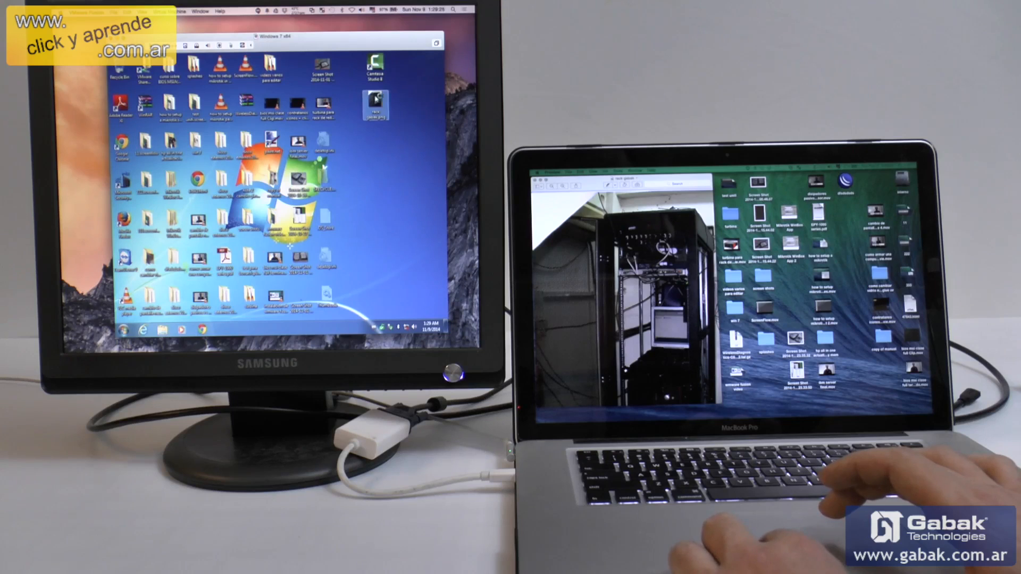
{"action": "double_click", "coordinate": [376, 100]}
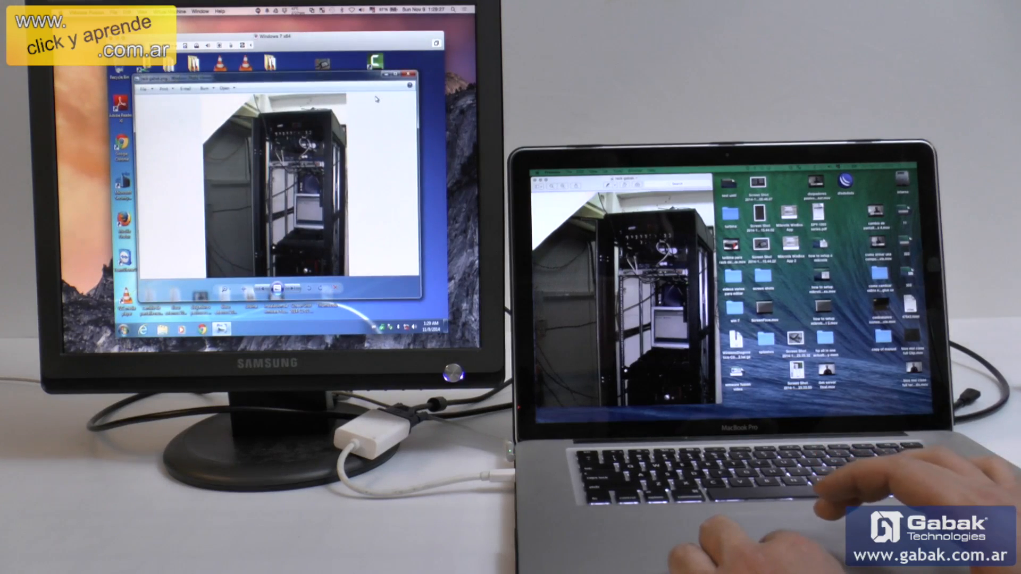
{"action": "left_click", "coordinate": [409, 76]}
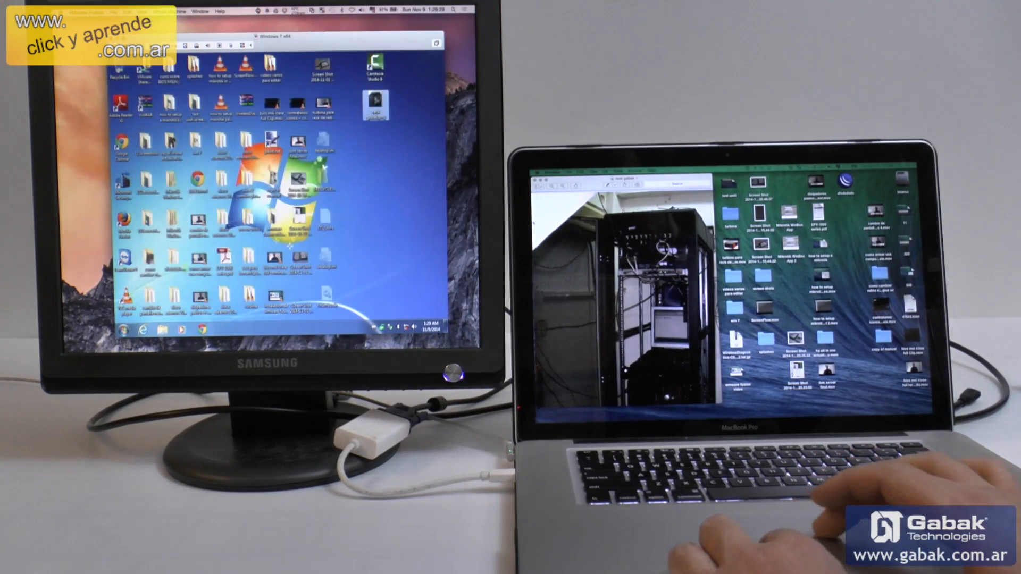
{"action": "left_click", "coordinate": [535, 181]}
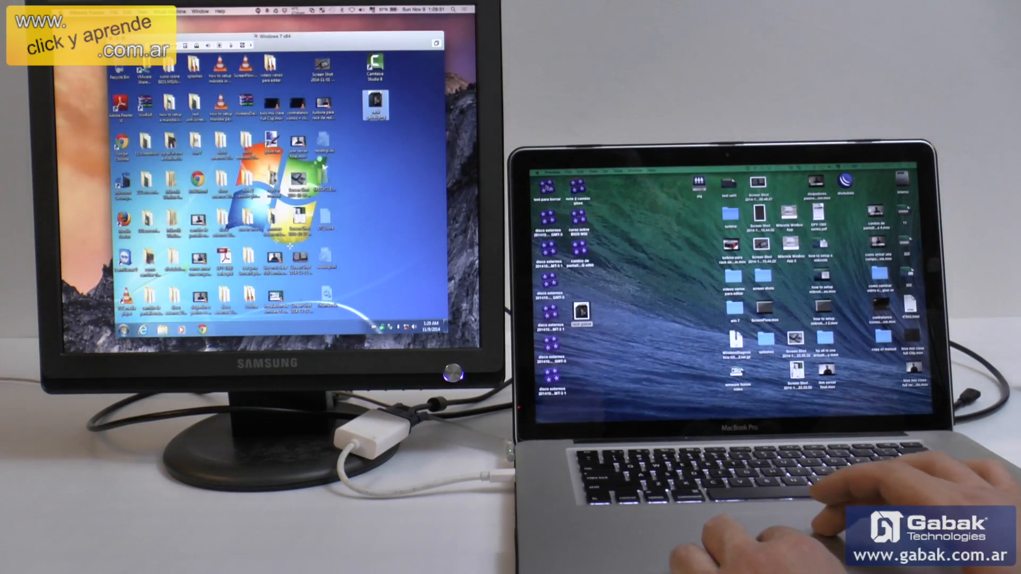
Rename rack gabak.png on the Windows desktop by adding 222222 to its name, and select the same file on the Mac desktop
{"action": "right_click", "coordinate": [376, 105]}
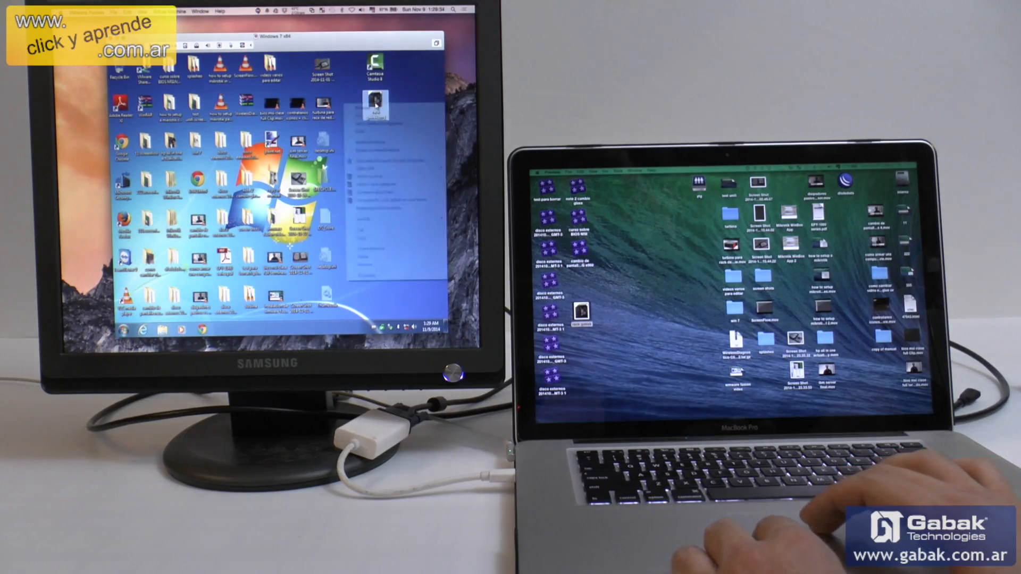
{"action": "left_click", "coordinate": [398, 266]}
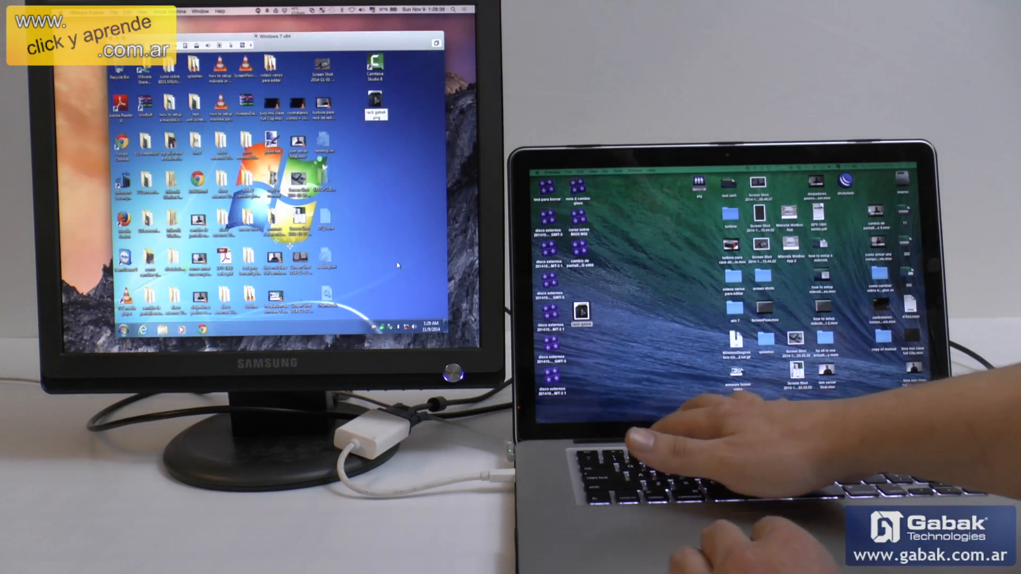
{"action": "type", "text": "222222"}
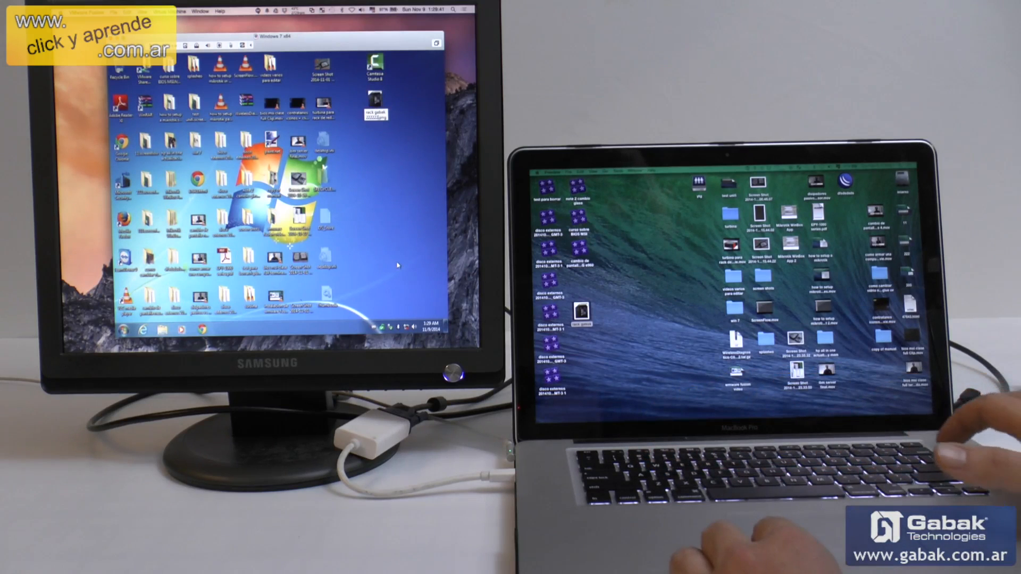
{"action": "key", "text": "Return"}
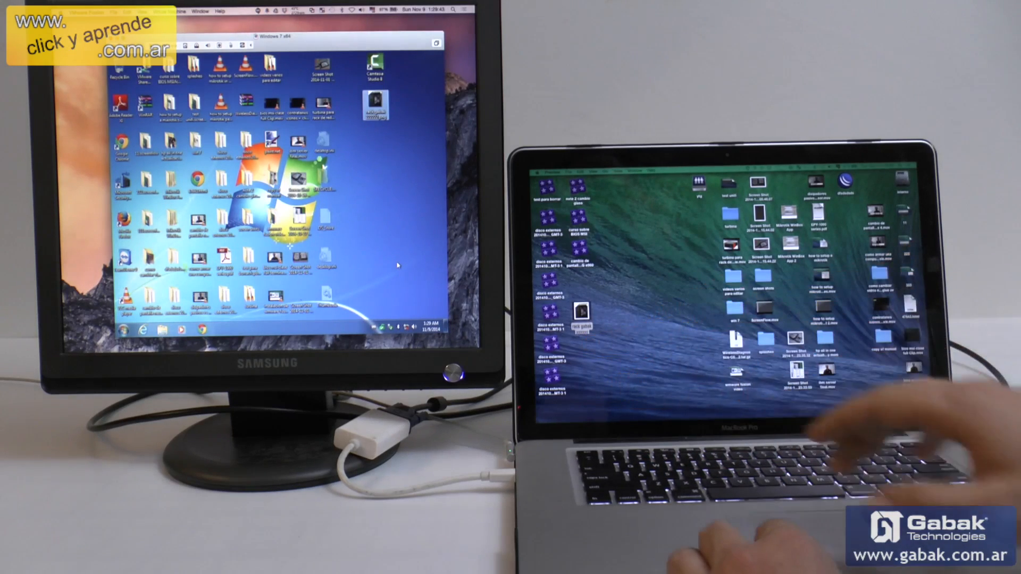
{"action": "left_click", "coordinate": [582, 312]}
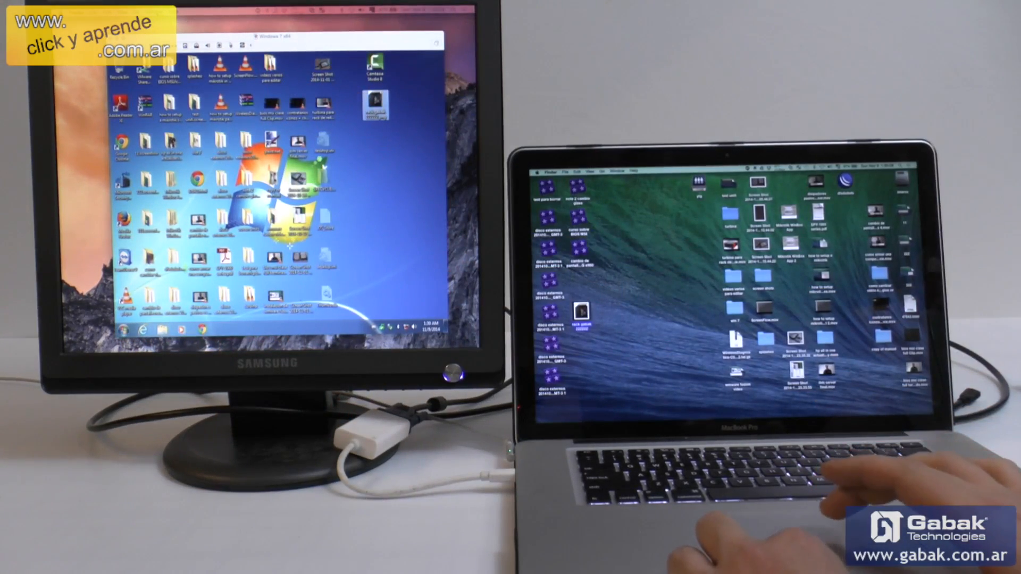
Bring the Windows 7 x64 virtual machine to the front and switch it to full screen on the external monitor
{"action": "left_click", "coordinate": [154, 12]}
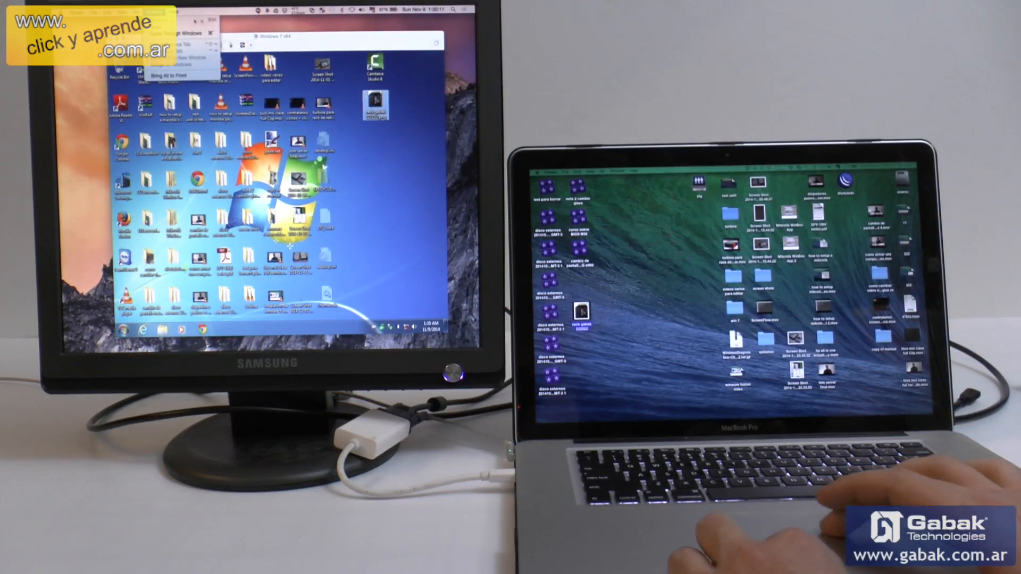
{"action": "mouse_move", "coordinate": [122, 11]}
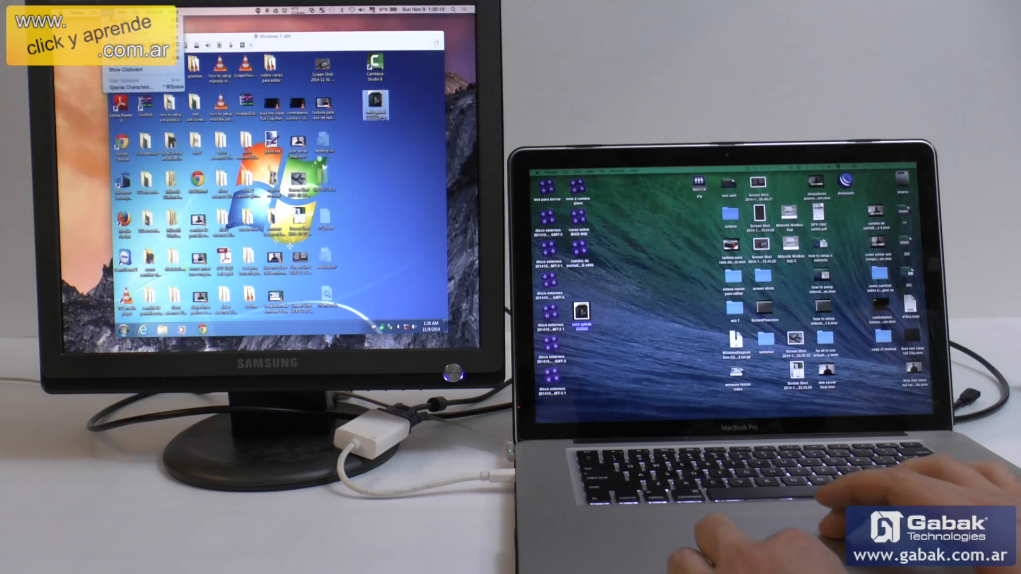
{"action": "left_click", "coordinate": [245, 33]}
{"action": "left_click", "coordinate": [249, 41]}
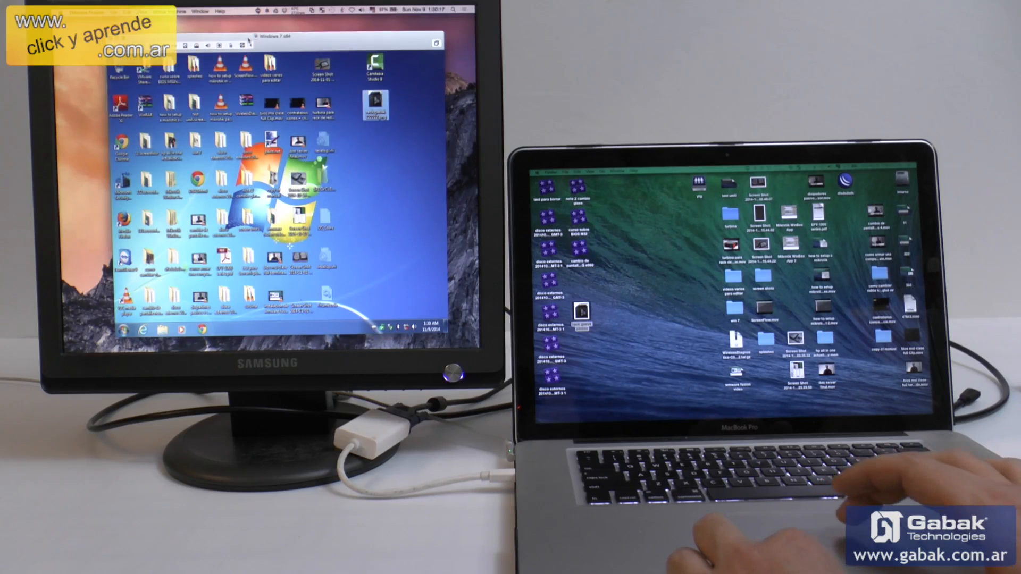
{"action": "left_click", "coordinate": [132, 11]}
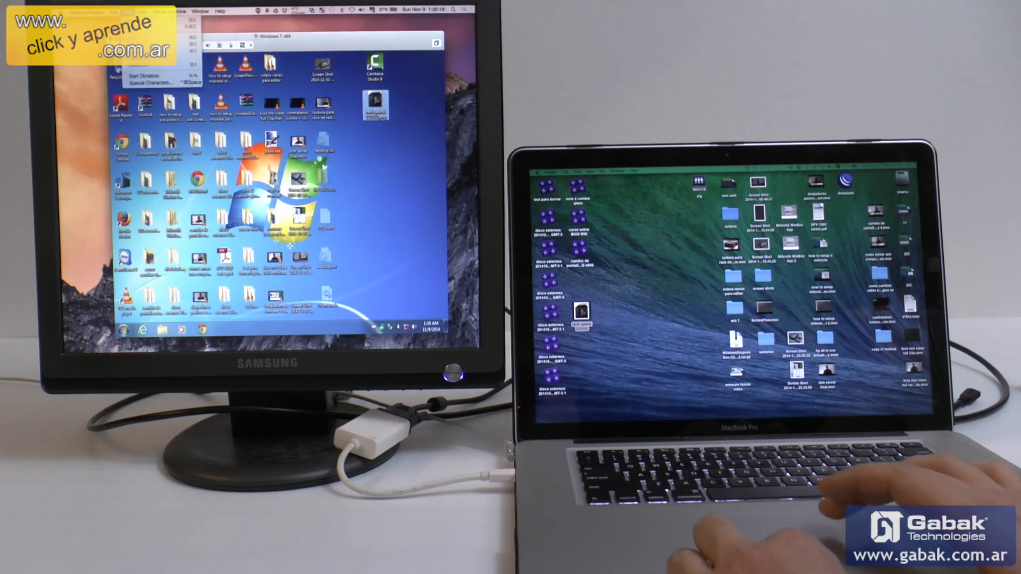
{"action": "mouse_move", "coordinate": [141, 11]}
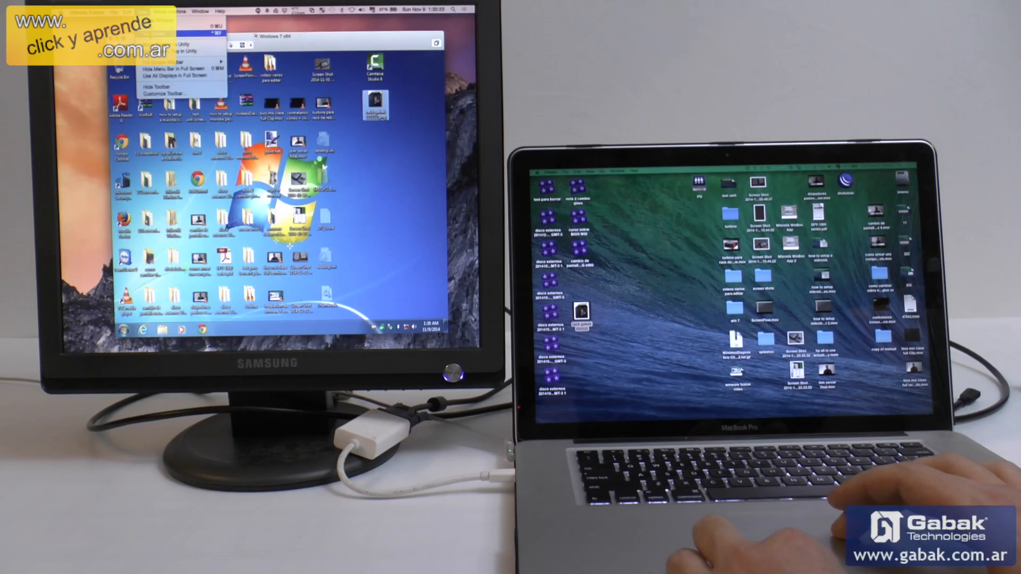
{"action": "left_click", "coordinate": [181, 33]}
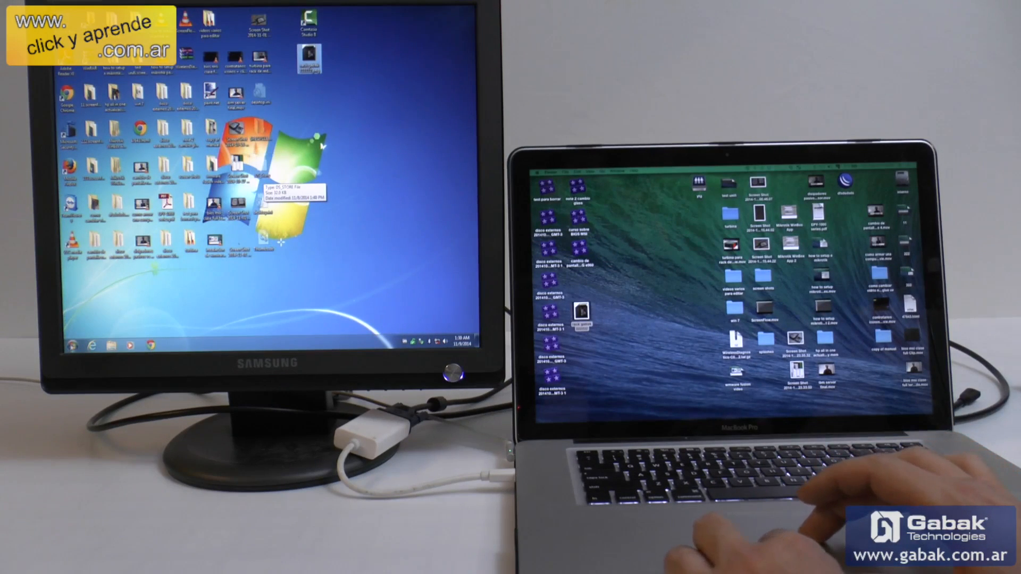
Launch Calculator from the Windows accessories and move it to an empty area of the virtual machine's desktop
{"action": "key", "text": "super"}
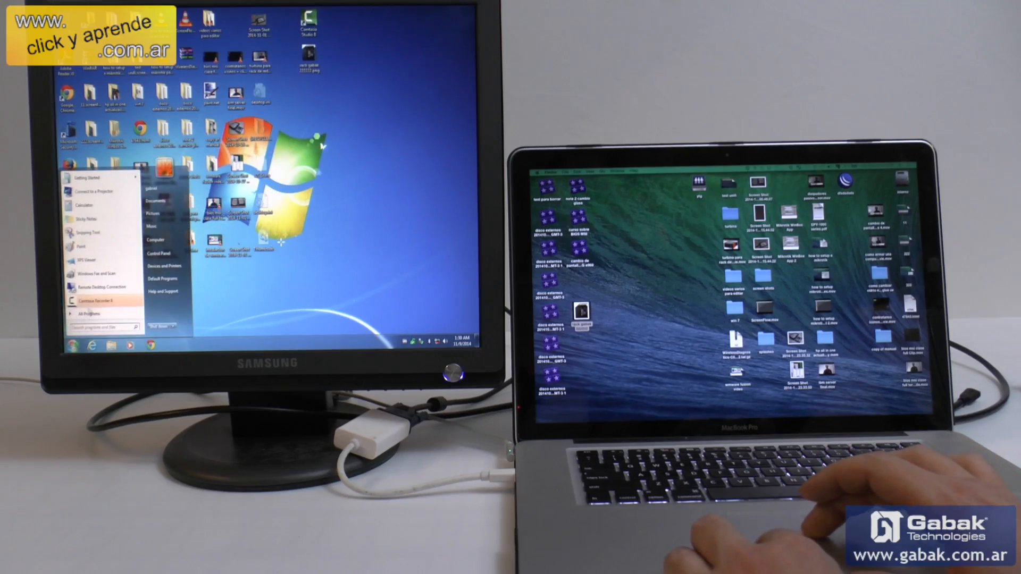
{"action": "left_click", "coordinate": [96, 317]}
{"action": "left_click", "coordinate": [96, 317]}
{"action": "left_click", "coordinate": [97, 317]}
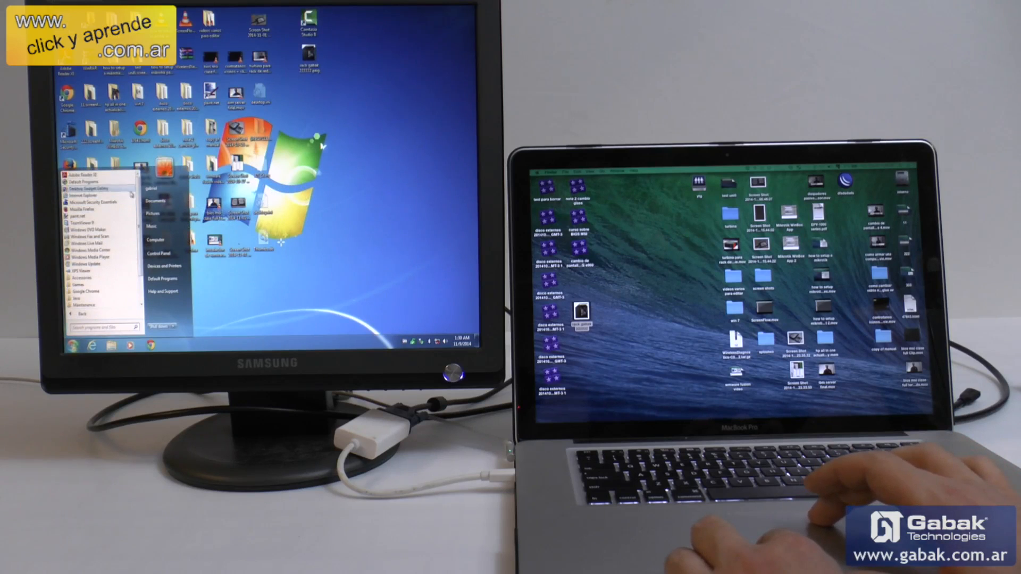
{"action": "scroll", "coordinate": [101, 239], "scroll_direction": "down", "scroll_amount": 2}
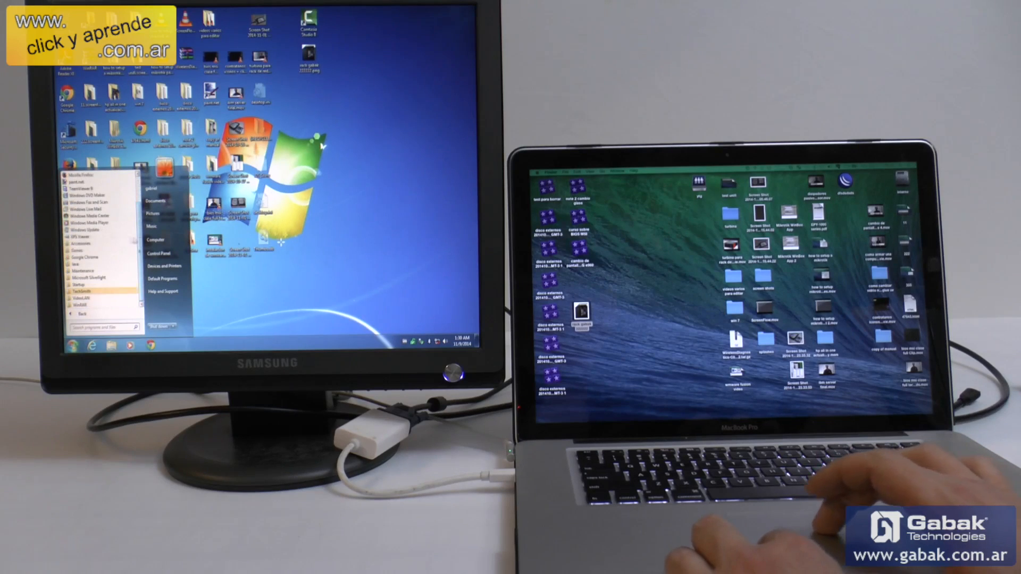
{"action": "left_click", "coordinate": [105, 244]}
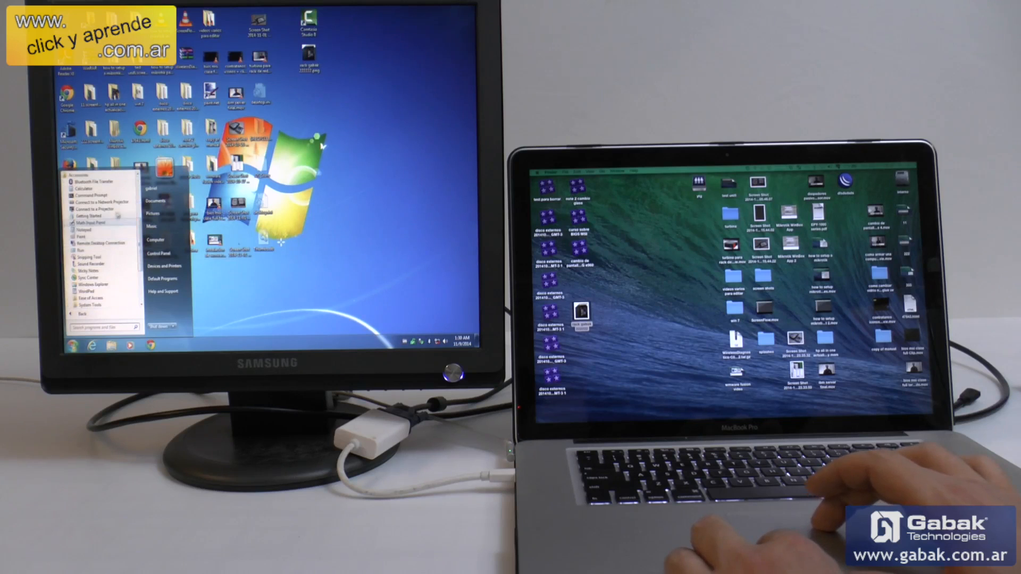
{"action": "left_click", "coordinate": [103, 189]}
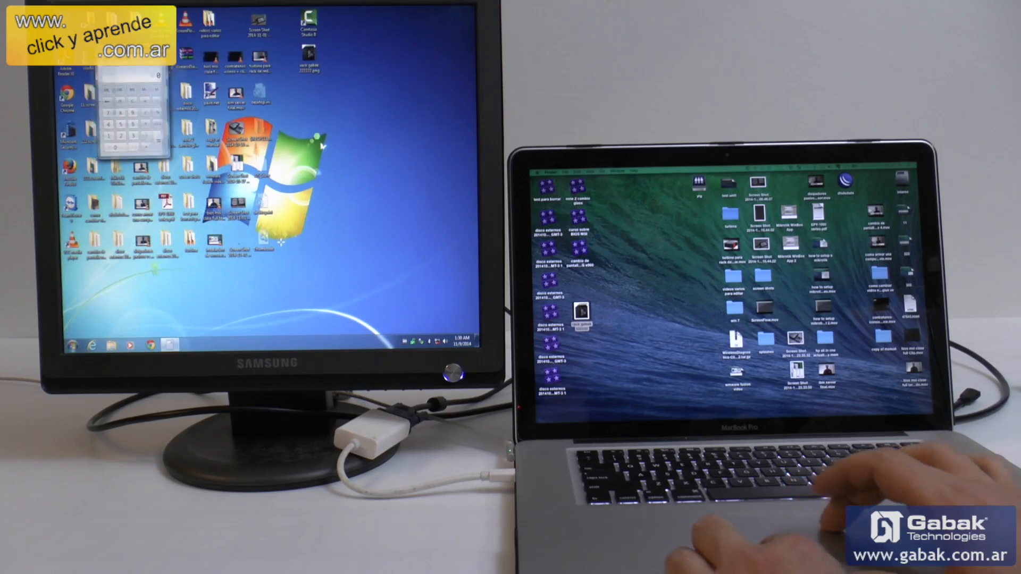
{"action": "left_click_drag", "start_coordinate": [117, 56], "coordinate": [378, 148]}
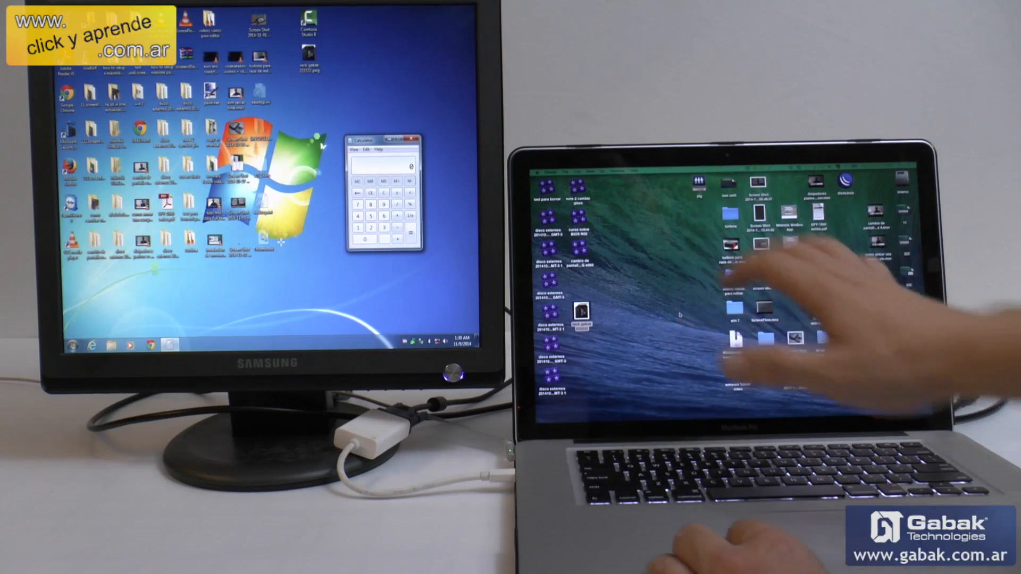
Launch HandBrake on the Mac desktop while Windows 7 stays full screen on the external monitor
{"action": "mouse_move", "coordinate": [658, 415]}
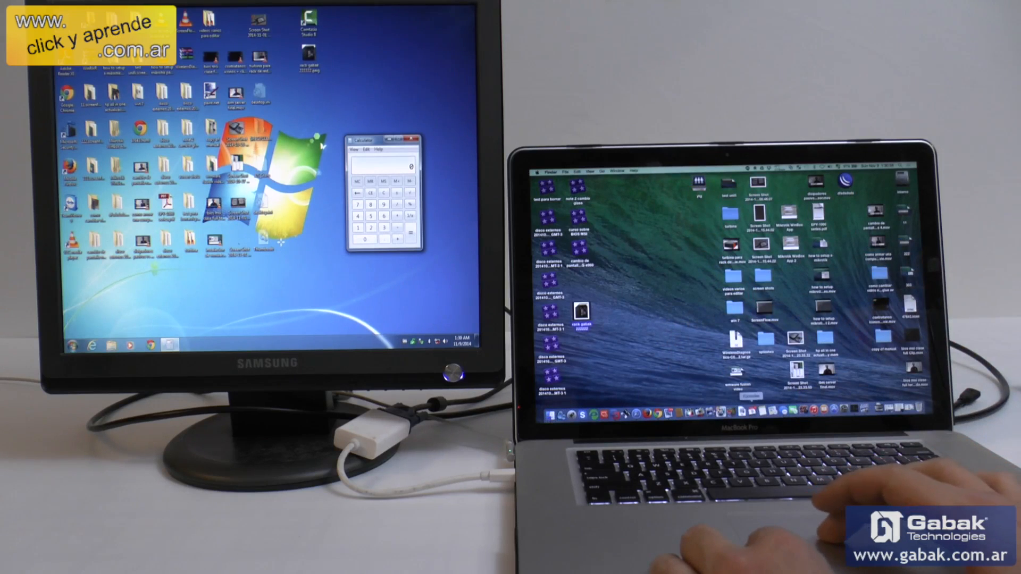
{"action": "left_click", "coordinate": [731, 411]}
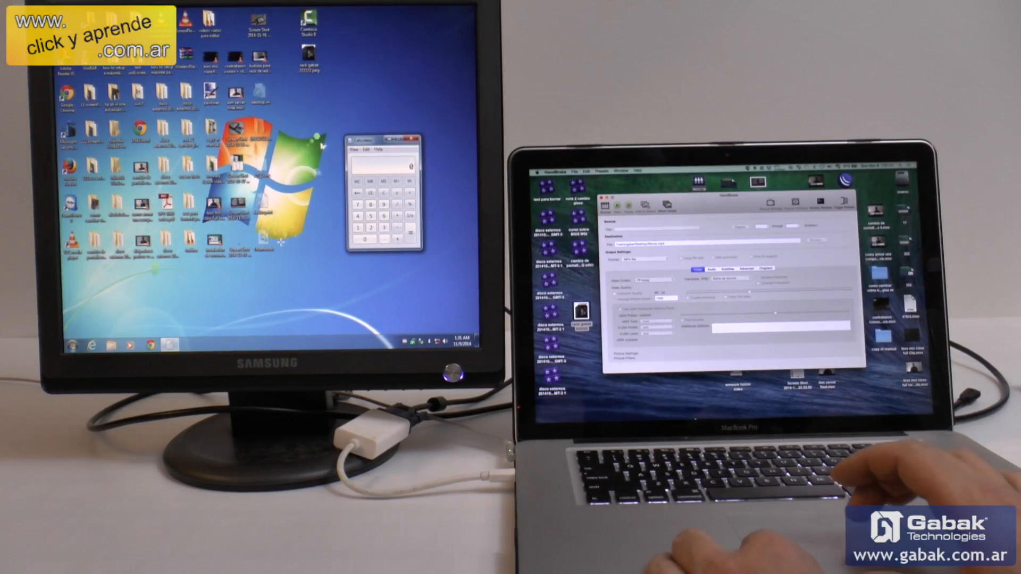
{"action": "mouse_move", "coordinate": [699, 412]}
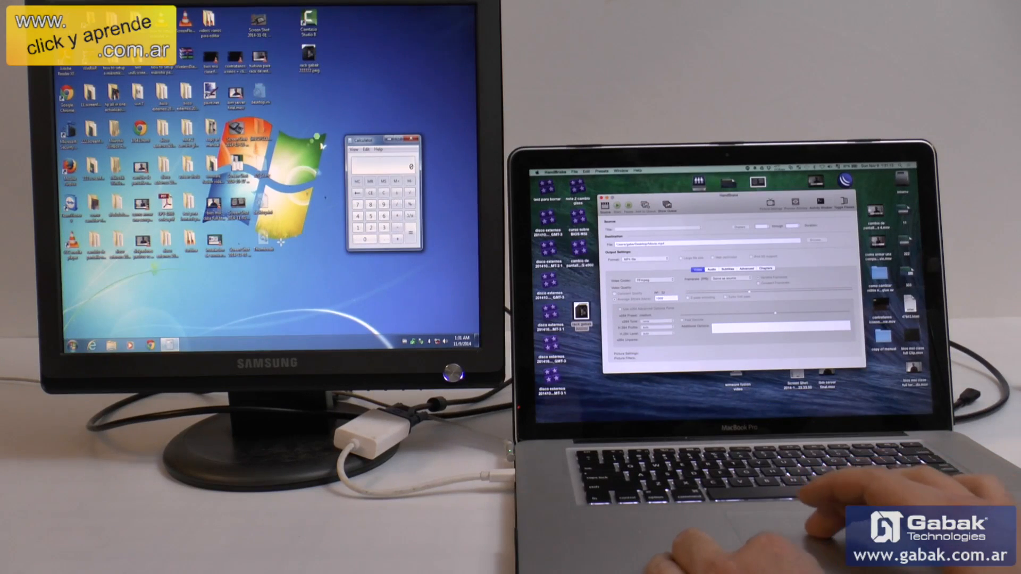
Switch the Windows 7 virtual machine from full screen to Unity view and move the Calculator window around the Mac desktop
{"action": "mouse_move", "coordinate": [303, 8]}
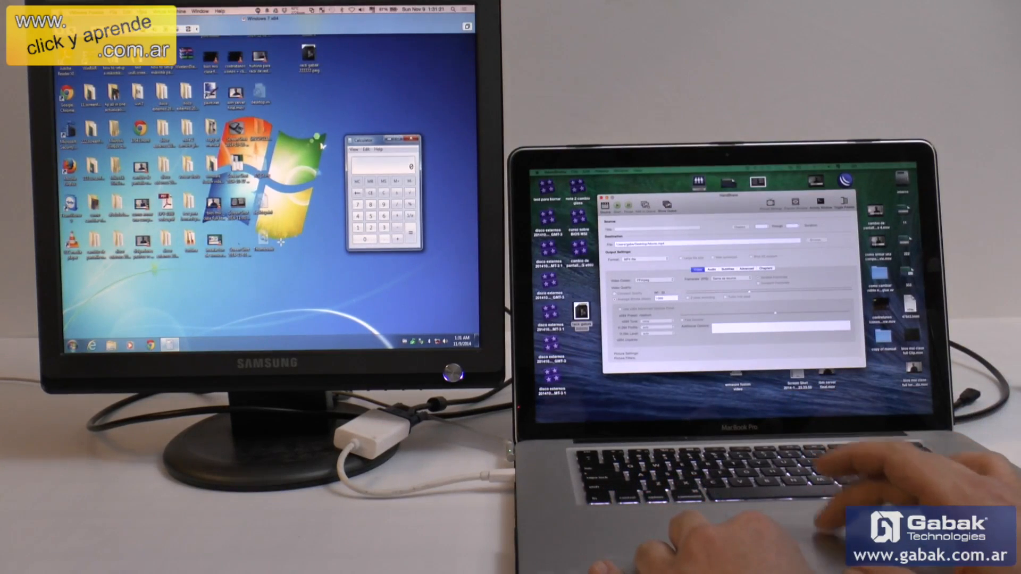
{"action": "left_click", "coordinate": [142, 11]}
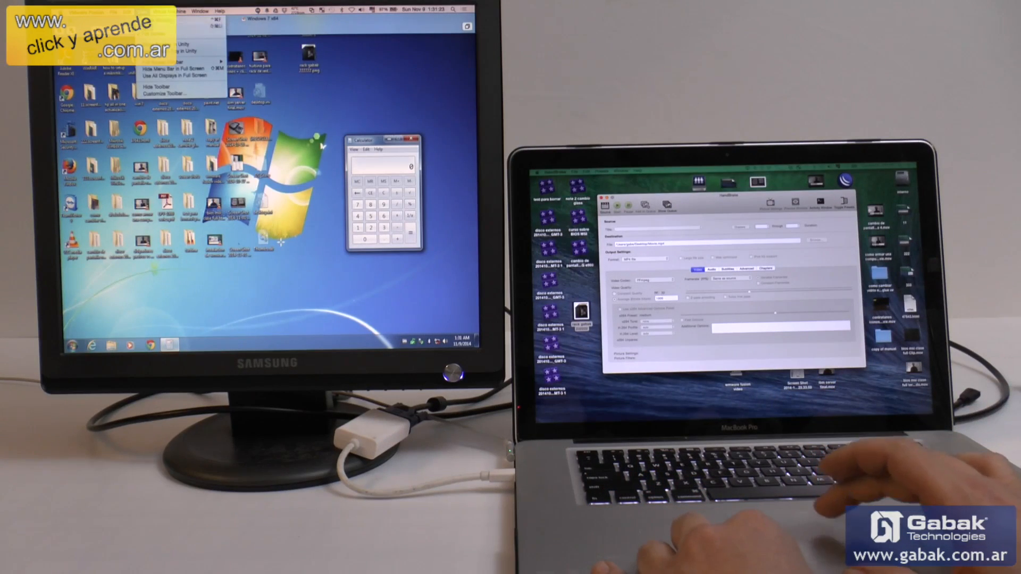
{"action": "left_click", "coordinate": [152, 27]}
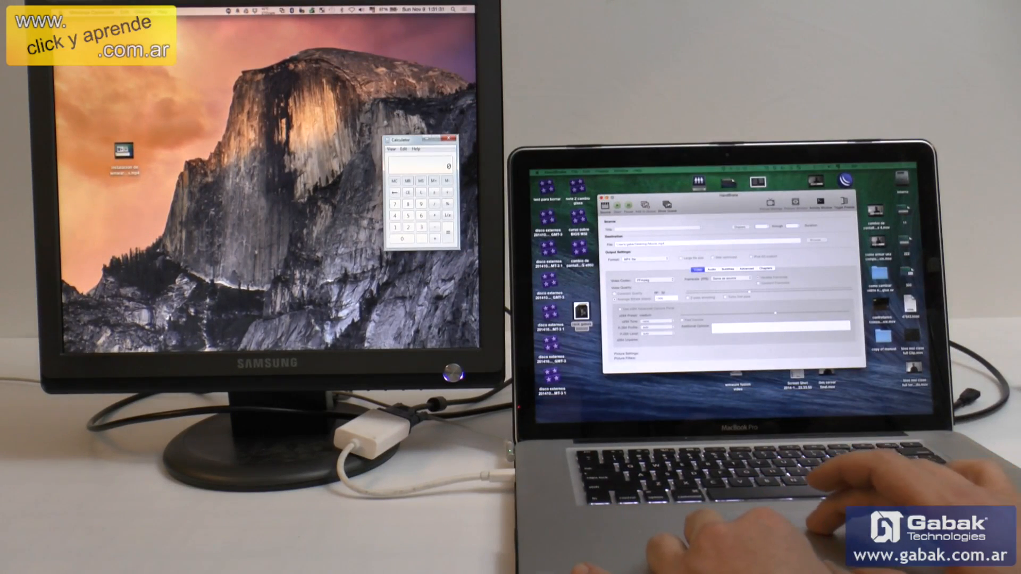
{"action": "left_click_drag", "start_coordinate": [408, 143], "coordinate": [349, 96]}
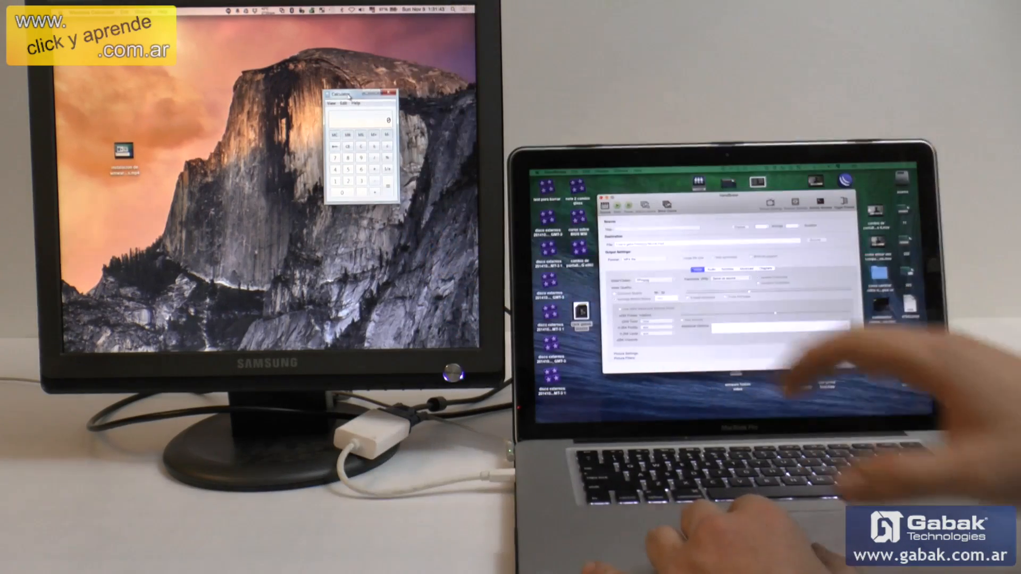
{"action": "left_click_drag", "start_coordinate": [359, 108], "coordinate": [362, 111]}
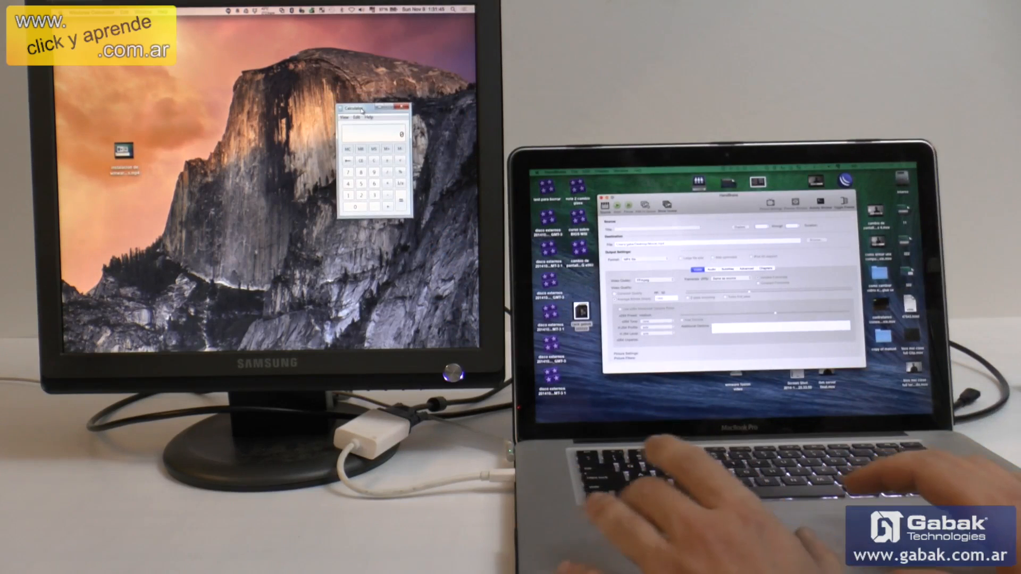
Multiply 67676 by 3 in the Windows Calculator, then close it
{"action": "type", "text": "67676"}
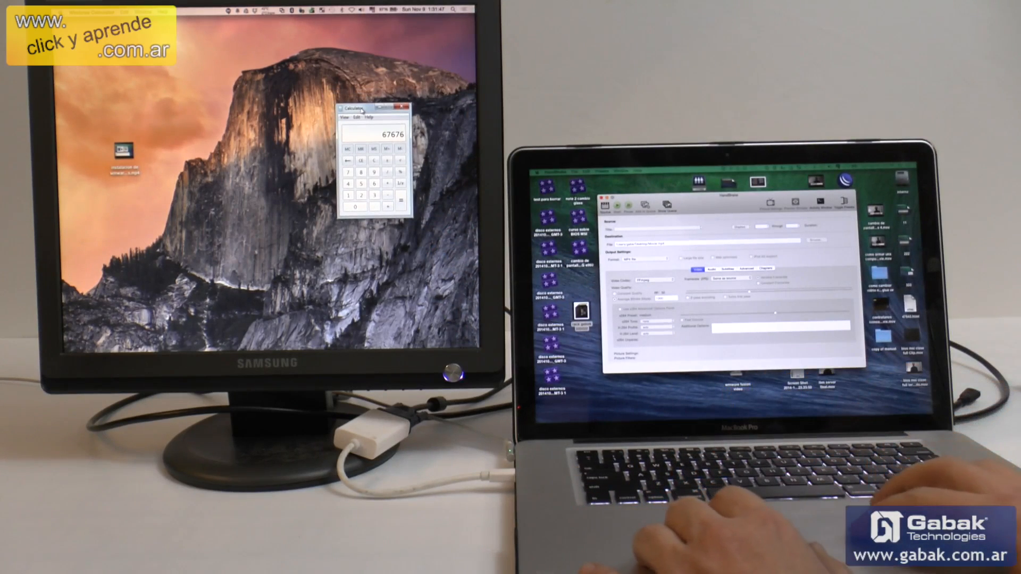
{"action": "left_click", "coordinate": [390, 185]}
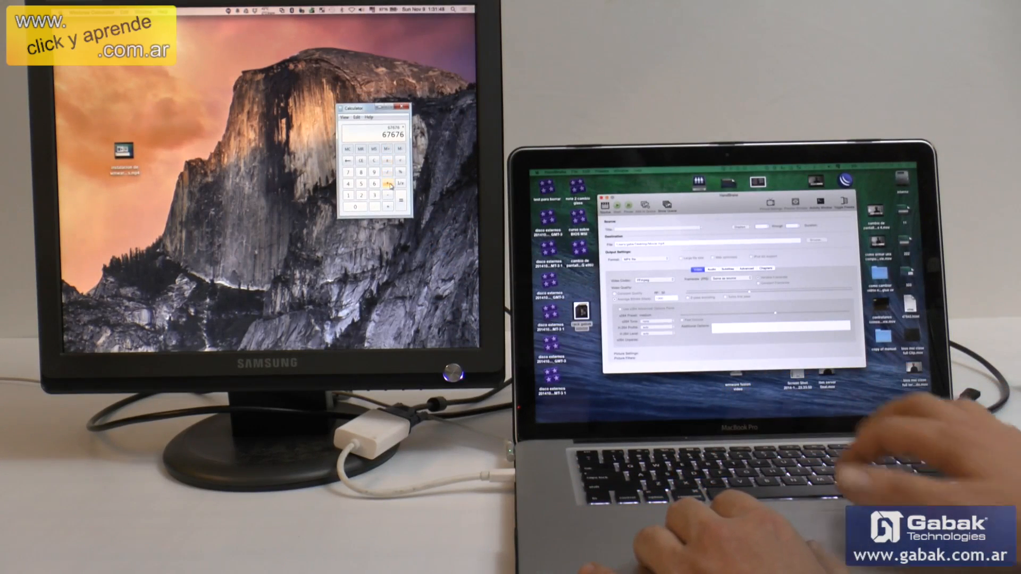
{"action": "type", "text": "3"}
{"action": "key", "text": "Return"}
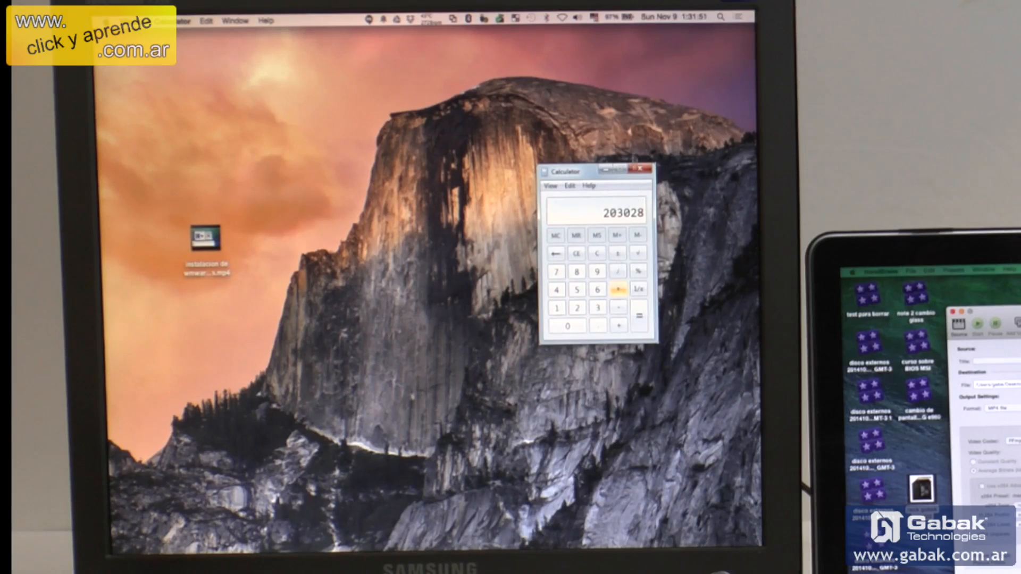
{"action": "left_click", "coordinate": [640, 169]}
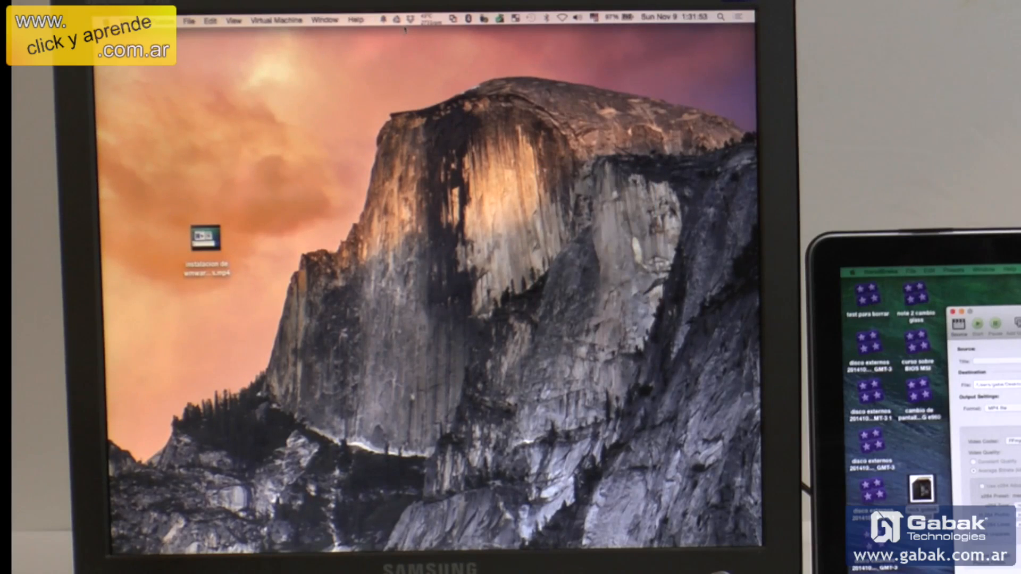
Launch the Windows version of Google Chrome from the virtual machine's applications menu and reposition its window on the Mac desktop
{"action": "left_click", "coordinate": [453, 19]}
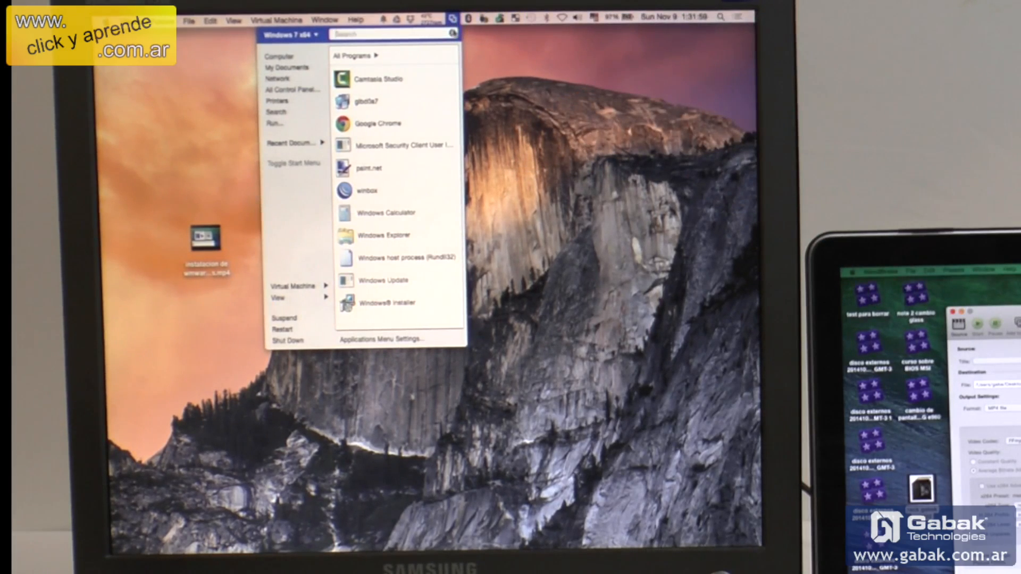
{"action": "left_click", "coordinate": [414, 122]}
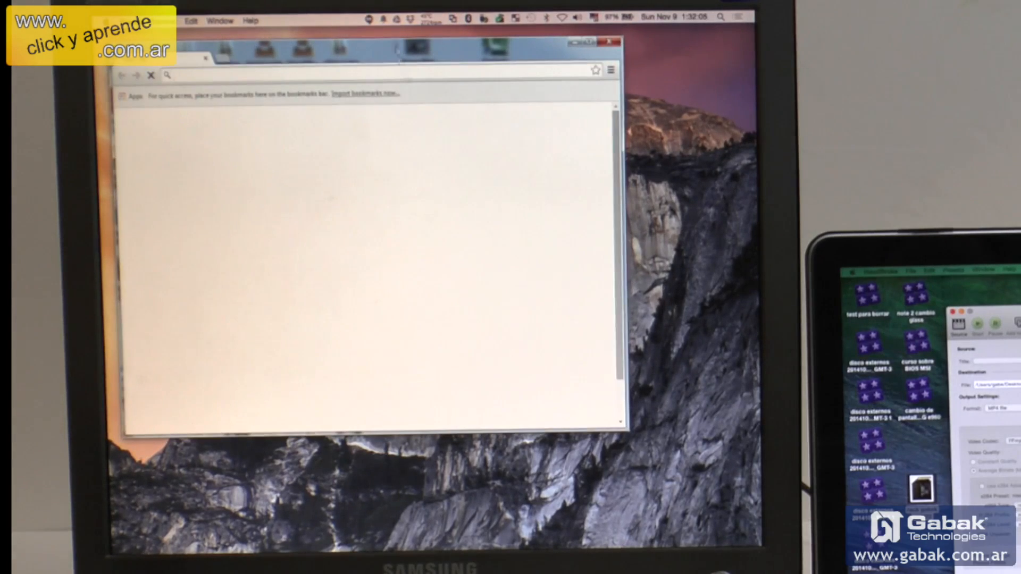
{"action": "left_click_drag", "start_coordinate": [395, 50], "coordinate": [420, 54]}
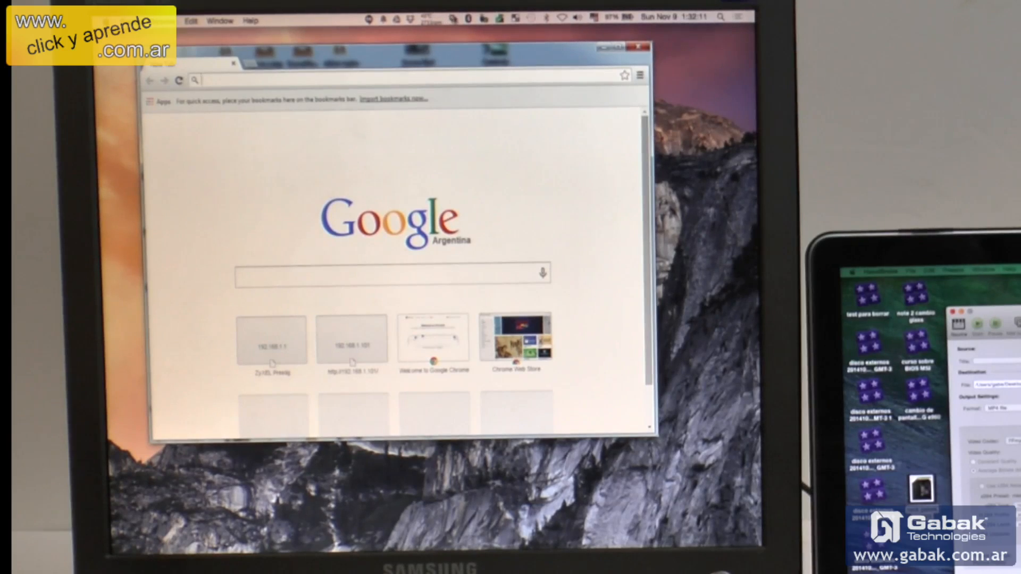
Launch paint.net from the virtual machine's applications menu and paint a freehand brush stroke on the blank canvas
{"action": "left_click", "coordinate": [452, 18]}
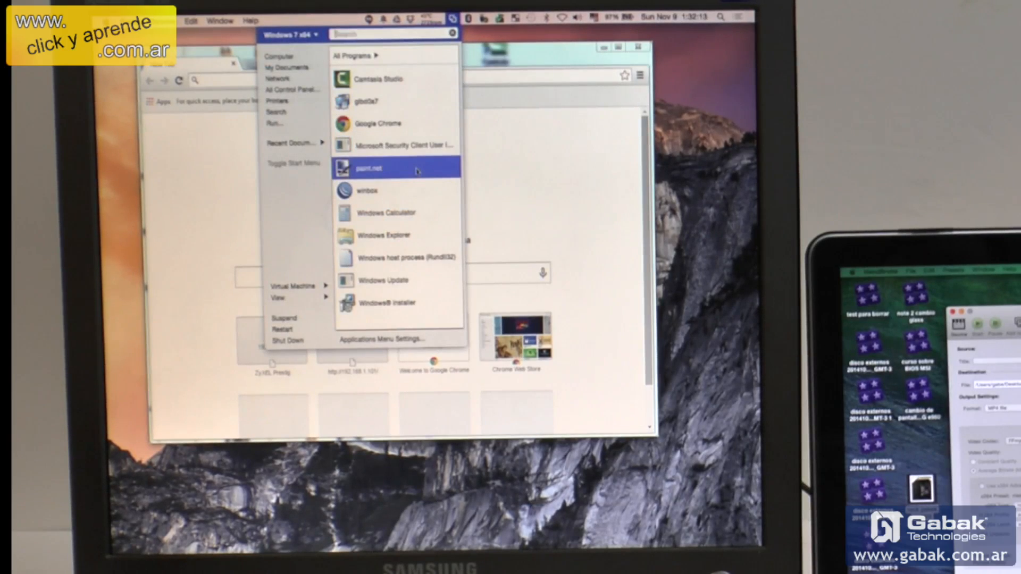
{"action": "left_click", "coordinate": [416, 170]}
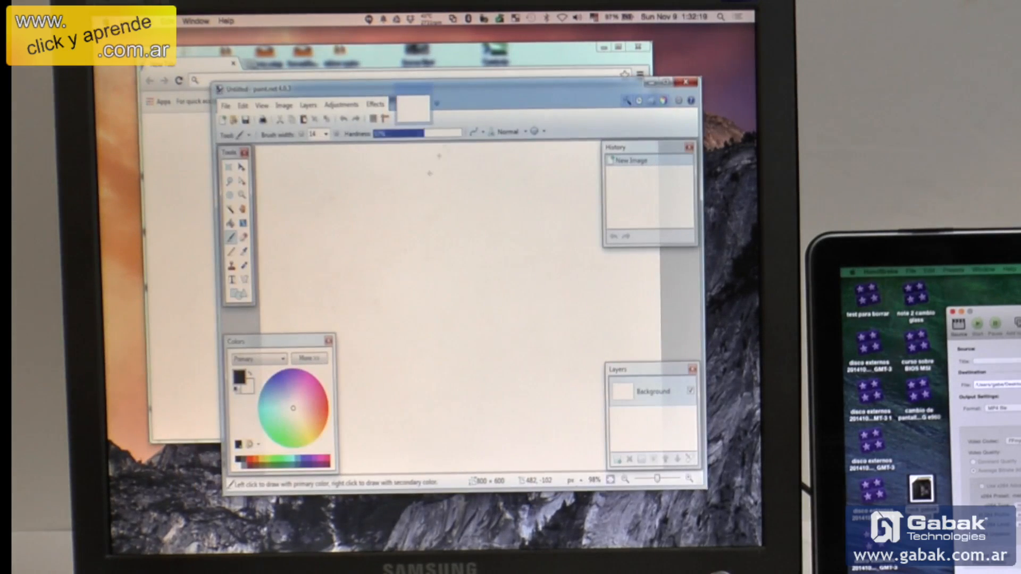
{"action": "mouse_move", "coordinate": [406, 226]}
{"action": "left_mouse_down"}
{"action": "mouse_move", "coordinate": [486, 159]}
{"action": "mouse_move", "coordinate": [481, 272]}
{"action": "left_mouse_up"}
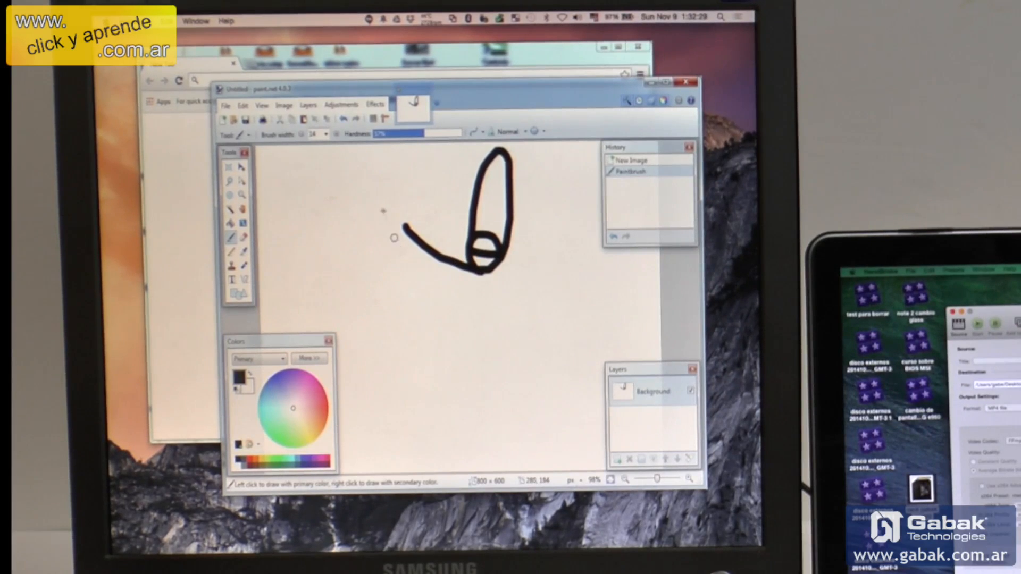
Open rack gabak 222222.png from the Desktop folder in paint.net and paint a freehand brush stroke over the rack photo
{"action": "left_click", "coordinate": [234, 120]}
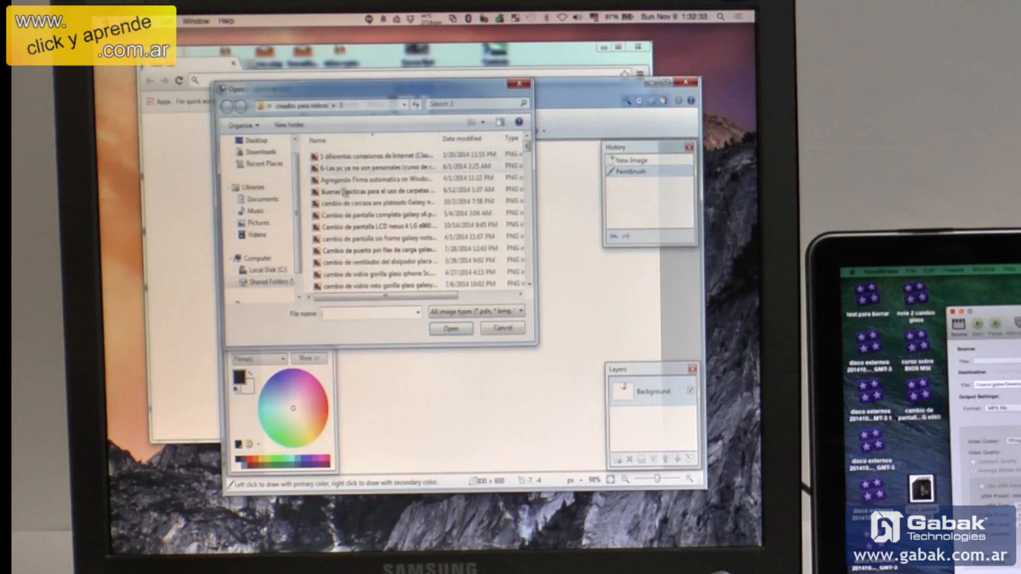
{"action": "left_click_drag", "start_coordinate": [296, 190], "coordinate": [291, 162]}
{"action": "left_click", "coordinate": [267, 160]}
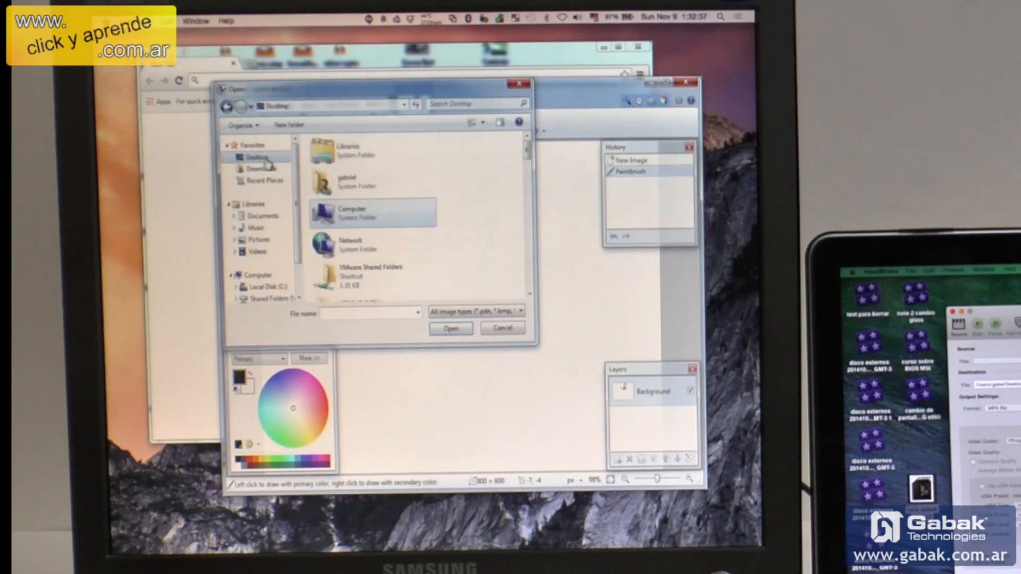
{"action": "left_click_drag", "start_coordinate": [529, 154], "coordinate": [528, 196]}
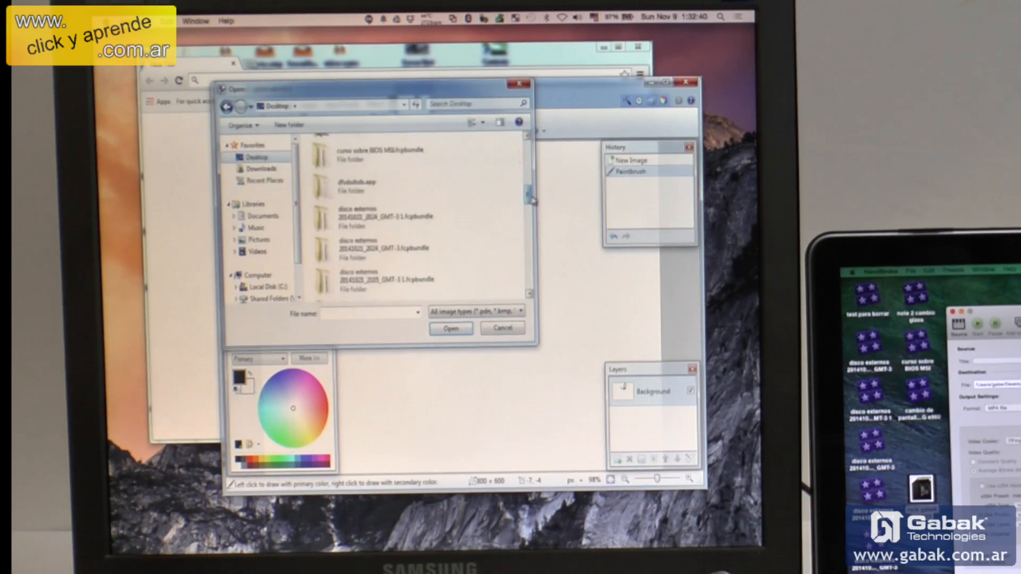
{"action": "left_click", "coordinate": [392, 246]}
{"action": "key", "text": "r"}
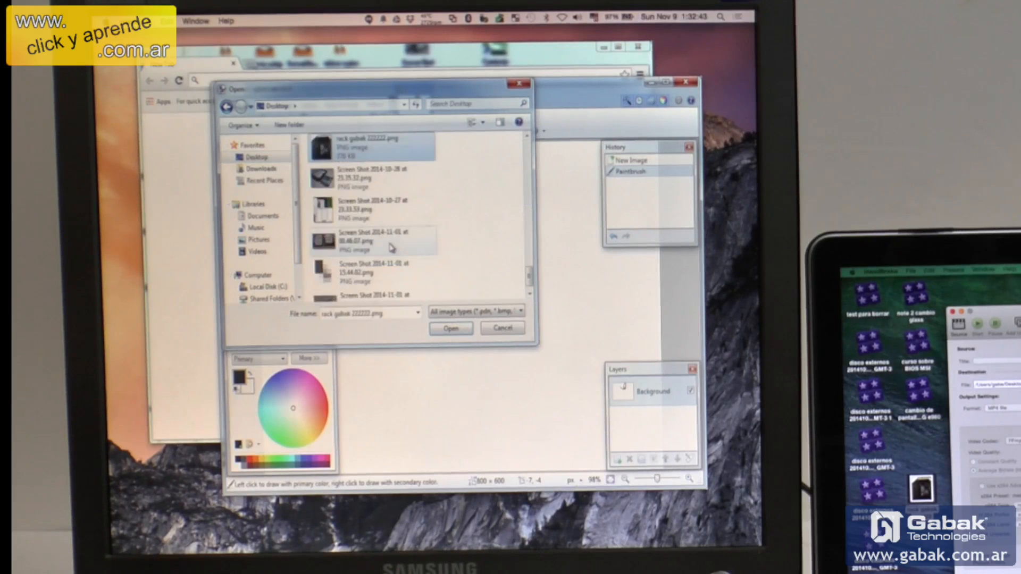
{"action": "double_click", "coordinate": [367, 143]}
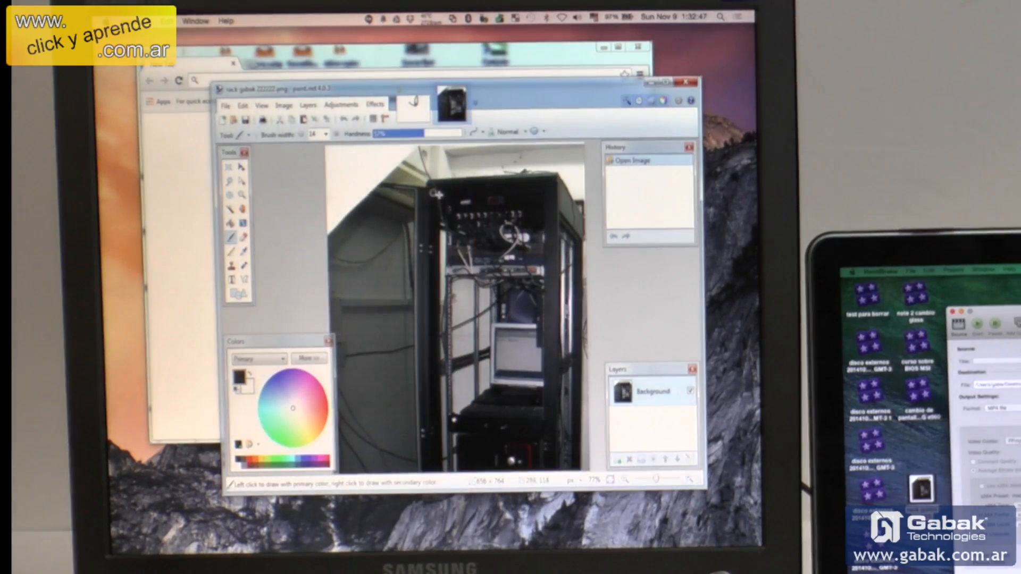
{"action": "mouse_move", "coordinate": [463, 215]}
{"action": "left_mouse_down"}
{"action": "mouse_move", "coordinate": [553, 229]}
{"action": "mouse_move", "coordinate": [481, 356]}
{"action": "mouse_move", "coordinate": [505, 314]}
{"action": "mouse_move", "coordinate": [523, 311]}
{"action": "left_mouse_up"}
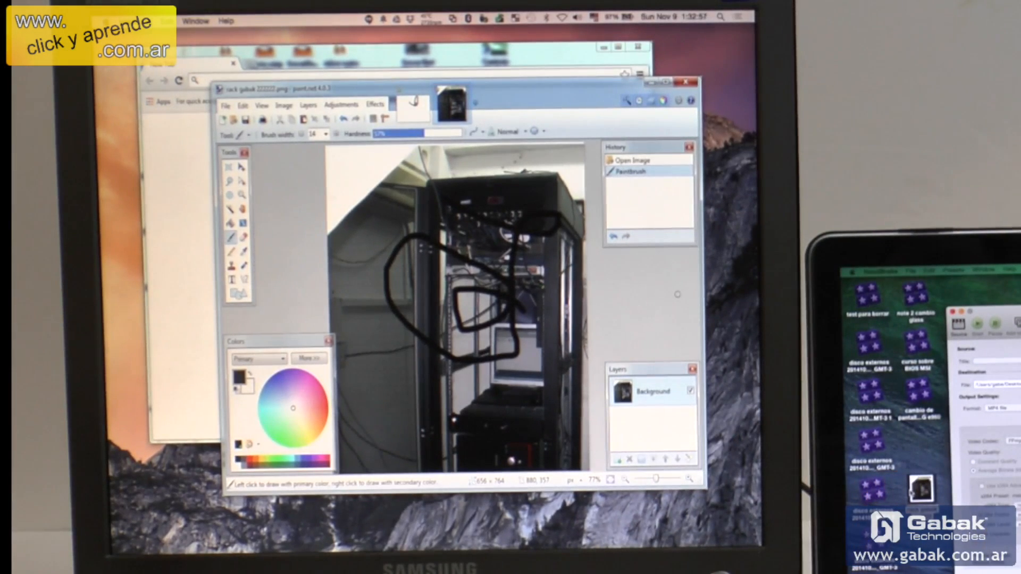
Close paint.net without saving the changed images, and close the Windows Chrome window
{"action": "left_click", "coordinate": [686, 82]}
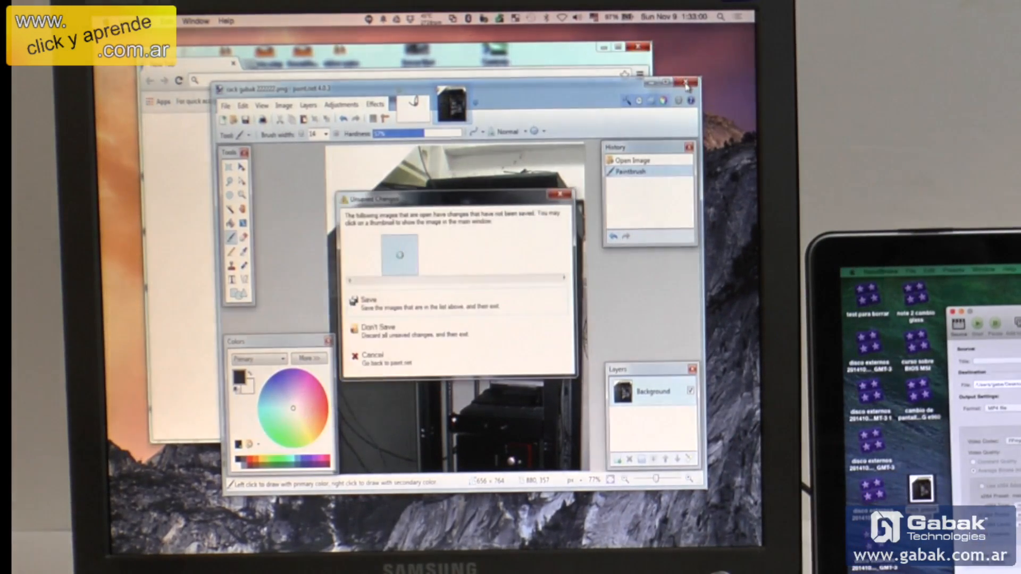
{"action": "left_click", "coordinate": [430, 335]}
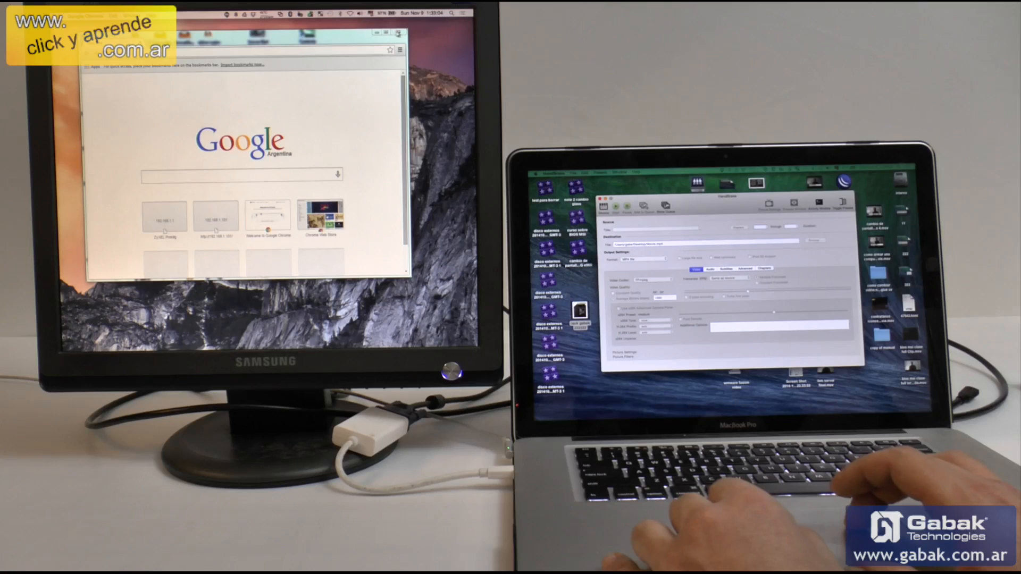
{"action": "left_click", "coordinate": [638, 46]}
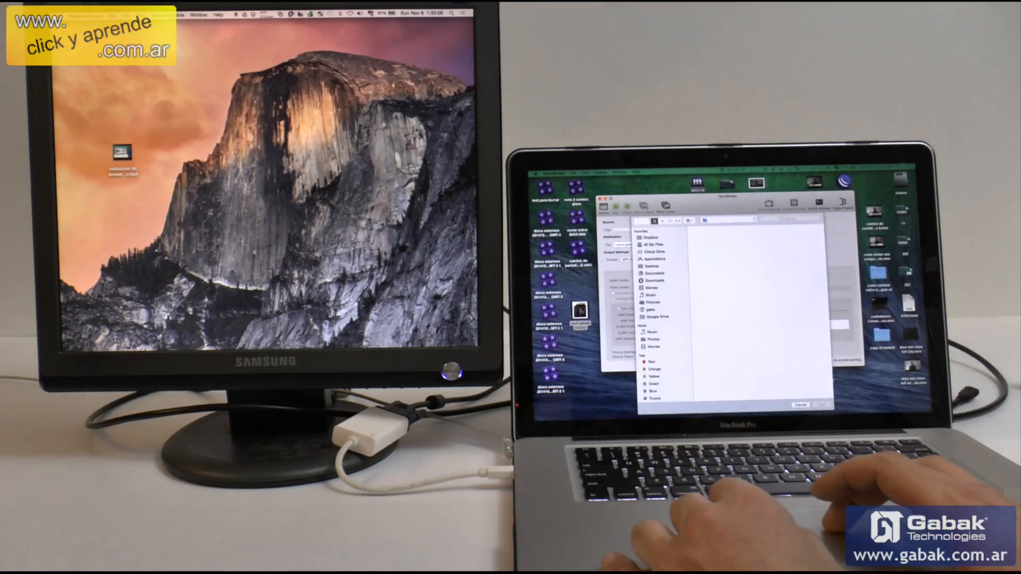
Review the View and Virtual Machine options offered for Windows 7 x64 in the applications menu, then dismiss it
{"action": "left_click", "coordinate": [281, 13]}
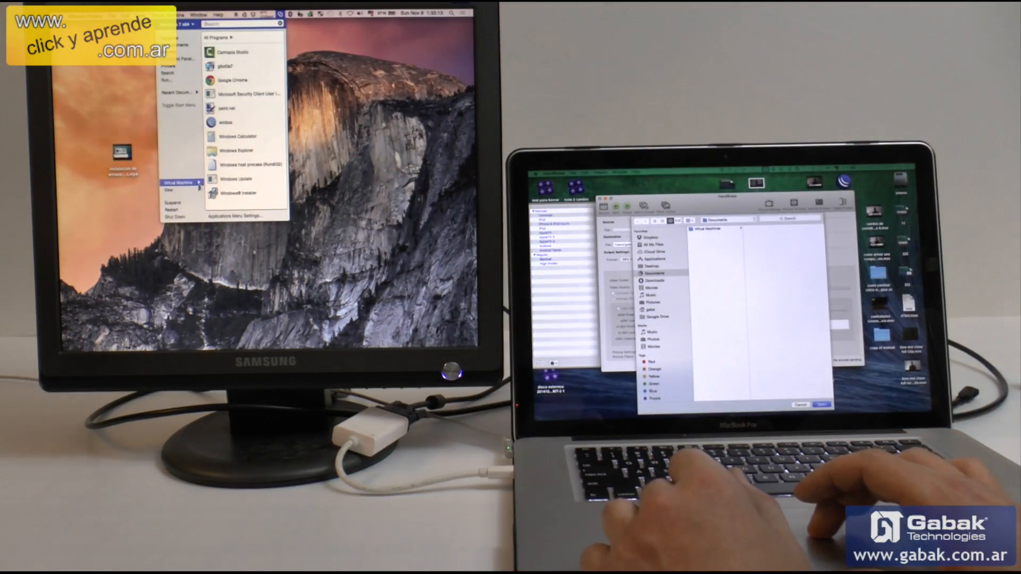
{"action": "left_click", "coordinate": [198, 190]}
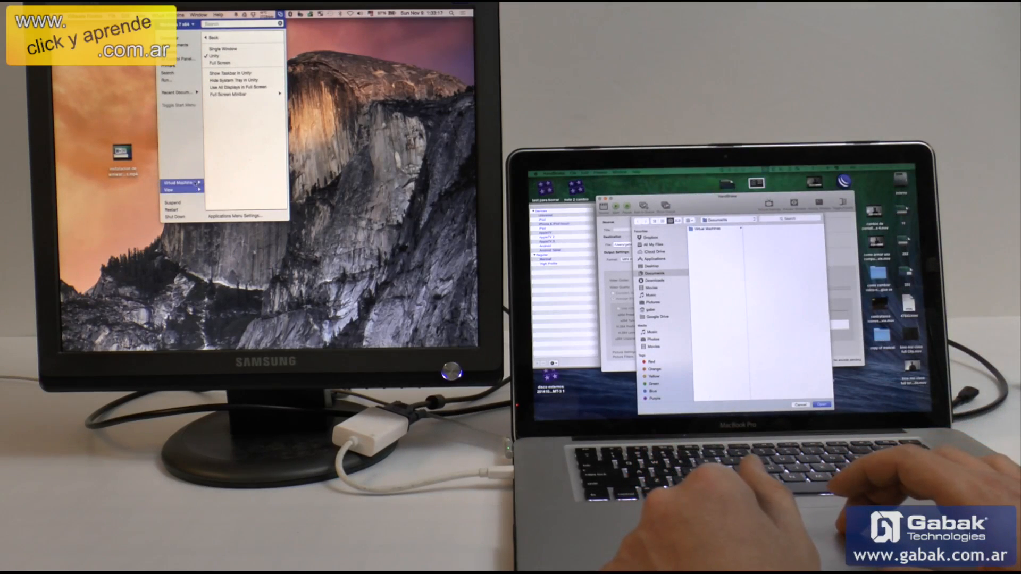
{"action": "left_click", "coordinate": [192, 182]}
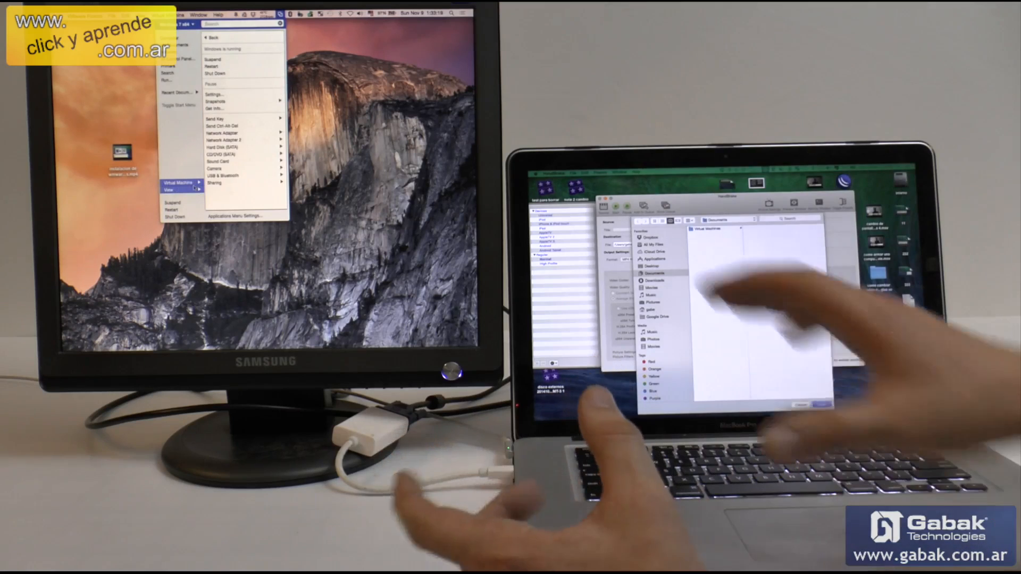
{"action": "left_click", "coordinate": [195, 188]}
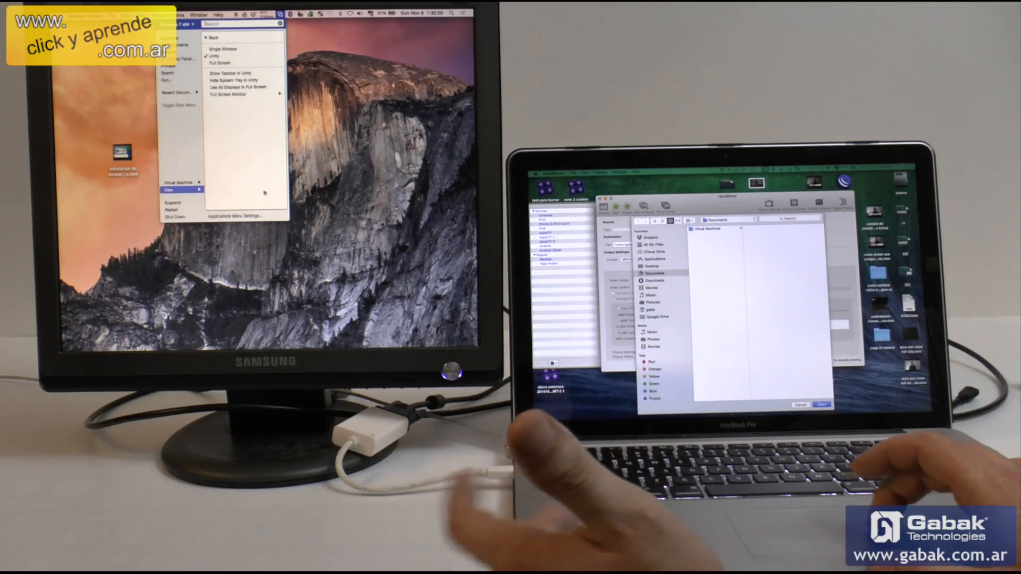
{"action": "left_click", "coordinate": [333, 191]}
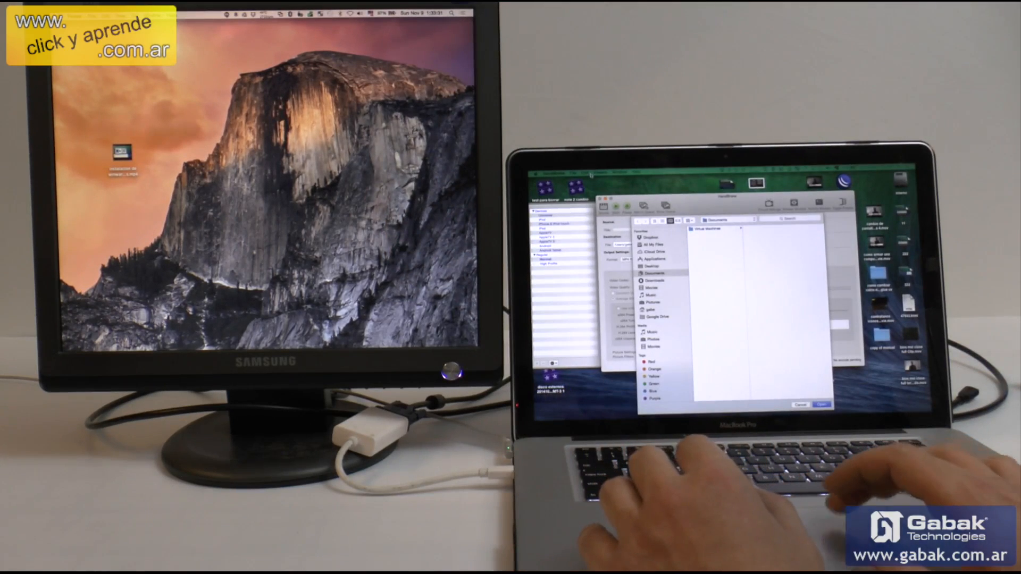
Close the HandBrake windows and move a Screen Shot file to an empty area of the Mac desktop
{"action": "left_click", "coordinate": [647, 203]}
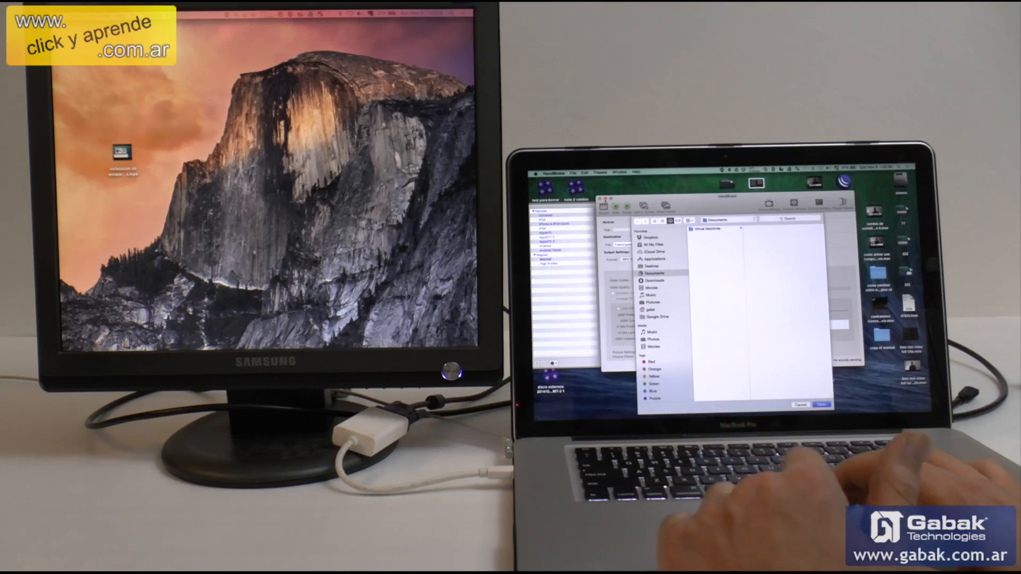
{"action": "left_click", "coordinate": [605, 200]}
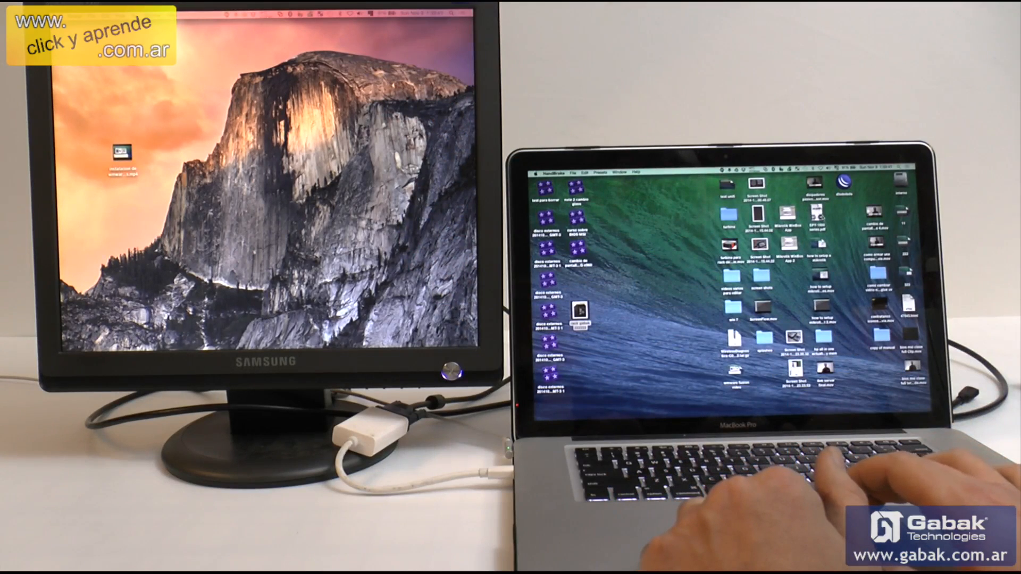
{"action": "left_click_drag", "start_coordinate": [760, 186], "coordinate": [674, 248]}
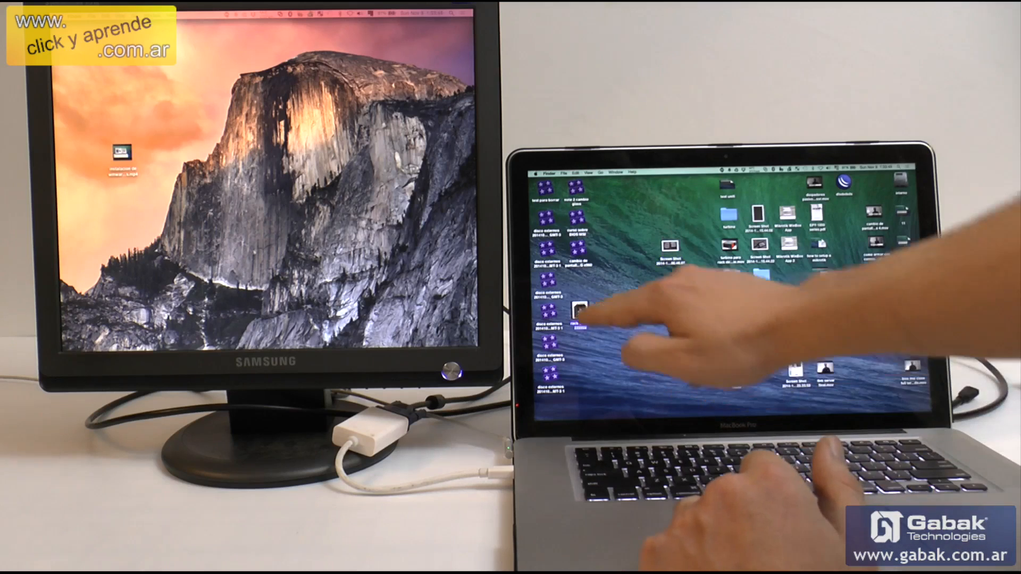
Open the rack gabak 222222 image from the Mac desktop with the Windows 7 x64 virtual machine's paint.net
{"action": "right_click", "coordinate": [580, 311]}
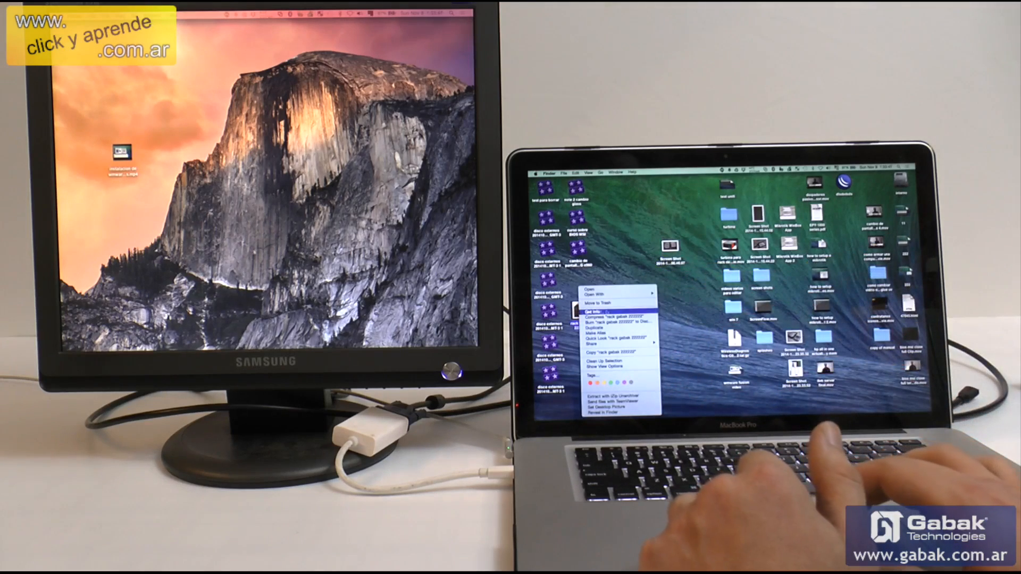
{"action": "mouse_move", "coordinate": [632, 296]}
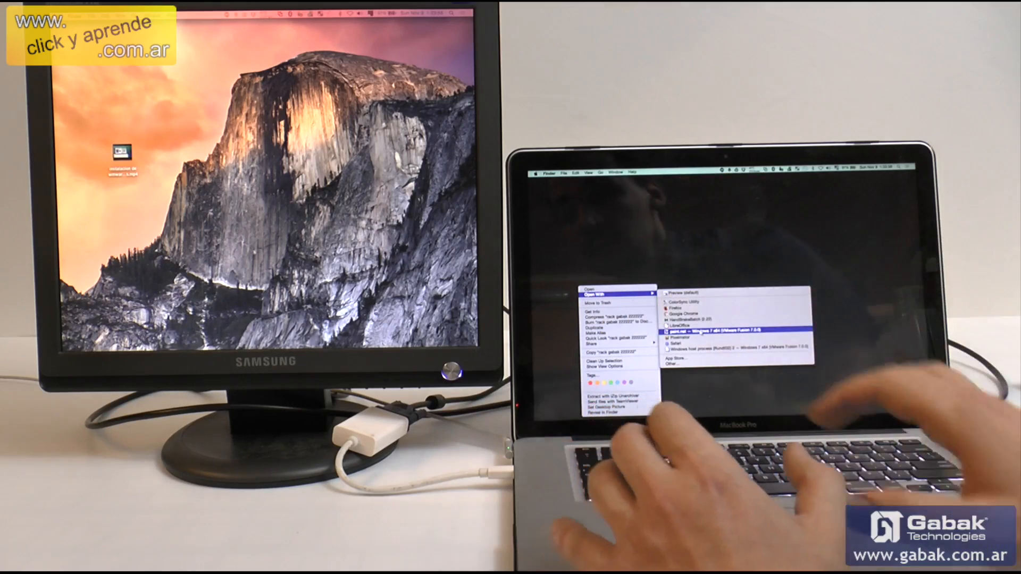
{"action": "left_click", "coordinate": [701, 331]}
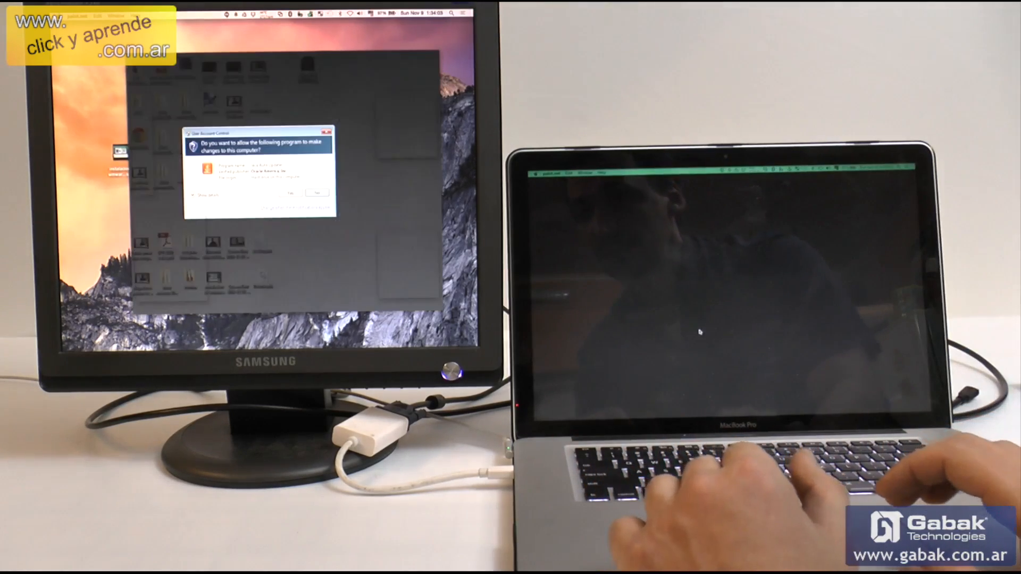
Answer the User Account Control prompt and draw a short brush stroke on the rack image in paint.net
{"action": "left_click", "coordinate": [290, 194]}
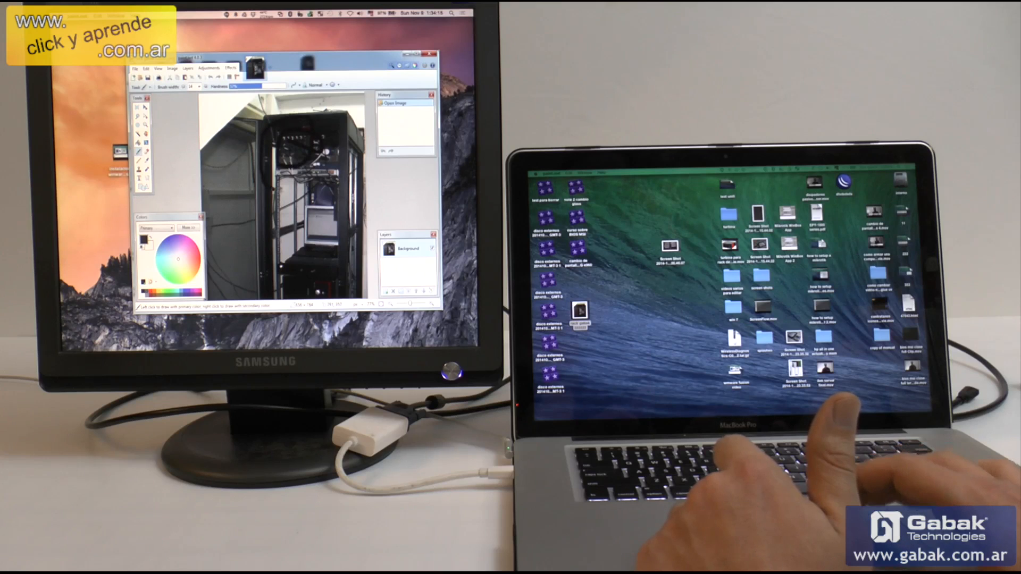
{"action": "left_click_drag", "start_coordinate": [319, 195], "coordinate": [312, 235]}
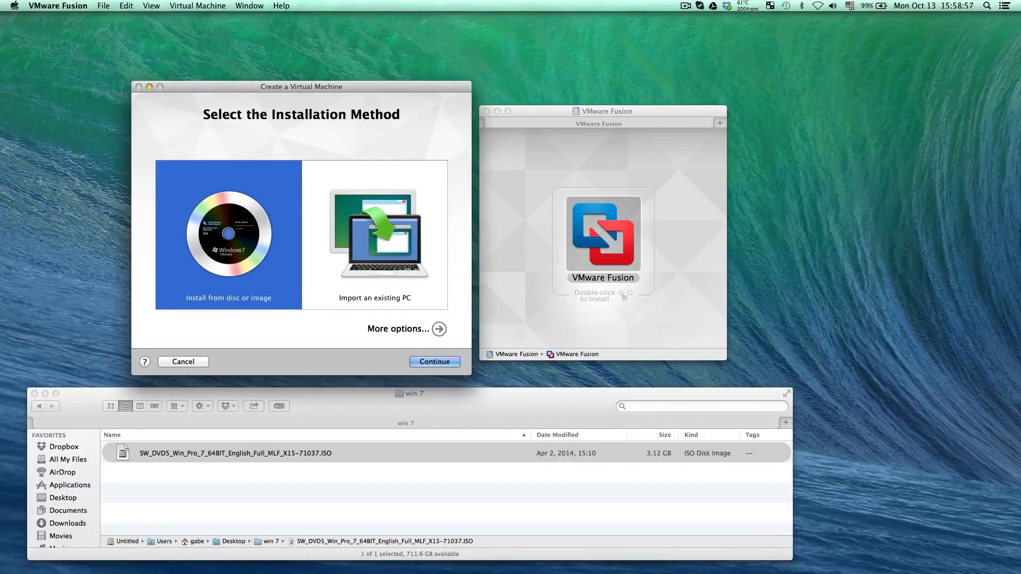
Set up a custom virtual machine in VMware Fusion for Windows 7 x64 with a new virtual disk
{"action": "left_click", "coordinate": [439, 330]}
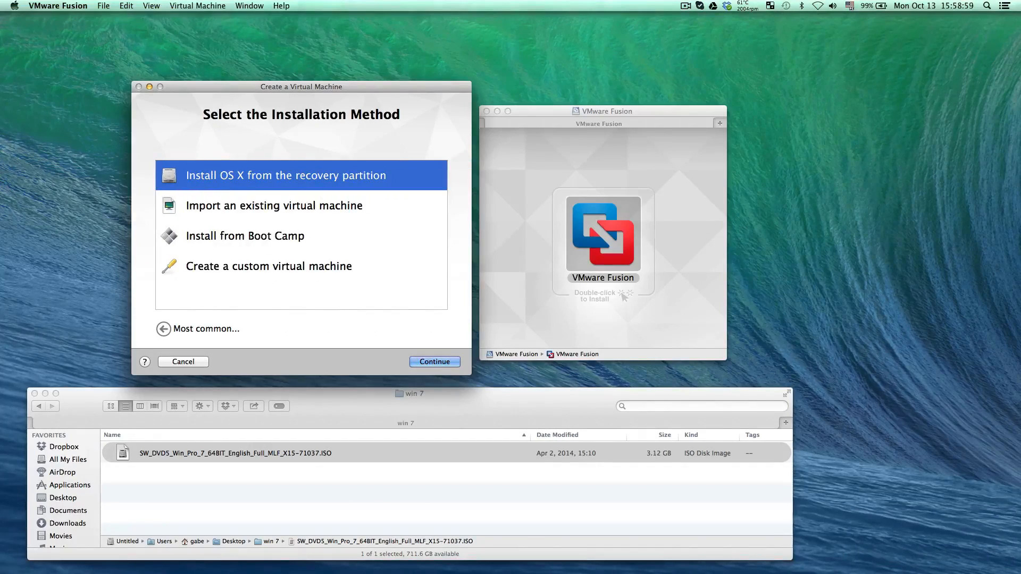
{"action": "left_click", "coordinate": [301, 266]}
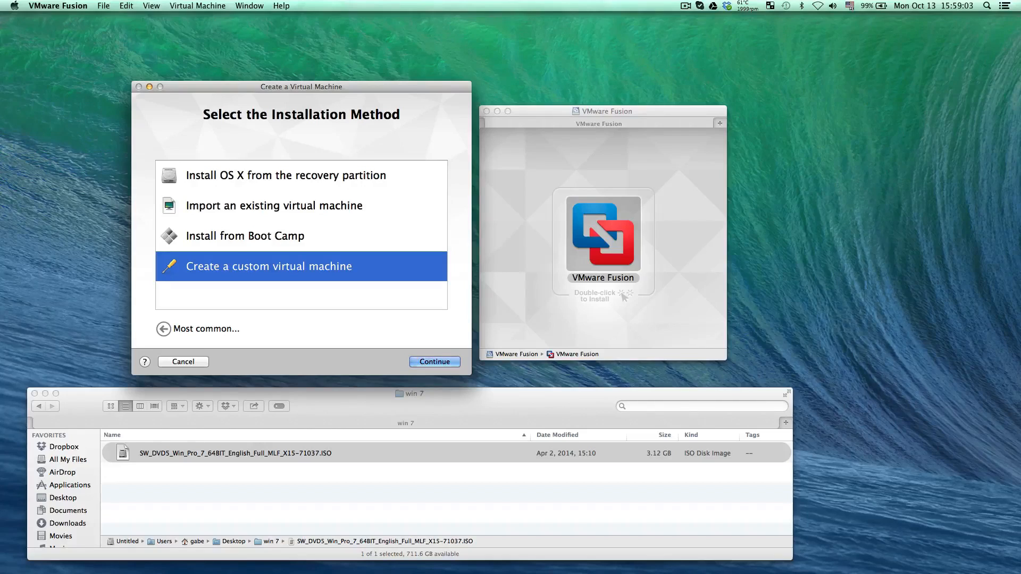
{"action": "key", "text": "Return"}
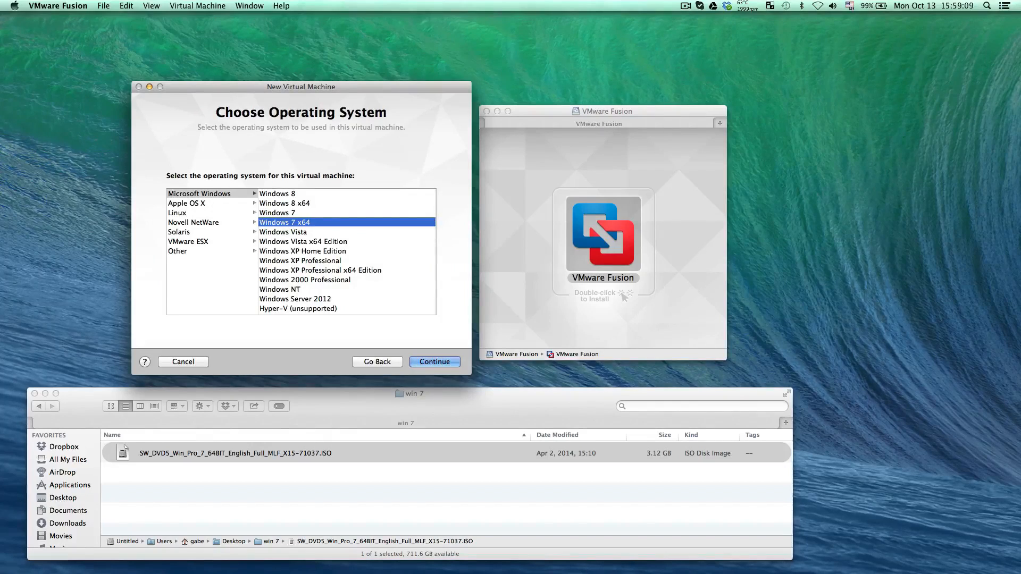
{"action": "key", "text": "Return"}
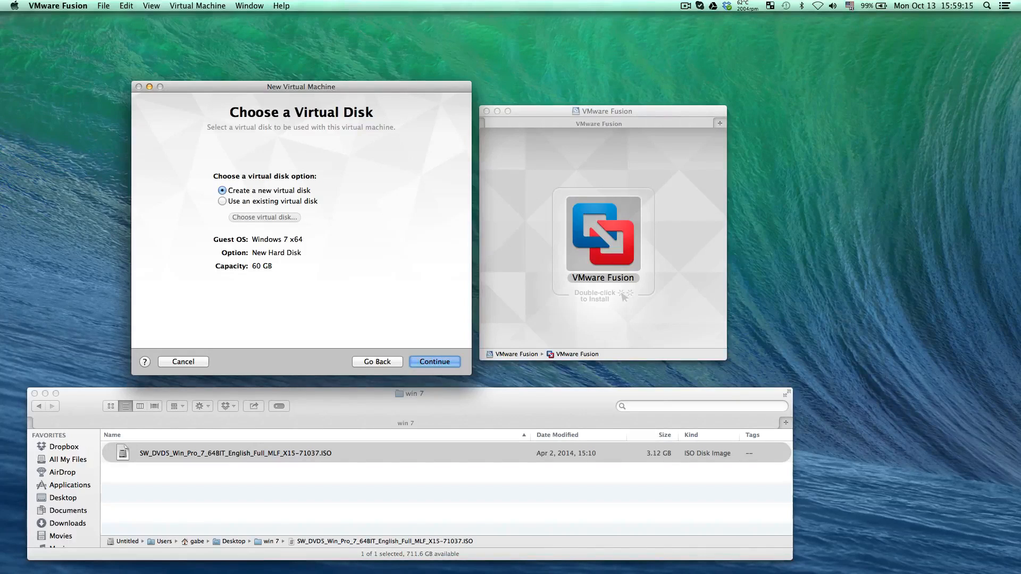
{"action": "key", "text": "Return"}
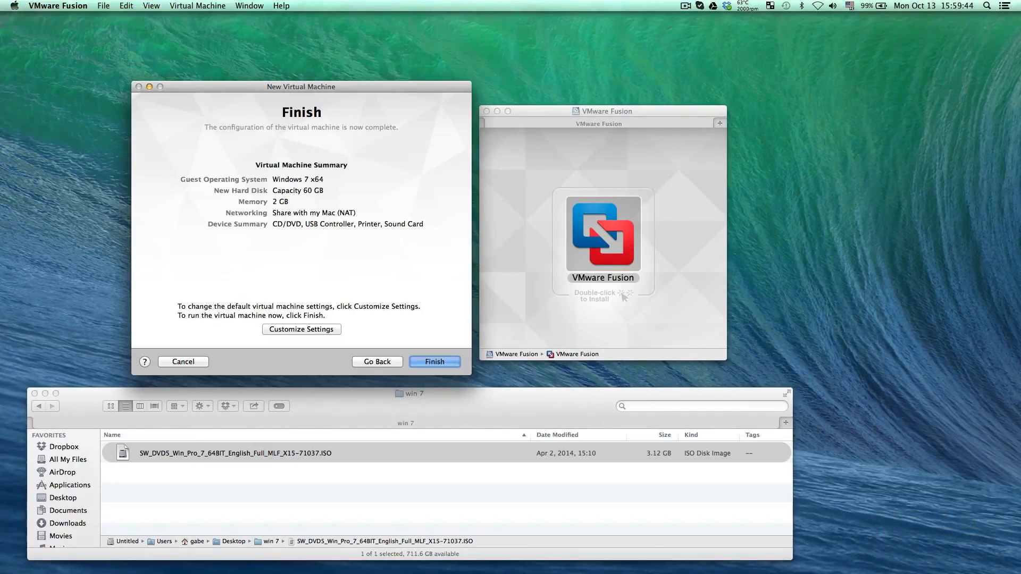
Finish the configuration and save the virtual machine as Windows 7 x64 in the Virtual Machines folder
{"action": "key", "text": "Return"}
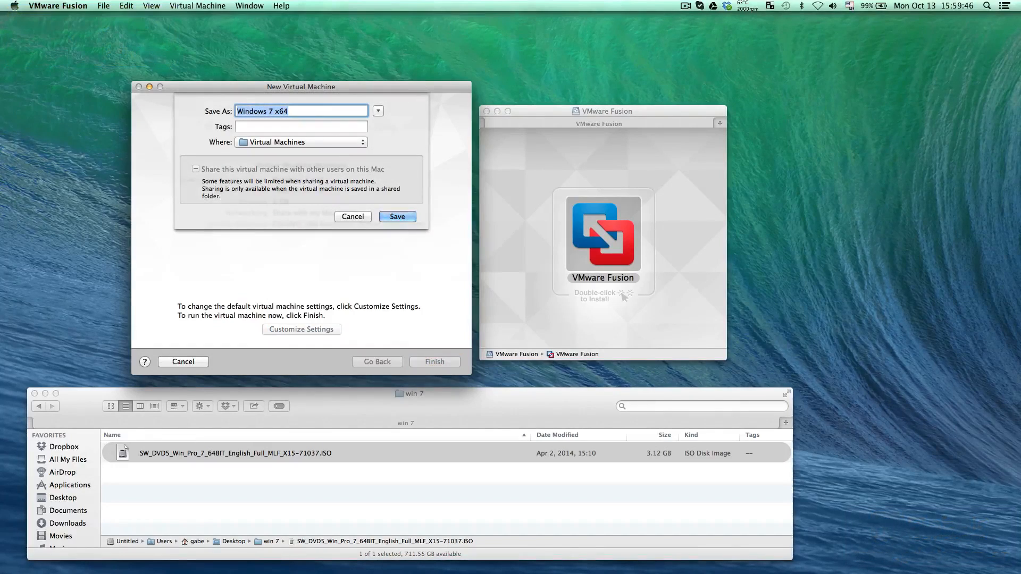
{"action": "left_click", "coordinate": [318, 143]}
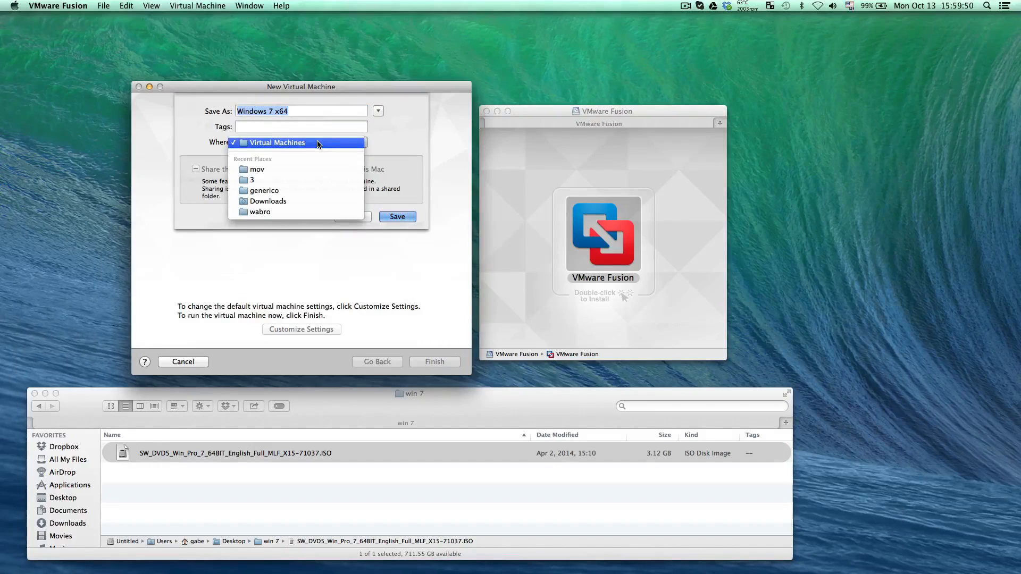
{"action": "left_click", "coordinate": [318, 143]}
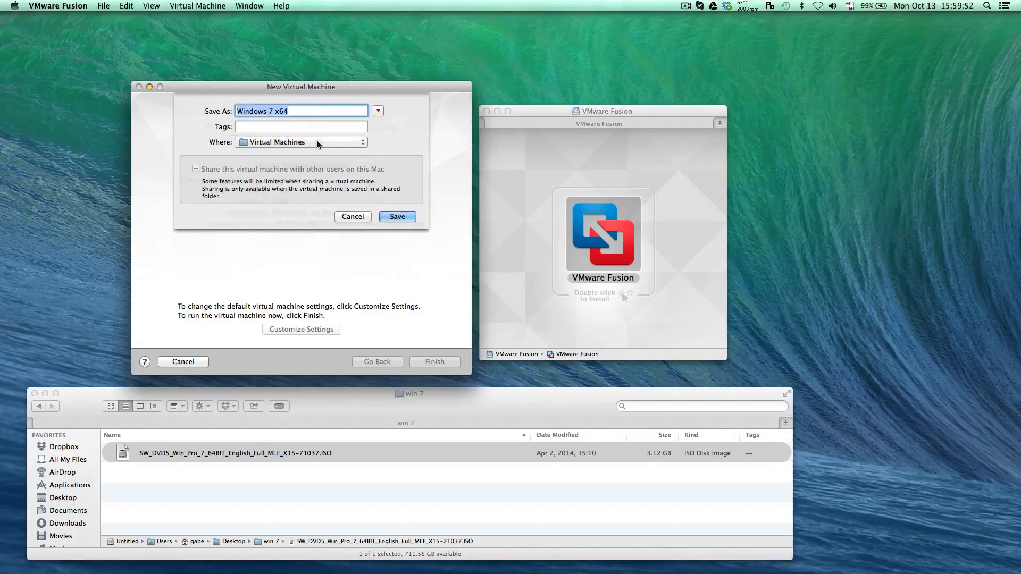
{"action": "left_click", "coordinate": [390, 215]}
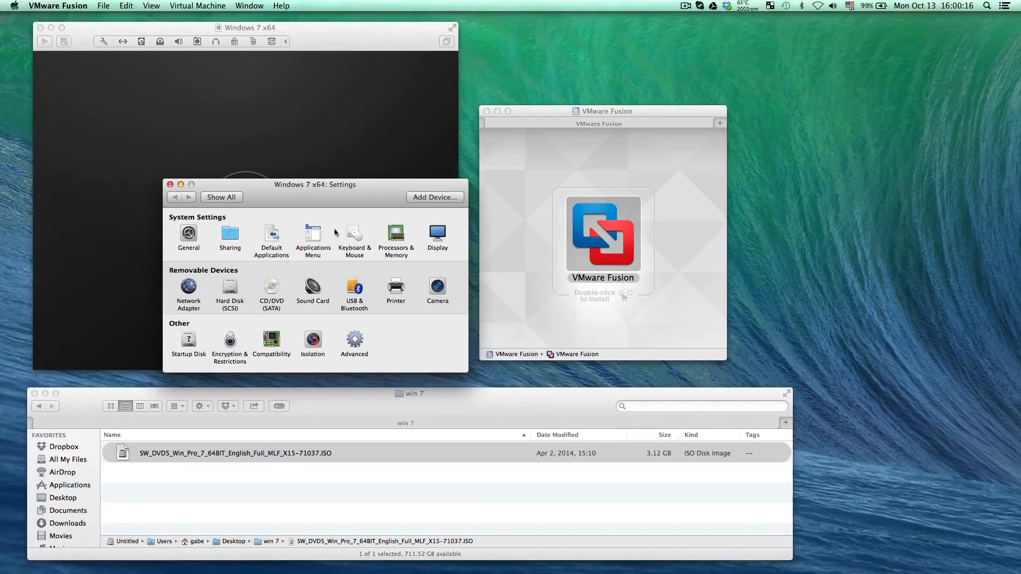
Assign 3 processor cores to the Windows 7 x64 virtual machine
{"action": "left_click", "coordinate": [398, 234]}
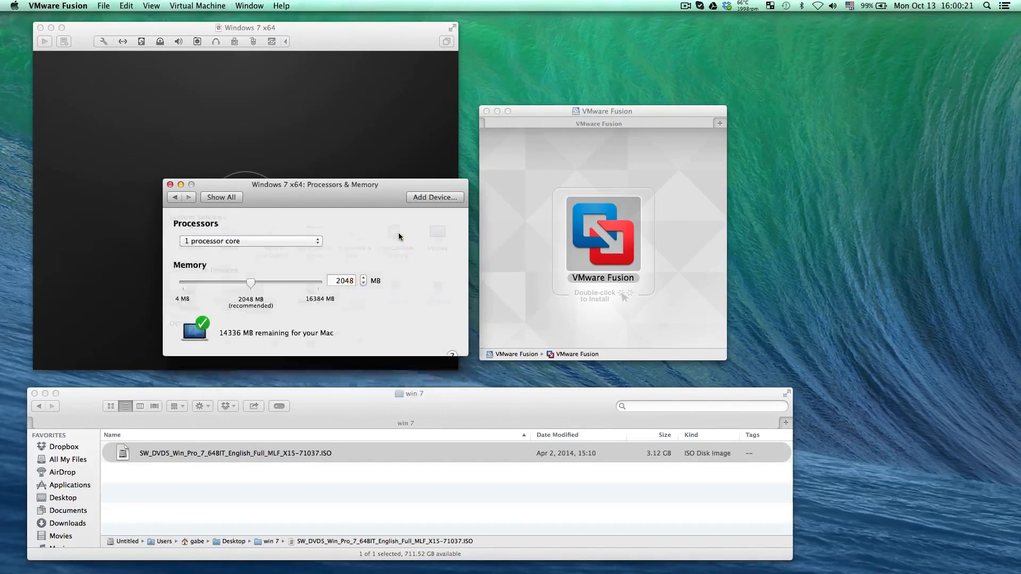
{"action": "left_click", "coordinate": [294, 242]}
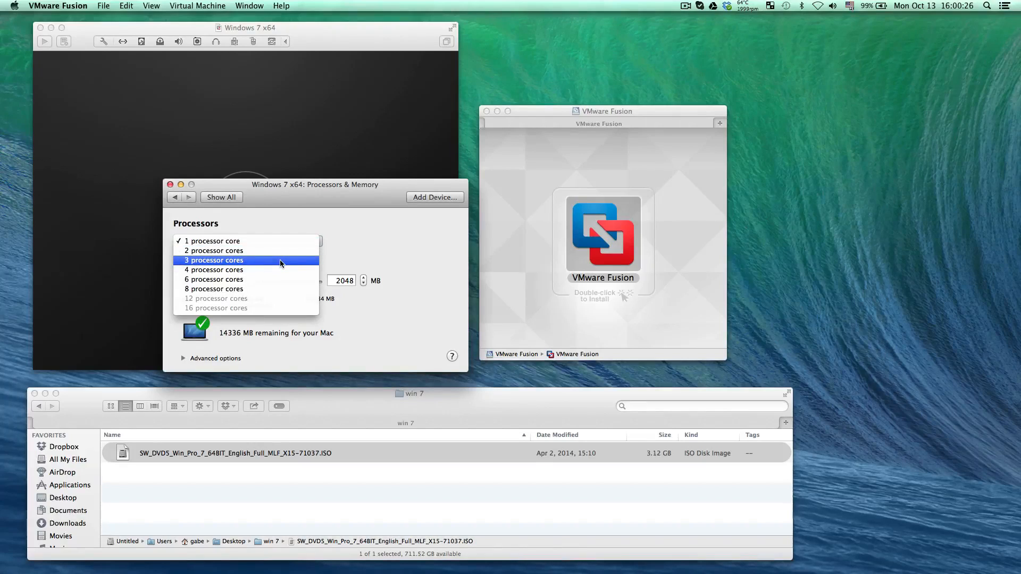
{"action": "left_click", "coordinate": [281, 261]}
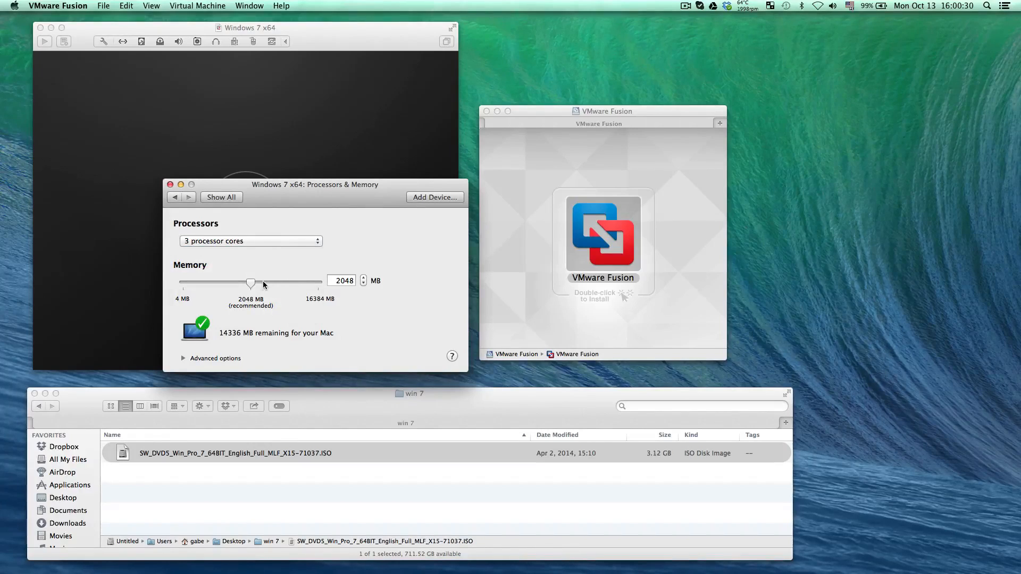
Increase the virtual machine's memory to 2512 MB
{"action": "left_click", "coordinate": [364, 278]}
{"action": "left_click", "coordinate": [364, 278]}
{"action": "left_click", "coordinate": [363, 278]}
{"action": "left_click", "coordinate": [364, 278]}
{"action": "left_click", "coordinate": [364, 278]}
{"action": "left_click", "coordinate": [364, 278]}
{"action": "left_click", "coordinate": [364, 279]}
{"action": "left_click", "coordinate": [364, 278]}
{"action": "left_click", "coordinate": [364, 278]}
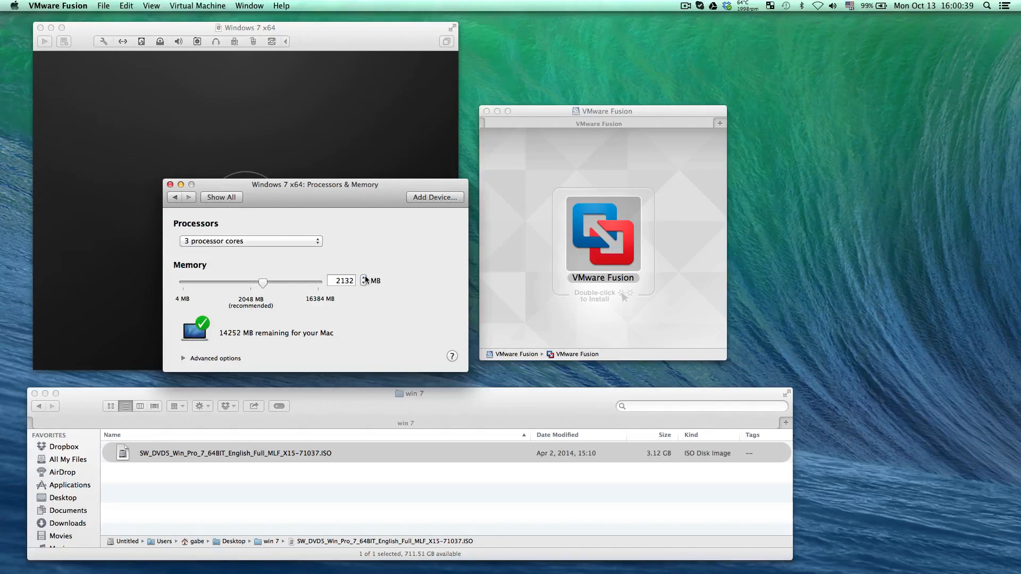
{"action": "left_click", "coordinate": [364, 279]}
{"action": "left_click", "coordinate": [364, 278]}
{"action": "left_click", "coordinate": [364, 279]}
{"action": "left_click", "coordinate": [365, 278]}
{"action": "left_click", "coordinate": [364, 278]}
{"action": "left_click", "coordinate": [364, 278]}
{"action": "left_click", "coordinate": [364, 278]}
{"action": "left_click", "coordinate": [365, 278]}
{"action": "left_click", "coordinate": [364, 278]}
{"action": "left_click", "coordinate": [364, 278]}
{"action": "left_click", "coordinate": [364, 278]}
Enable hypervisor applications and code profiling applications for the virtual machine, and return to the settings overview
{"action": "left_click", "coordinate": [183, 358]}
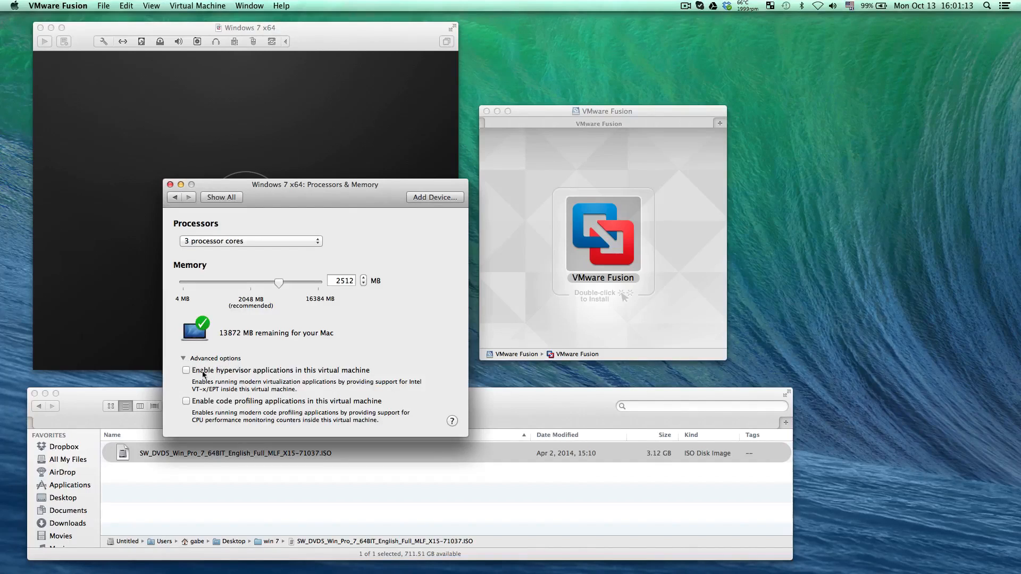
{"action": "left_click", "coordinate": [186, 370]}
{"action": "left_click", "coordinate": [186, 400]}
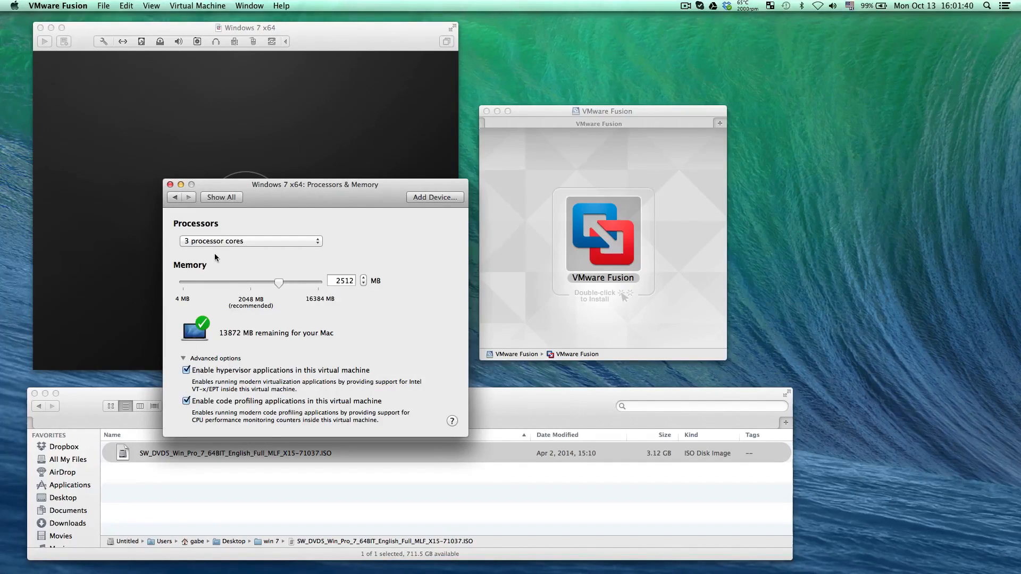
{"action": "left_click", "coordinate": [217, 200]}
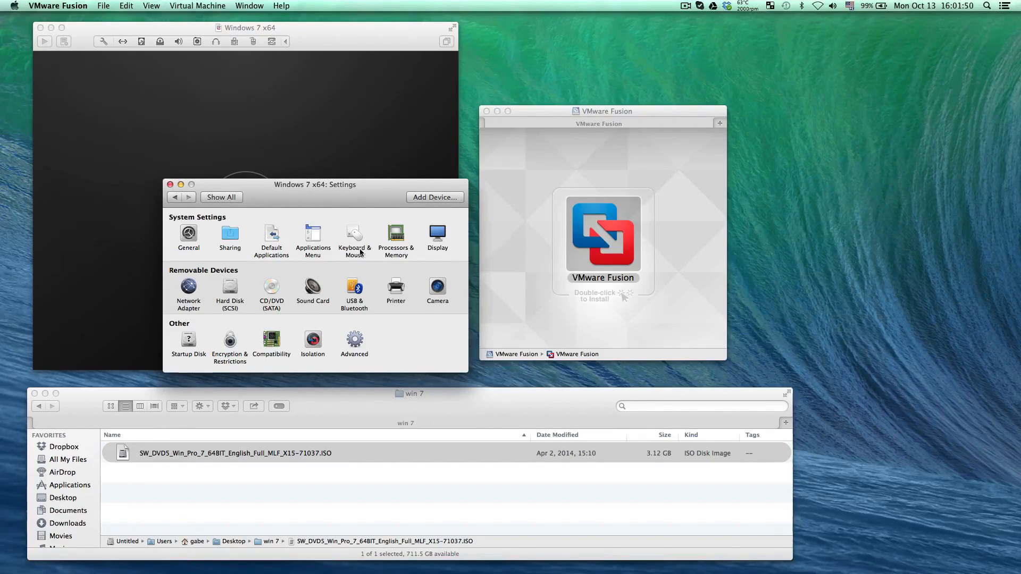
Configure the virtual machine's network adapter to use bridged networking with Autodetect
{"action": "left_click", "coordinate": [189, 287]}
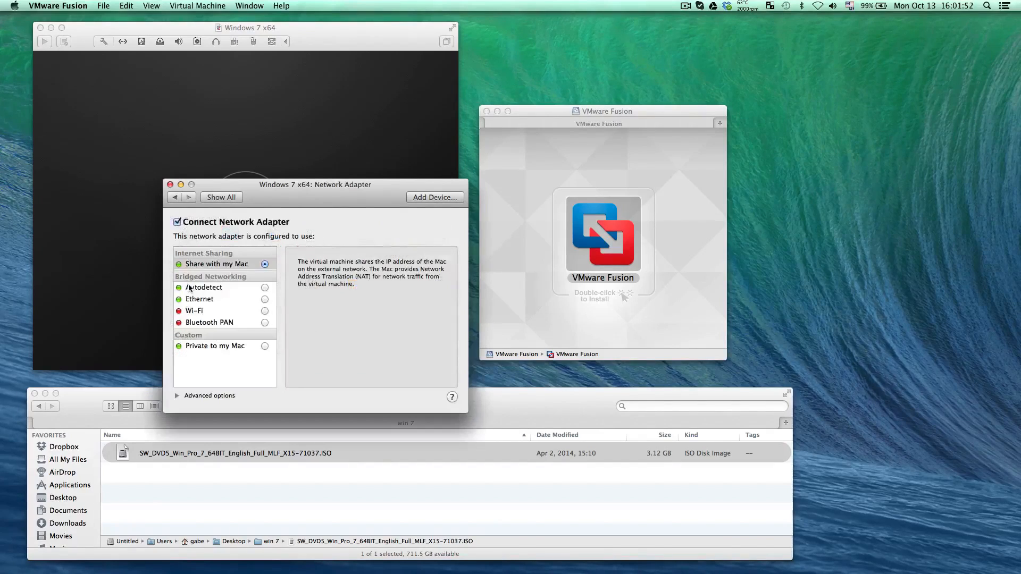
{"action": "left_click", "coordinate": [226, 290]}
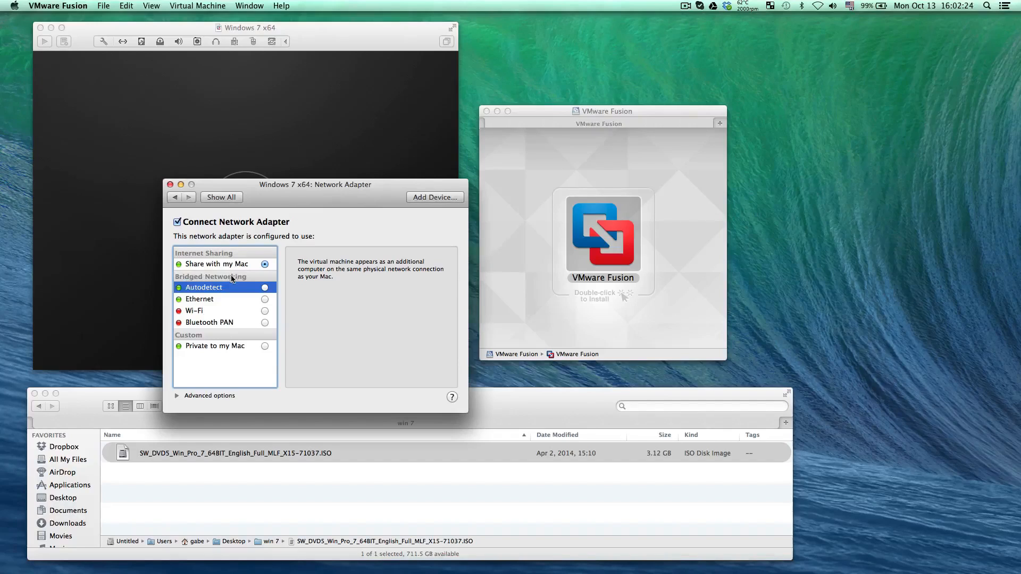
{"action": "left_click", "coordinate": [265, 288]}
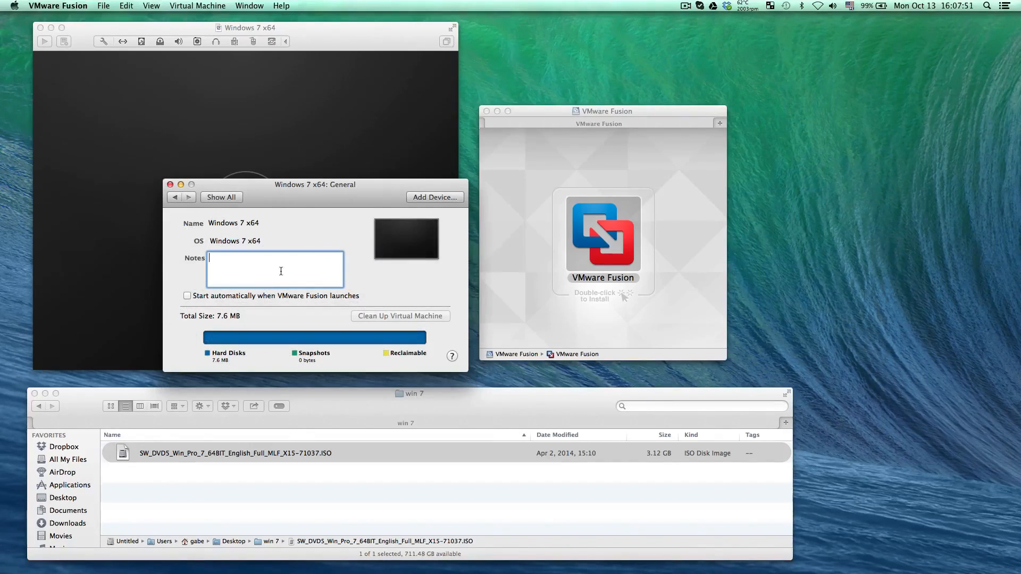
Enable shared folders for the virtual machine and mirror the Mac's Desktop folder
{"action": "left_click", "coordinate": [174, 200]}
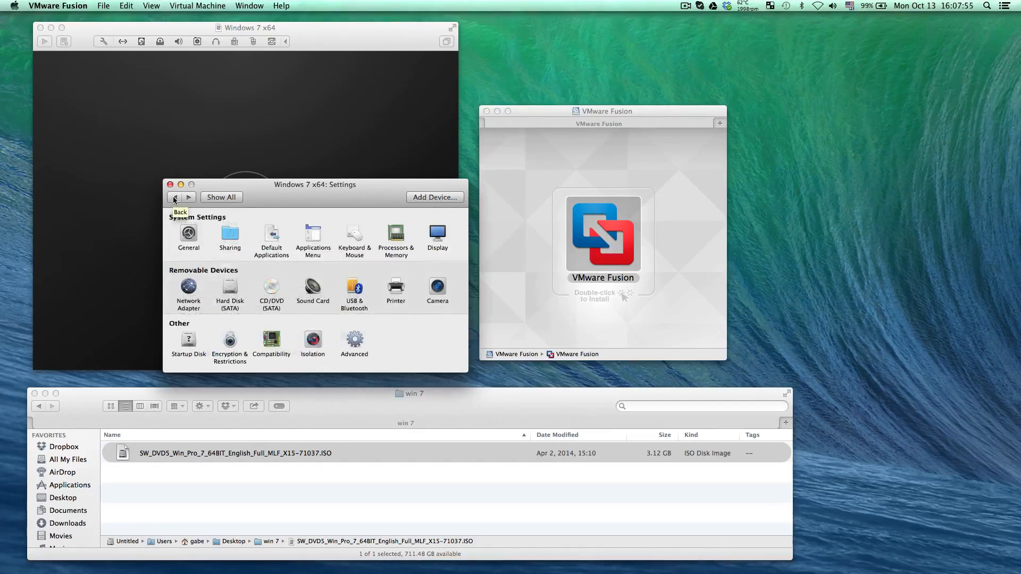
{"action": "left_click", "coordinate": [234, 234]}
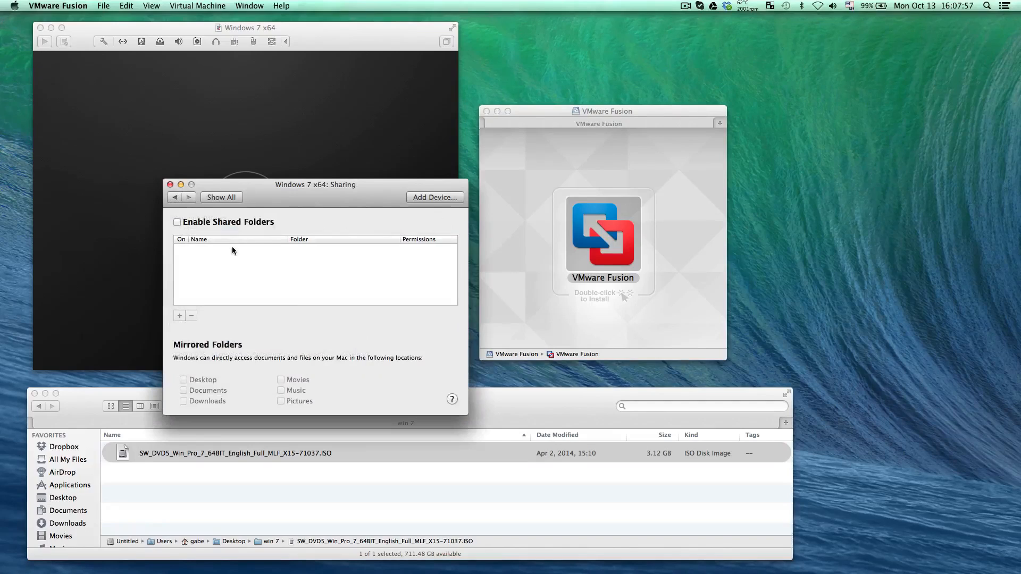
{"action": "left_click", "coordinate": [237, 222]}
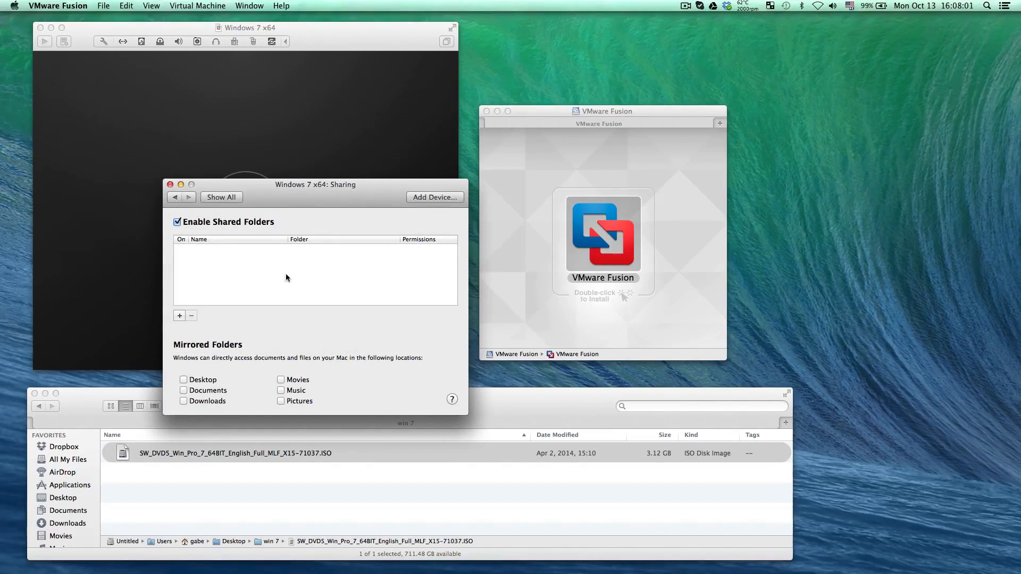
{"action": "left_click", "coordinate": [183, 380]}
{"action": "left_click", "coordinate": [174, 197]}
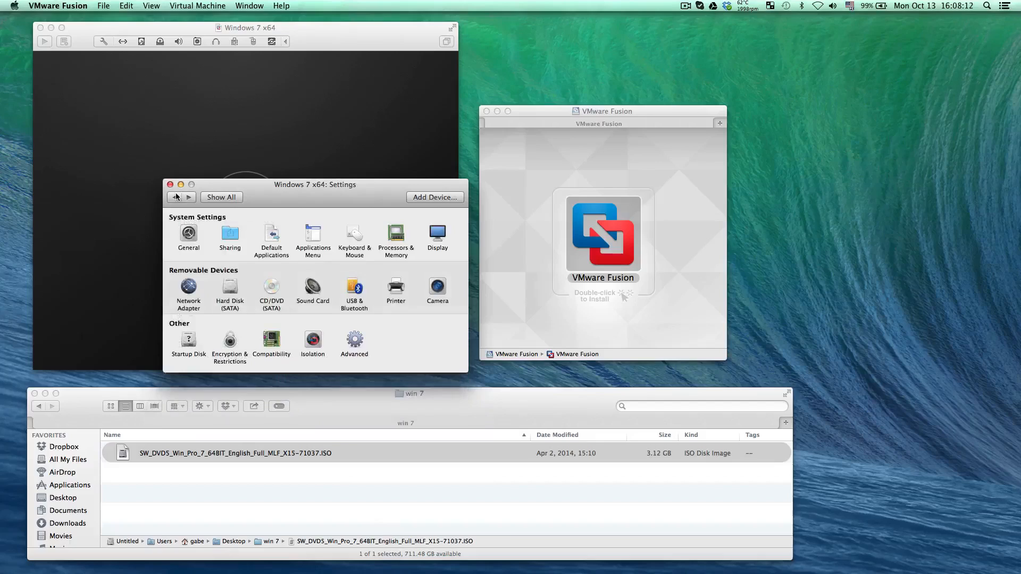
Review the virtual machine's Default Applications, Keyboard & Mouse, and Processors & Memory settings
{"action": "left_click", "coordinate": [274, 238]}
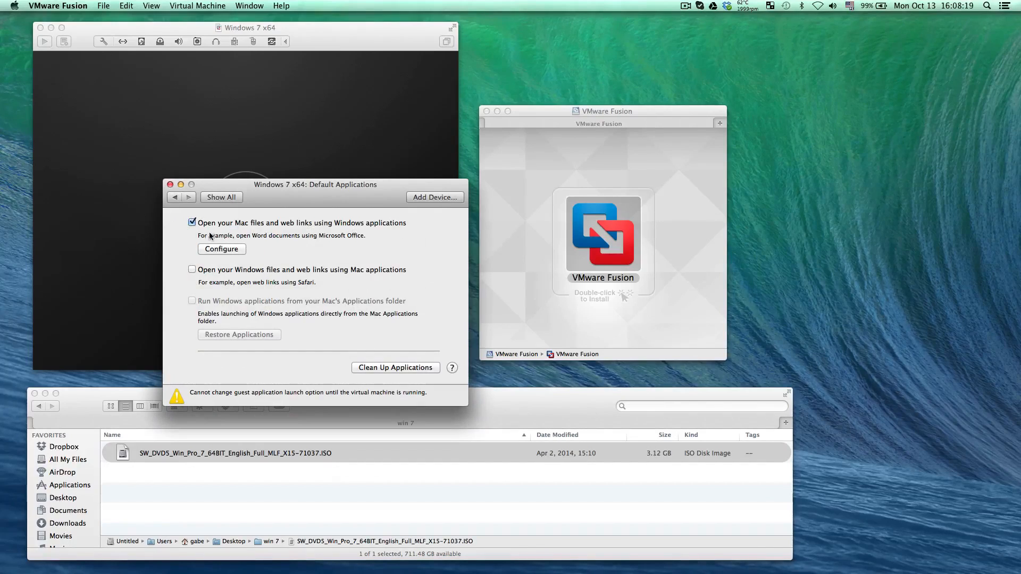
{"action": "left_click", "coordinate": [175, 197]}
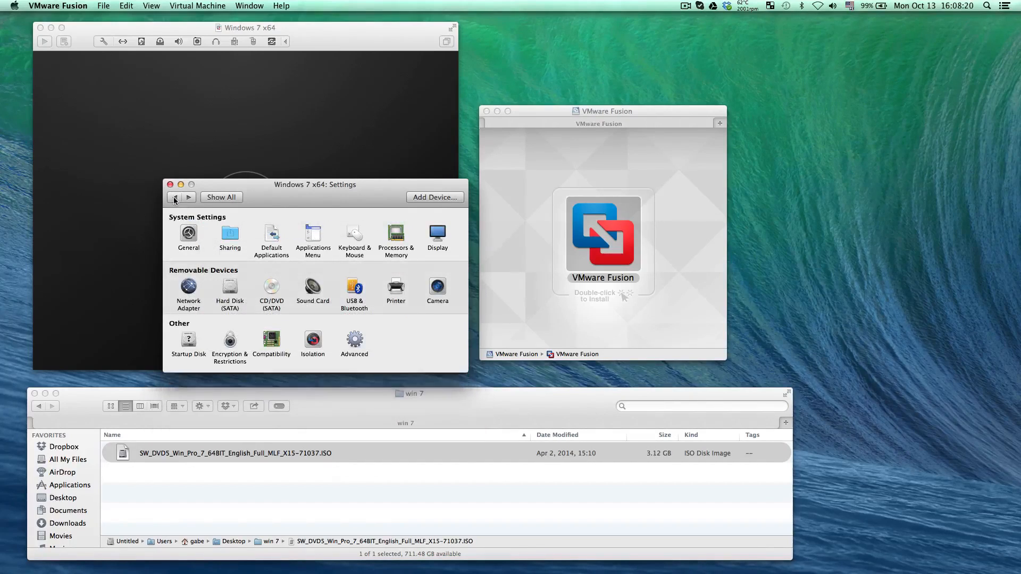
{"action": "left_click", "coordinate": [355, 236]}
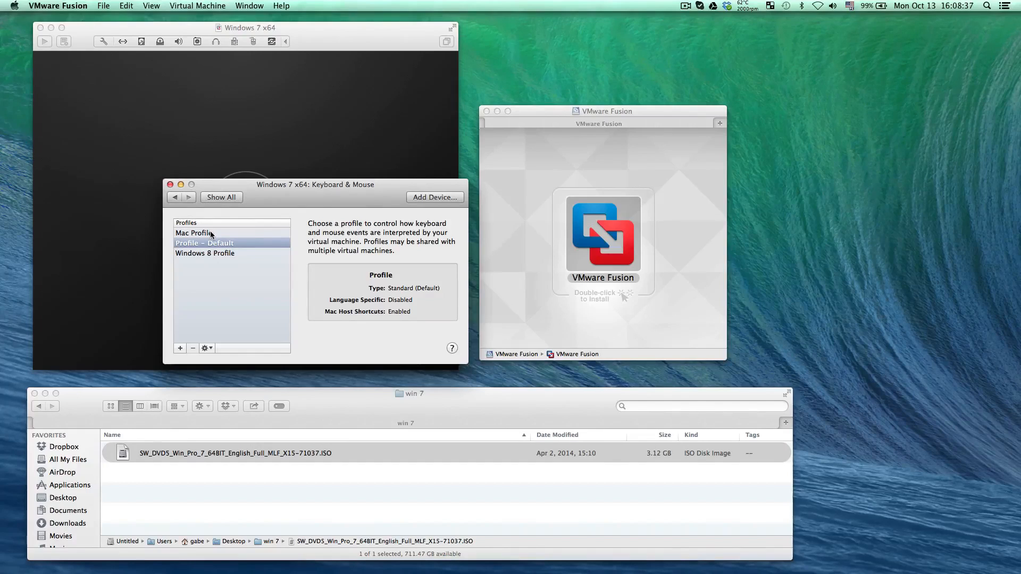
{"action": "left_click", "coordinate": [213, 199]}
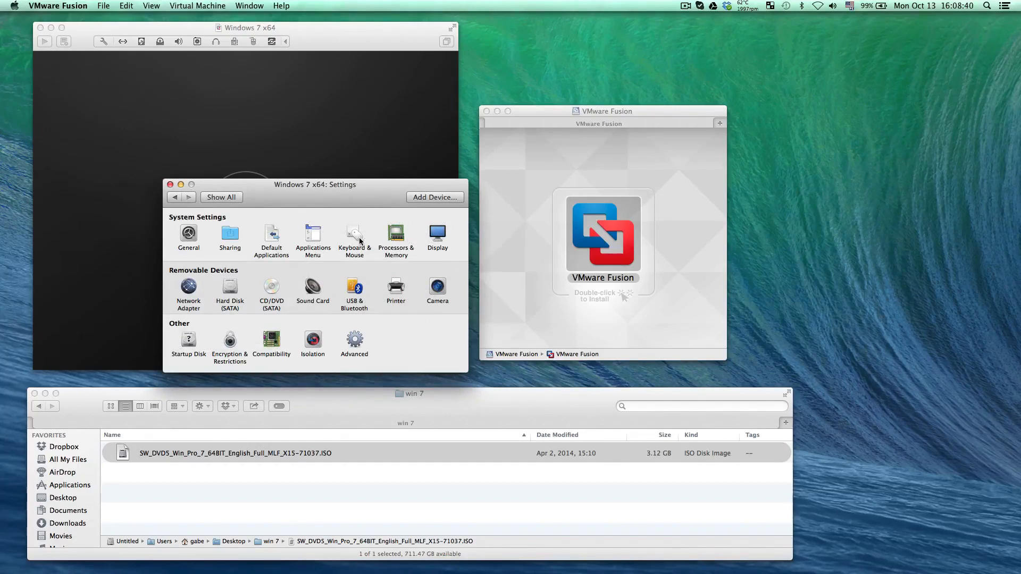
{"action": "left_click", "coordinate": [354, 237]}
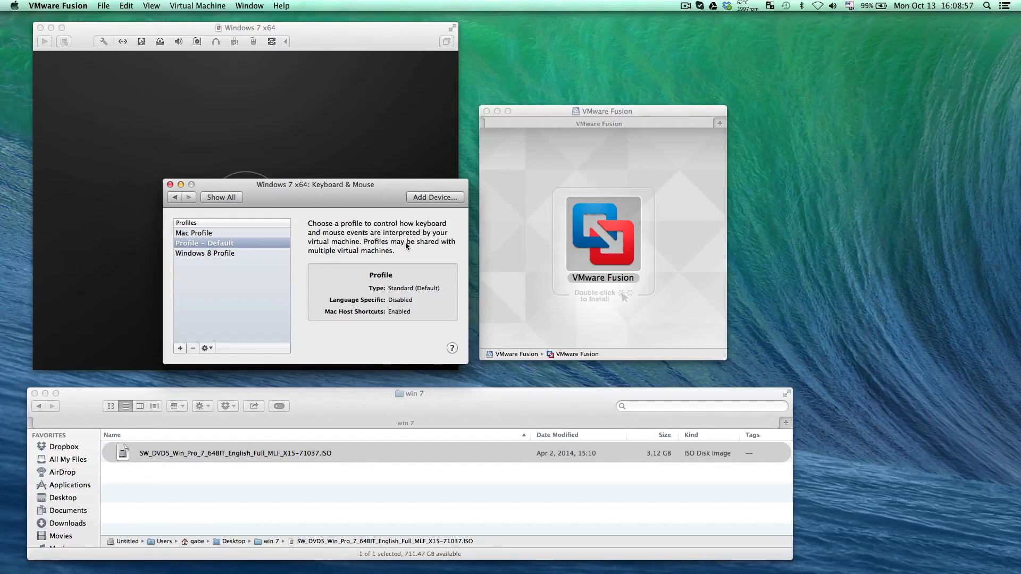
{"action": "left_click", "coordinate": [228, 198]}
{"action": "left_click", "coordinate": [402, 240]}
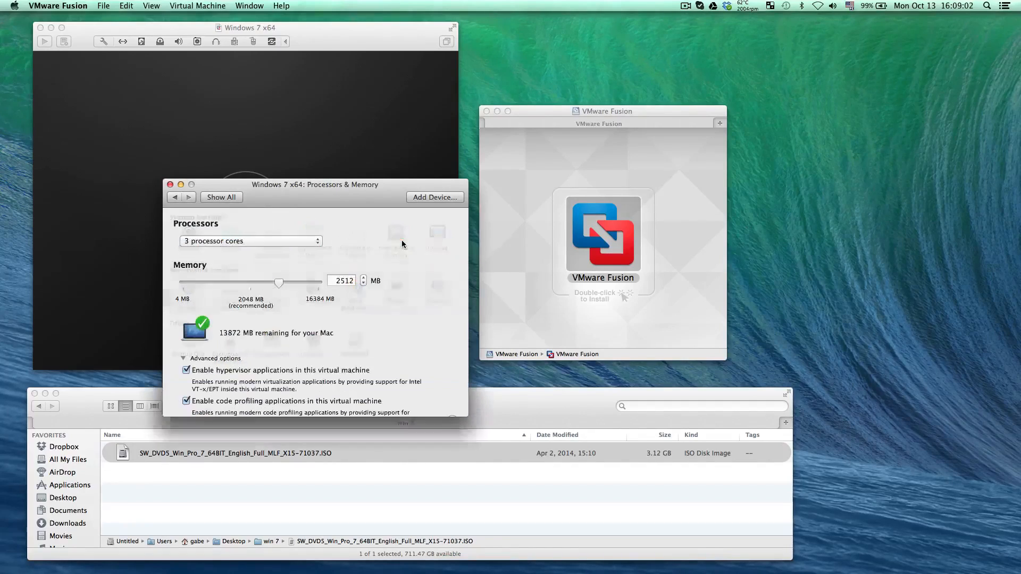
{"action": "left_click", "coordinate": [175, 199]}
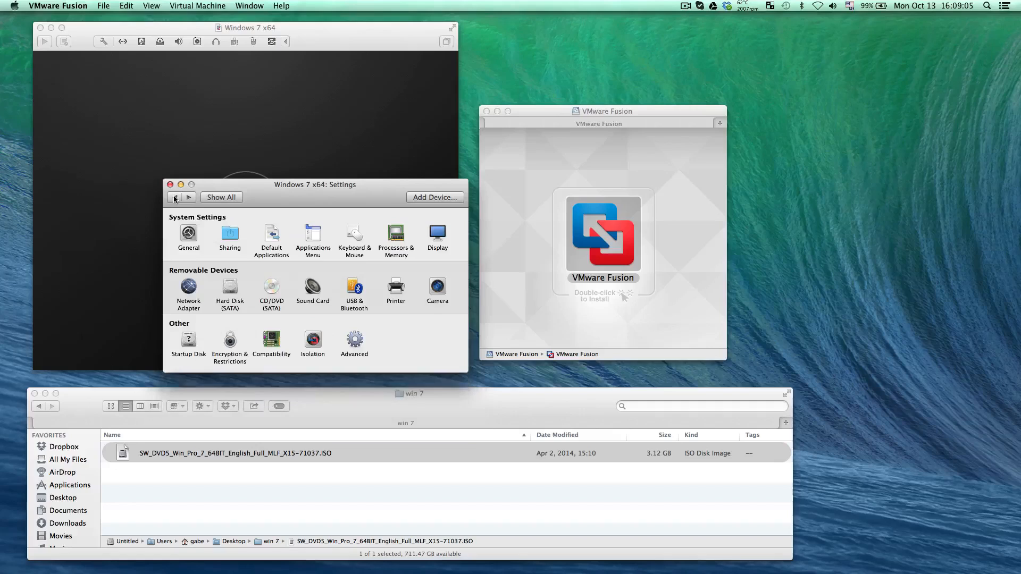
Review the virtual machine's display settings with their battery life options, and open the network adapter settings
{"action": "left_click", "coordinate": [445, 245]}
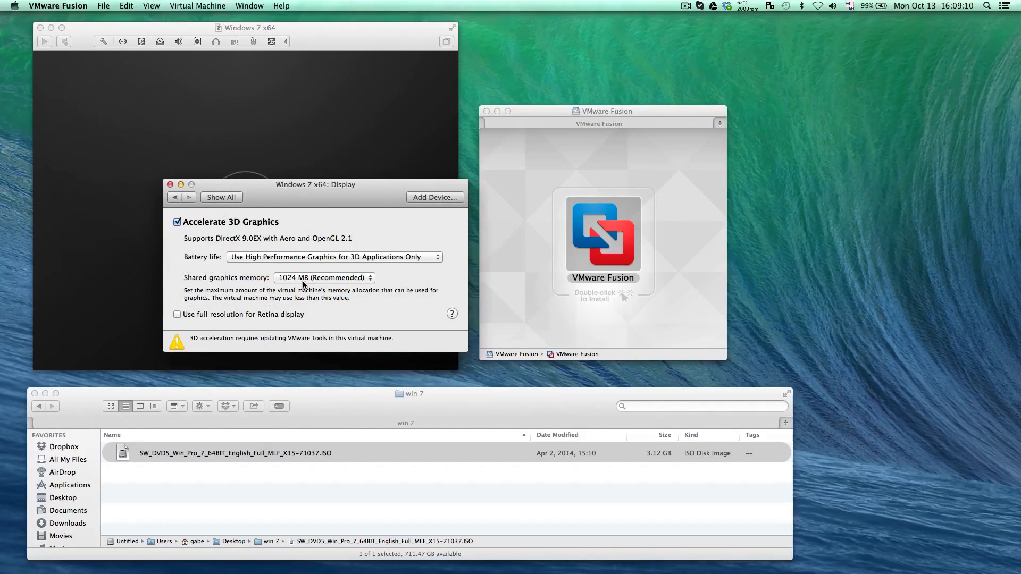
{"action": "left_click", "coordinate": [330, 259]}
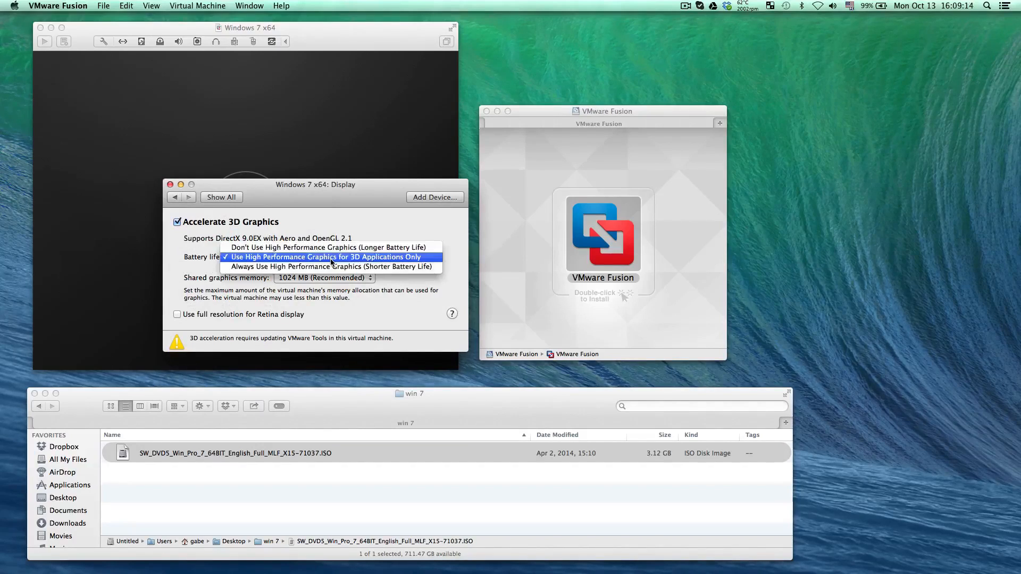
{"action": "left_click", "coordinate": [330, 258]}
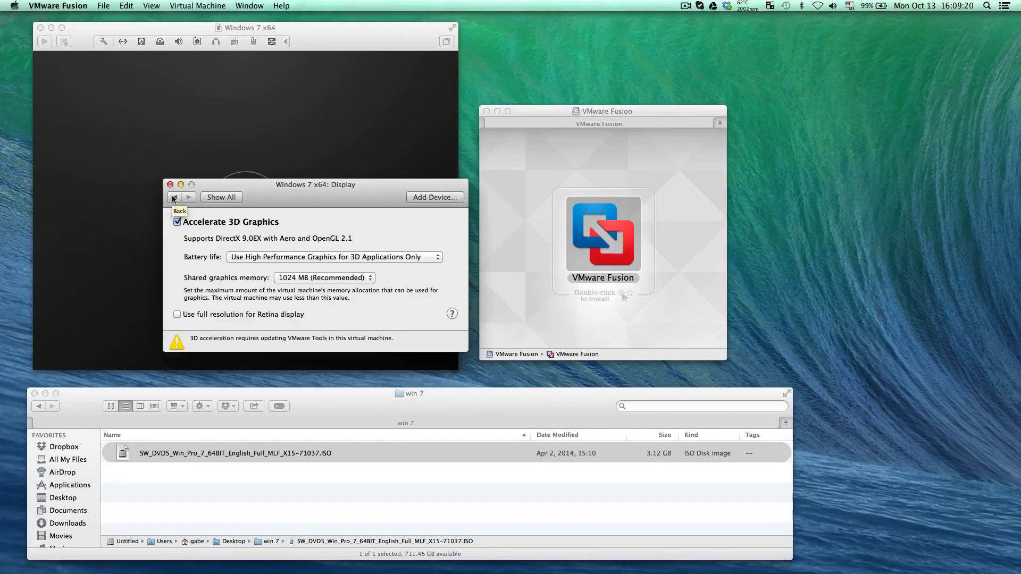
{"action": "left_click", "coordinate": [173, 198]}
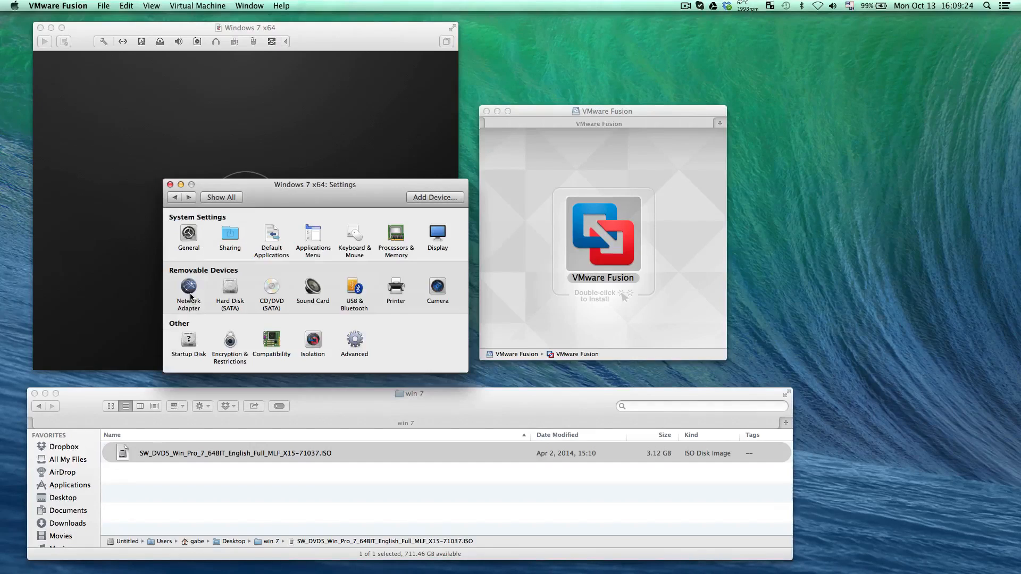
{"action": "left_click", "coordinate": [192, 292]}
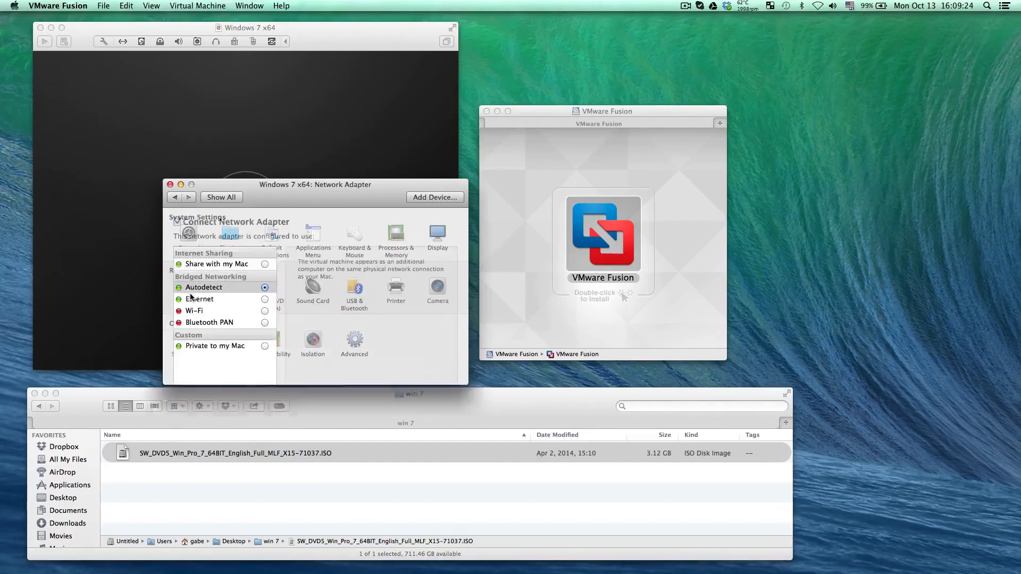
Set the virtual hard disk size to 41 GB with the SATA bus type, and apply the change
{"action": "left_click", "coordinate": [174, 196]}
{"action": "left_click", "coordinate": [230, 286]}
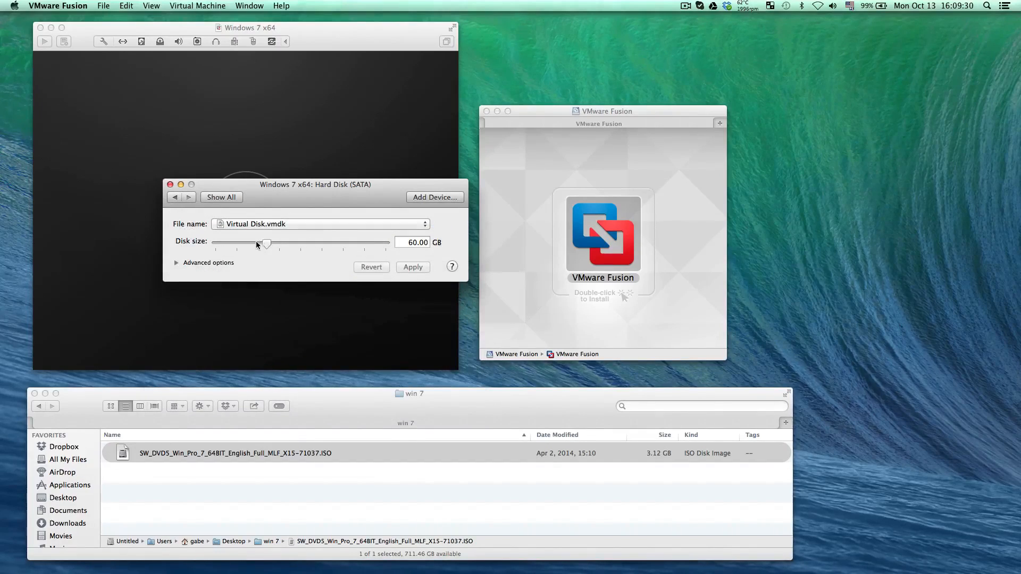
{"action": "left_click_drag", "start_coordinate": [282, 244], "coordinate": [248, 234]}
{"action": "left_click", "coordinate": [175, 263]}
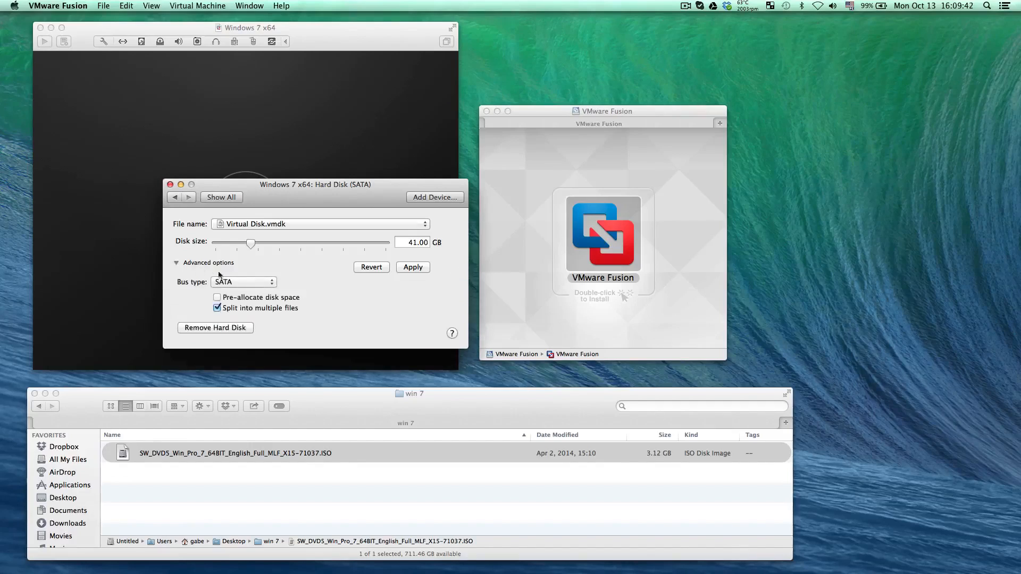
{"action": "left_click", "coordinate": [232, 284]}
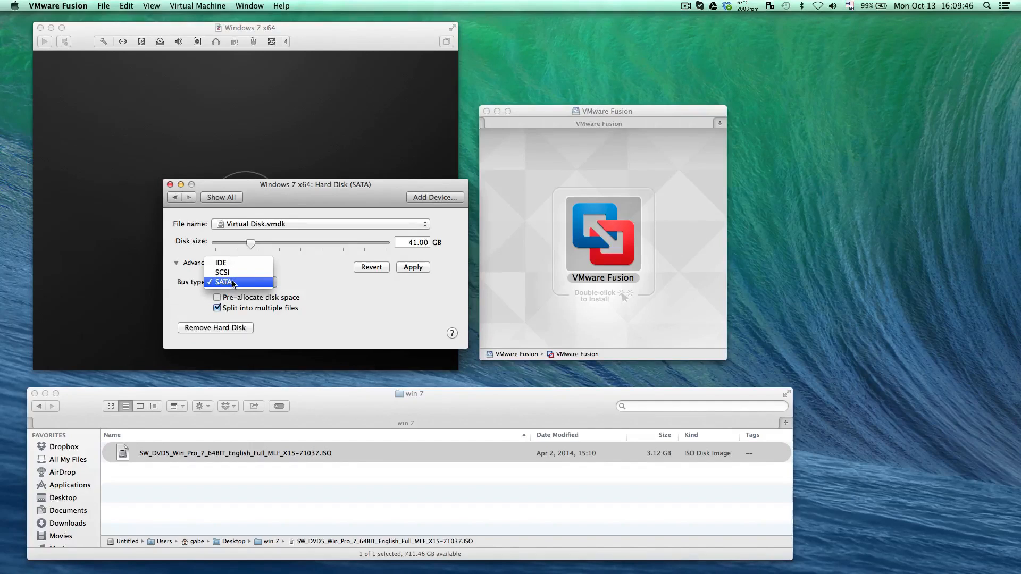
{"action": "left_click", "coordinate": [233, 281]}
{"action": "left_click", "coordinate": [221, 197]}
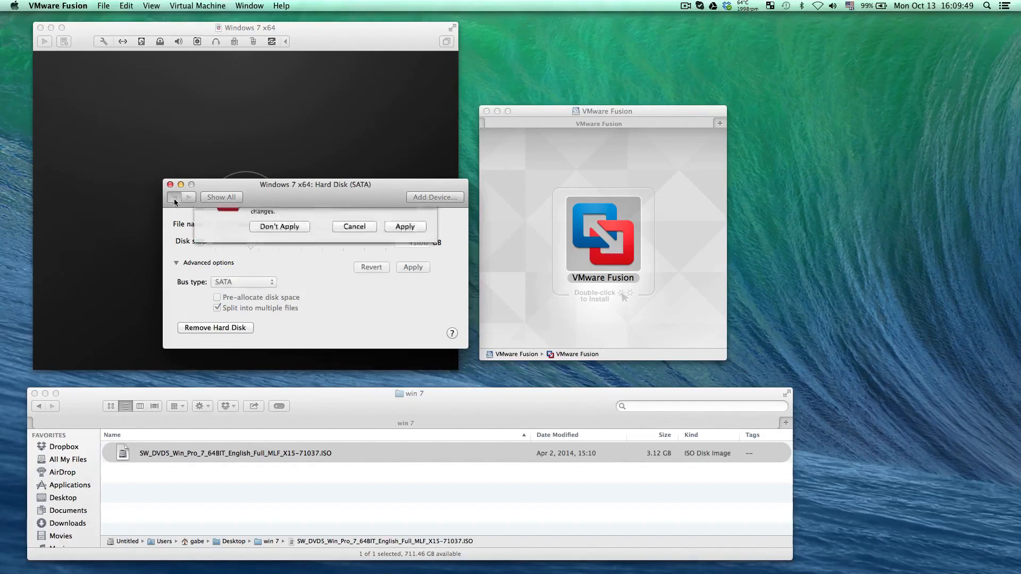
{"action": "left_click", "coordinate": [410, 266]}
Try SuperDrive as the CD/DVD source, and reselect the image SW_DVD5_Win_Pro_7_64BIT_English_Full_MLF_X15-71037.ISO from the win 7 folder
{"action": "left_click", "coordinate": [273, 291]}
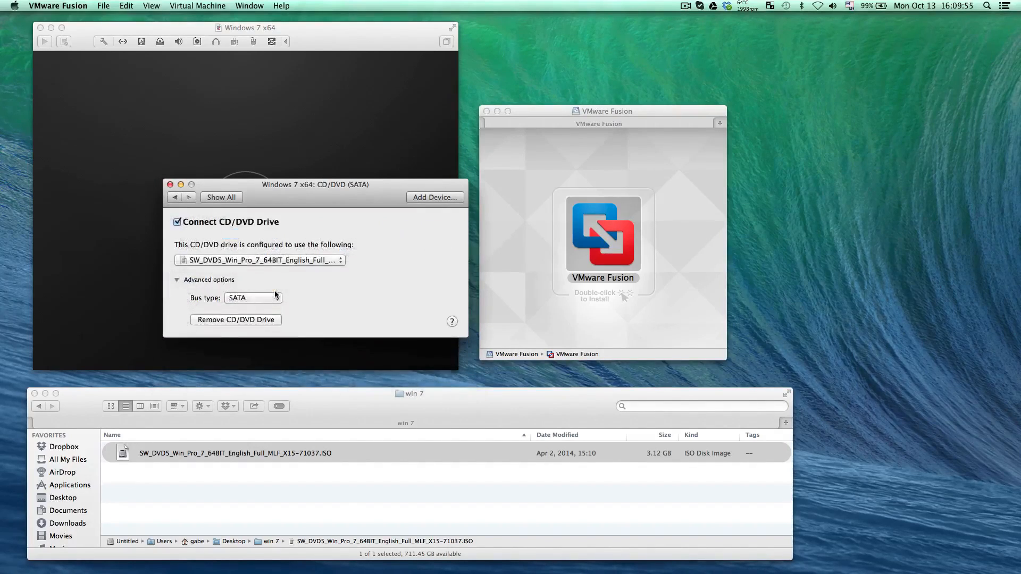
{"action": "left_click", "coordinate": [236, 260]}
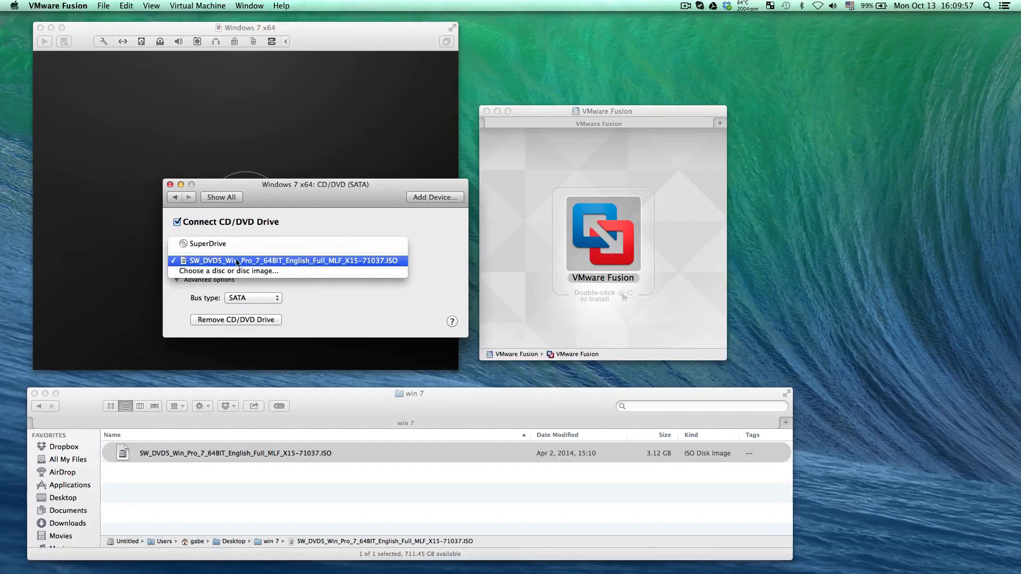
{"action": "left_click", "coordinate": [236, 245]}
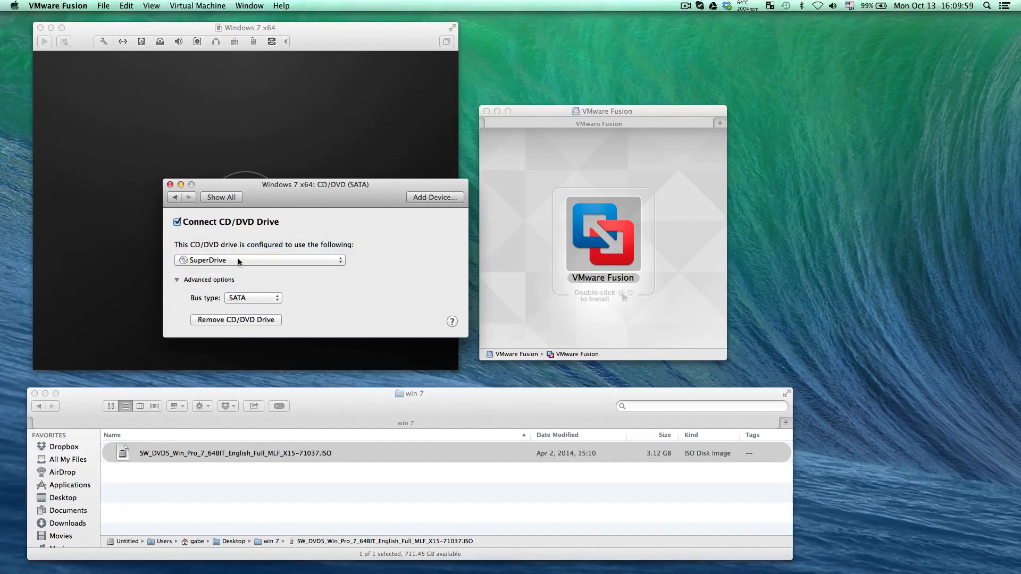
{"action": "left_click", "coordinate": [238, 260]}
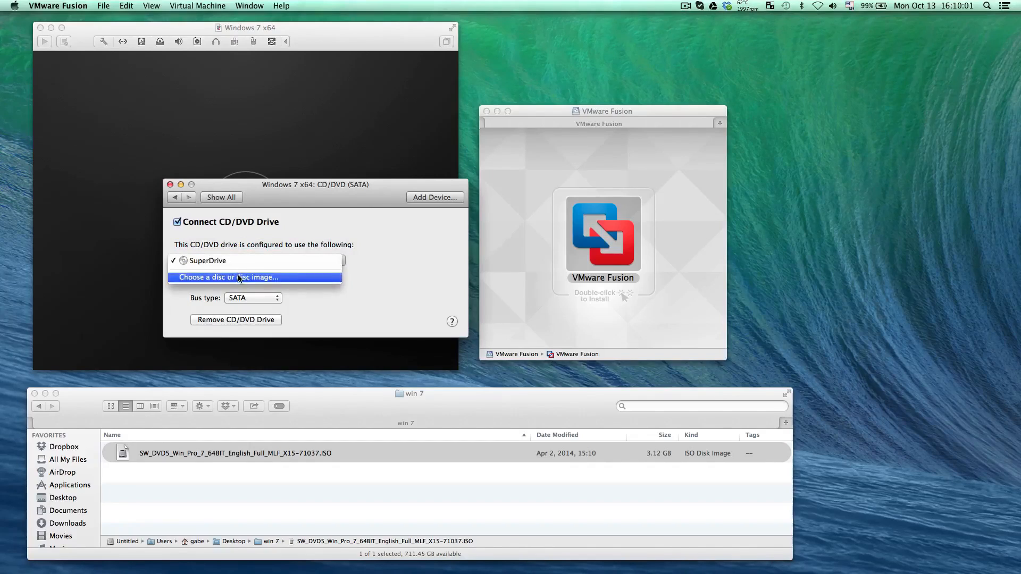
{"action": "left_click", "coordinate": [239, 278]}
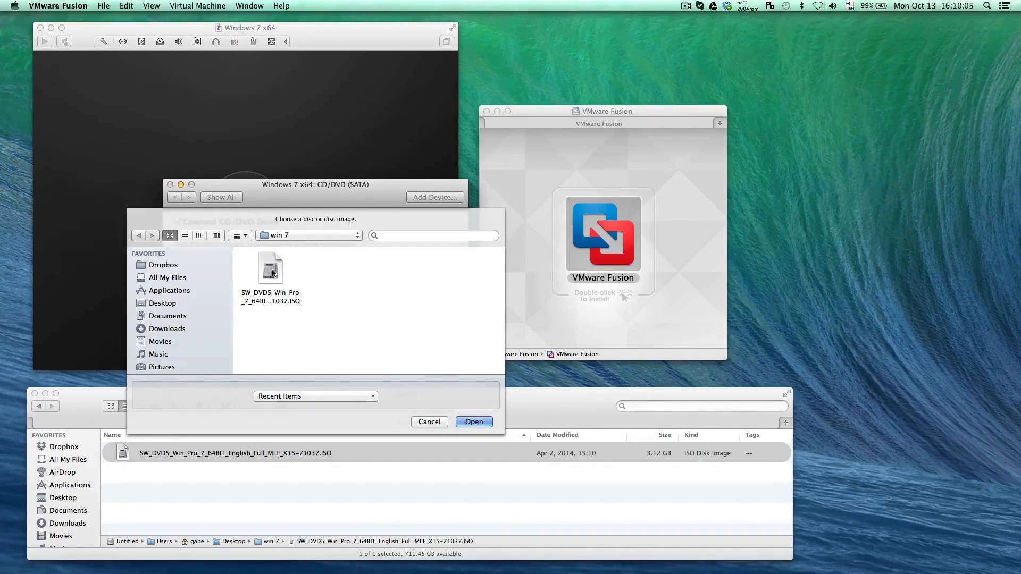
{"action": "double_click", "coordinate": [272, 271]}
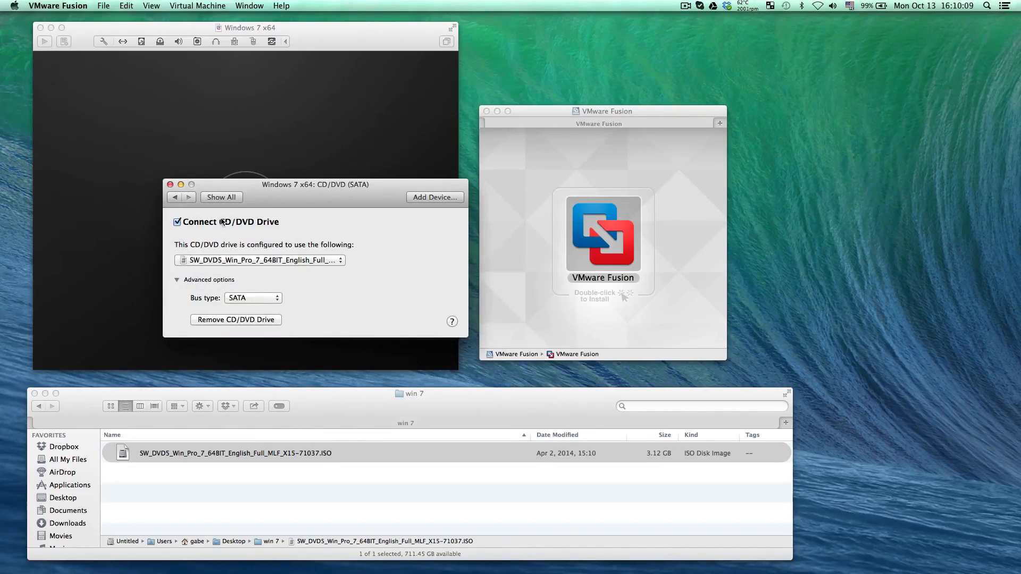
{"action": "left_click", "coordinate": [221, 197]}
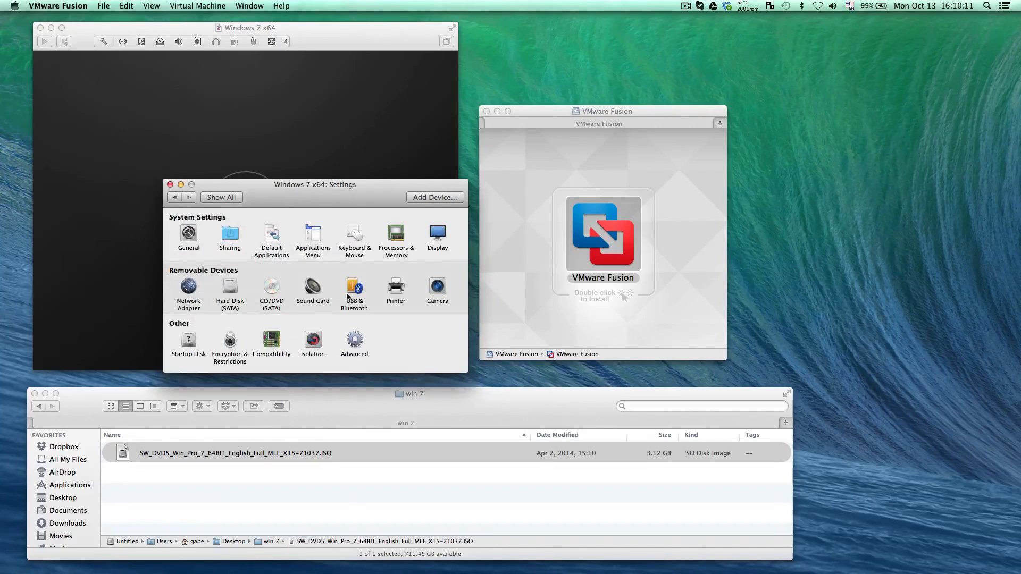
Review the sound card's output device options and the plug-in actions available for the Samson C01U USB device
{"action": "left_click", "coordinate": [325, 300]}
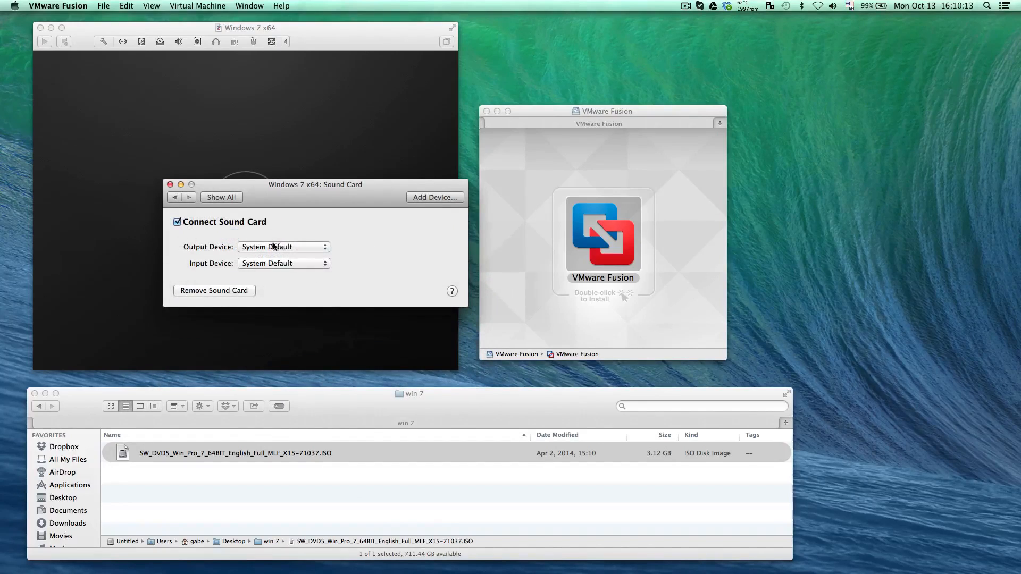
{"action": "left_click", "coordinate": [290, 248]}
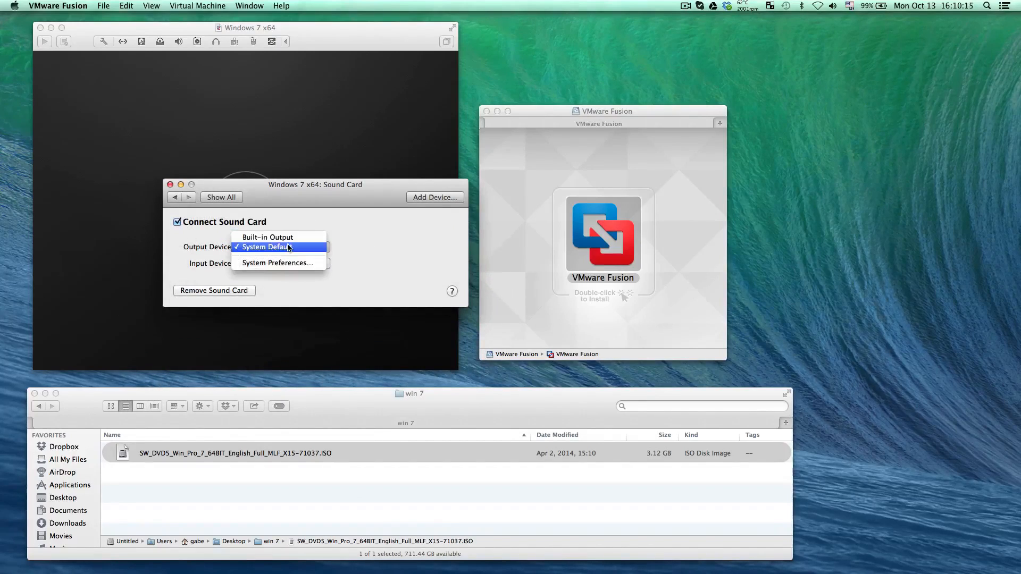
{"action": "left_click", "coordinate": [347, 252]}
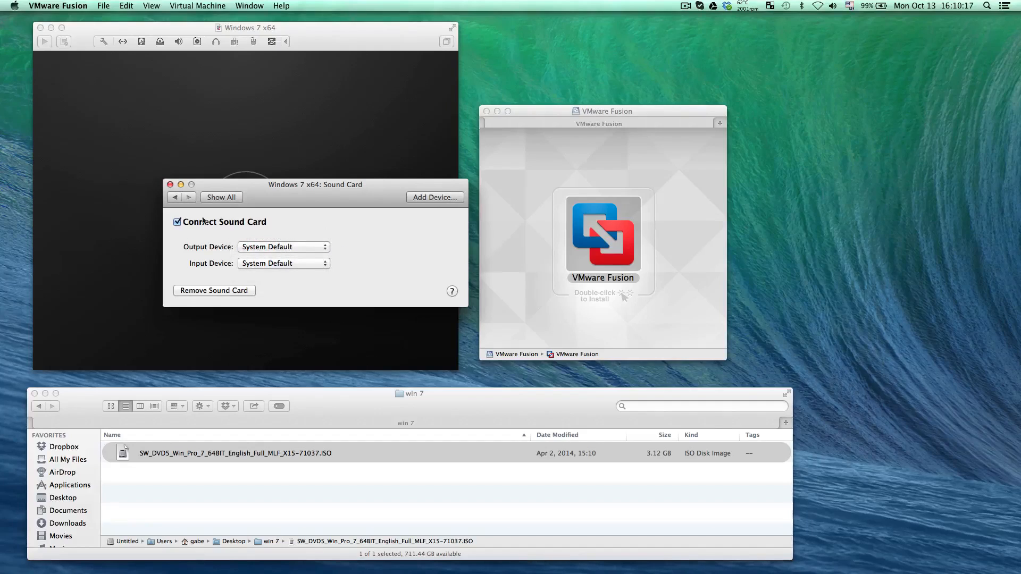
{"action": "left_click", "coordinate": [174, 198]}
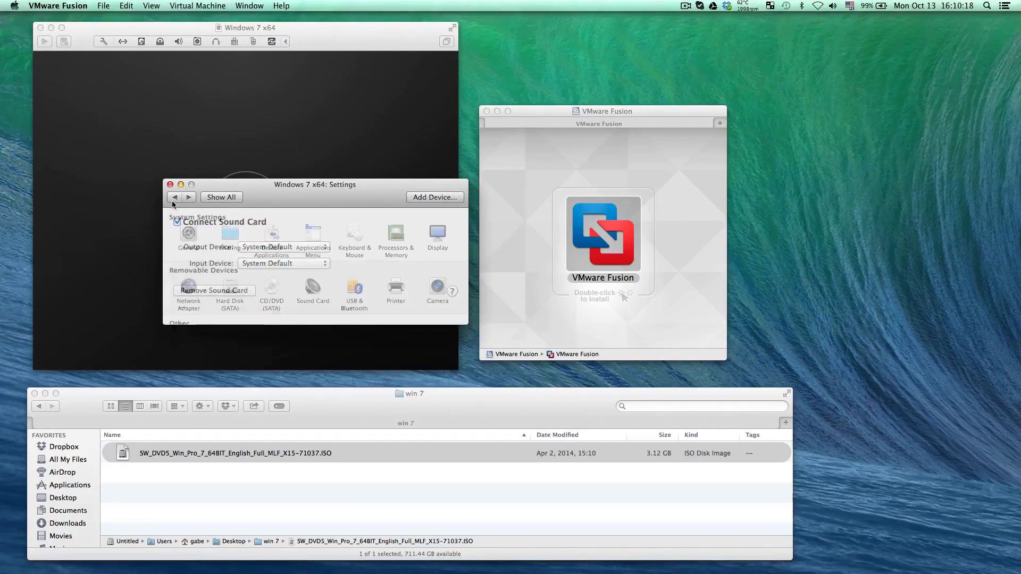
{"action": "left_click", "coordinate": [353, 293]}
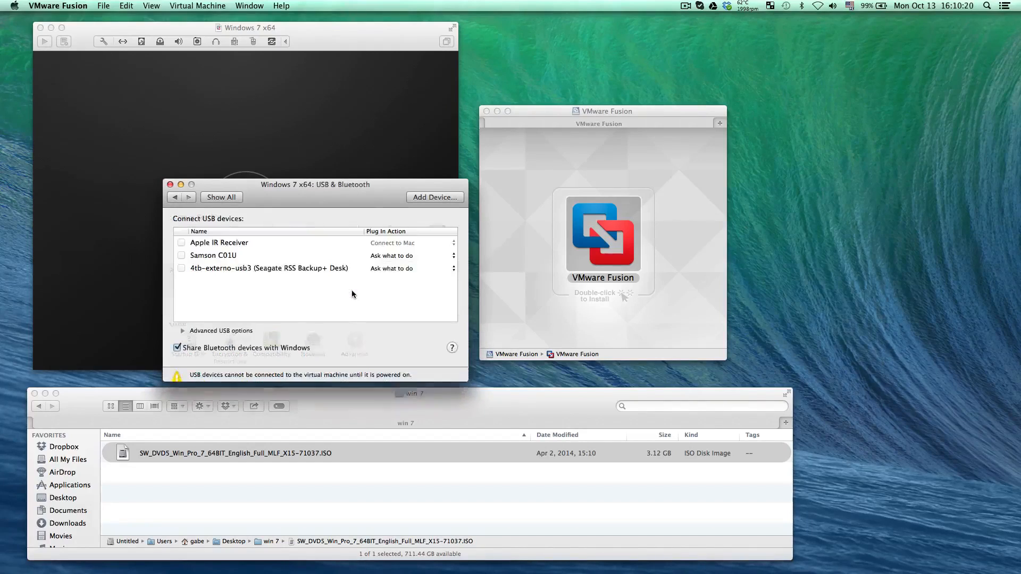
{"action": "left_click", "coordinate": [390, 257]}
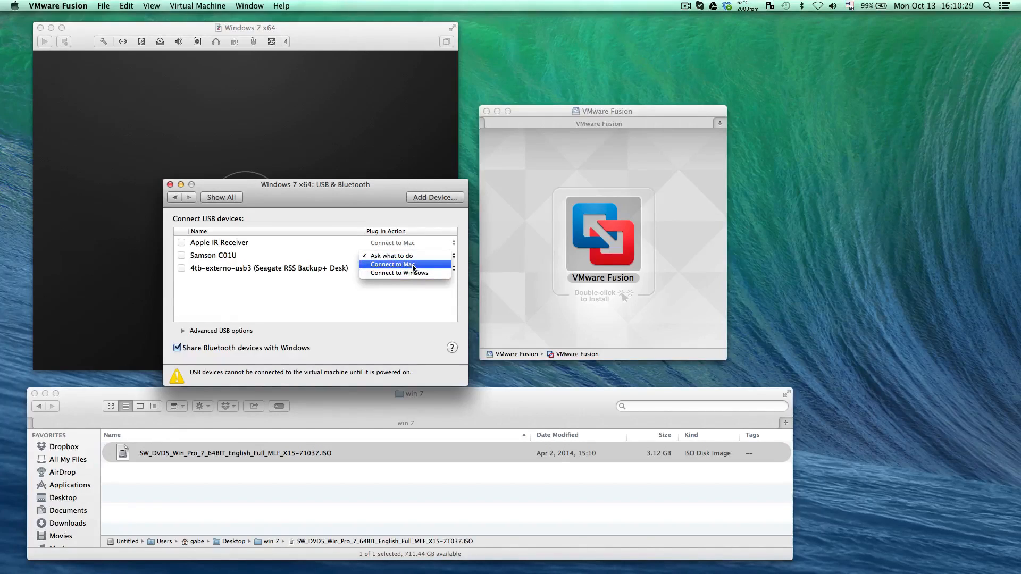
{"action": "left_click", "coordinate": [332, 289]}
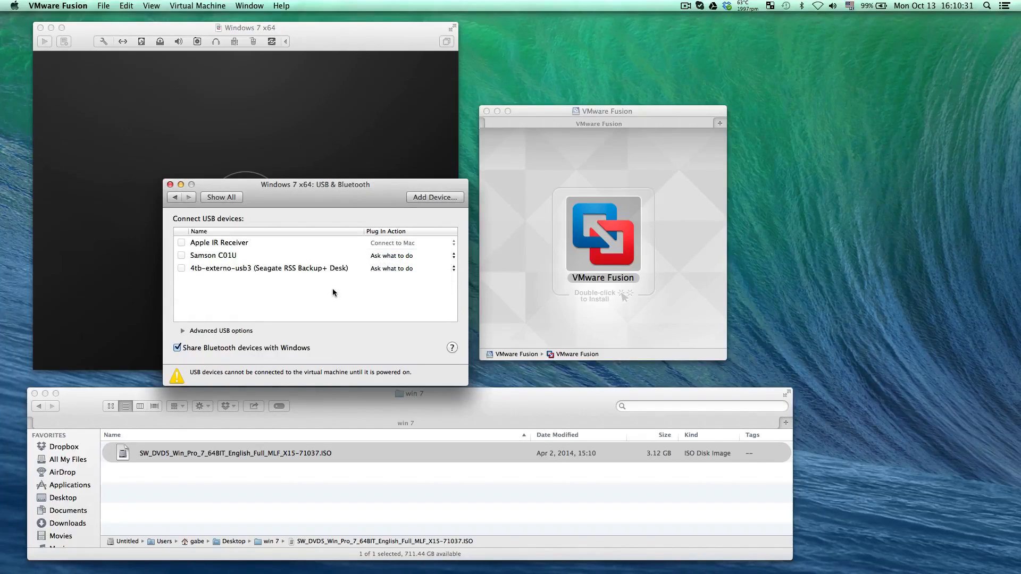
{"action": "left_click", "coordinate": [214, 199]}
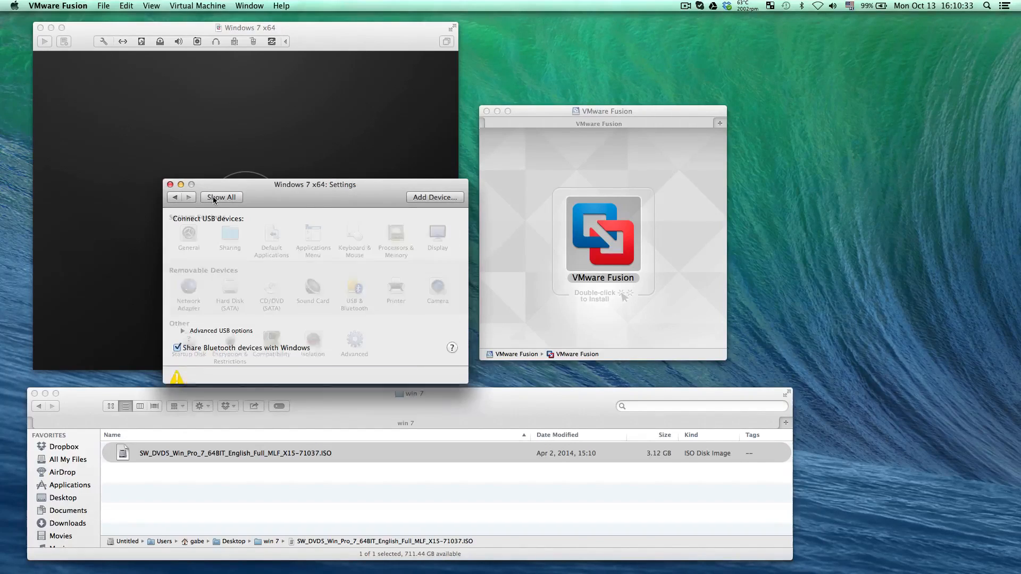
Review the virtual machine's Printer, Camera, Startup Disk, and Encryption & Restrictions settings
{"action": "left_click", "coordinate": [396, 287]}
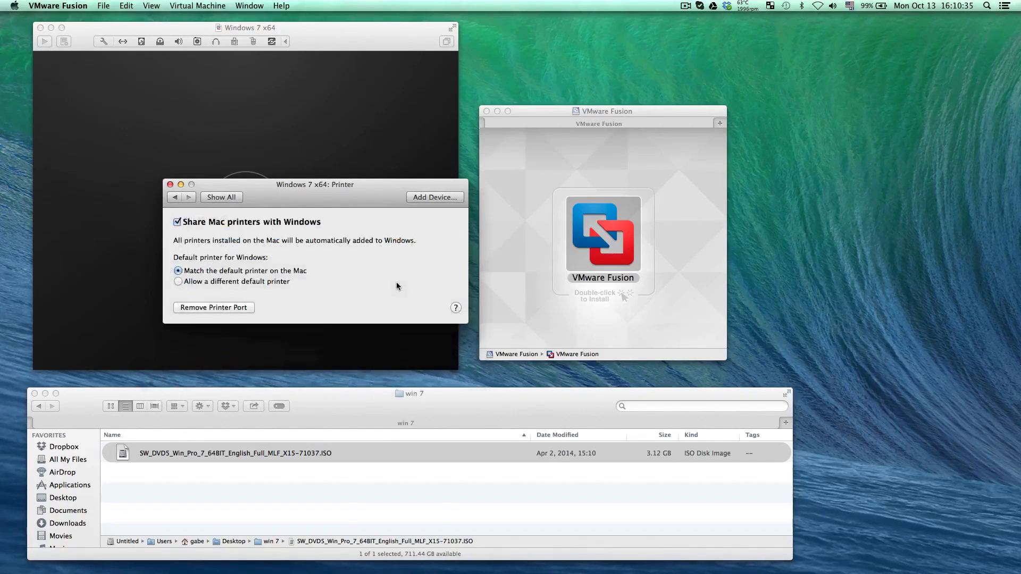
{"action": "left_click", "coordinate": [173, 199]}
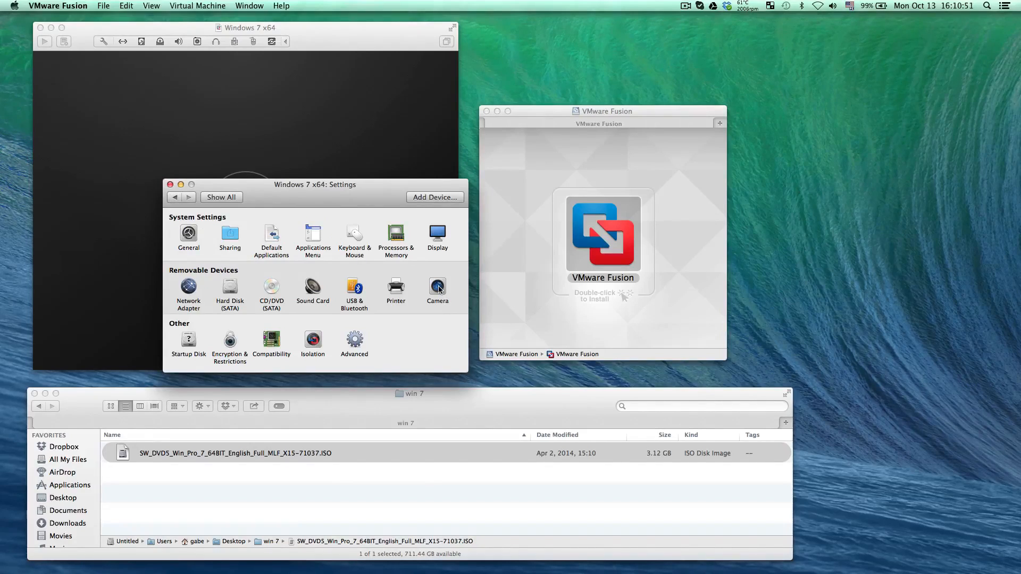
{"action": "left_click", "coordinate": [438, 289]}
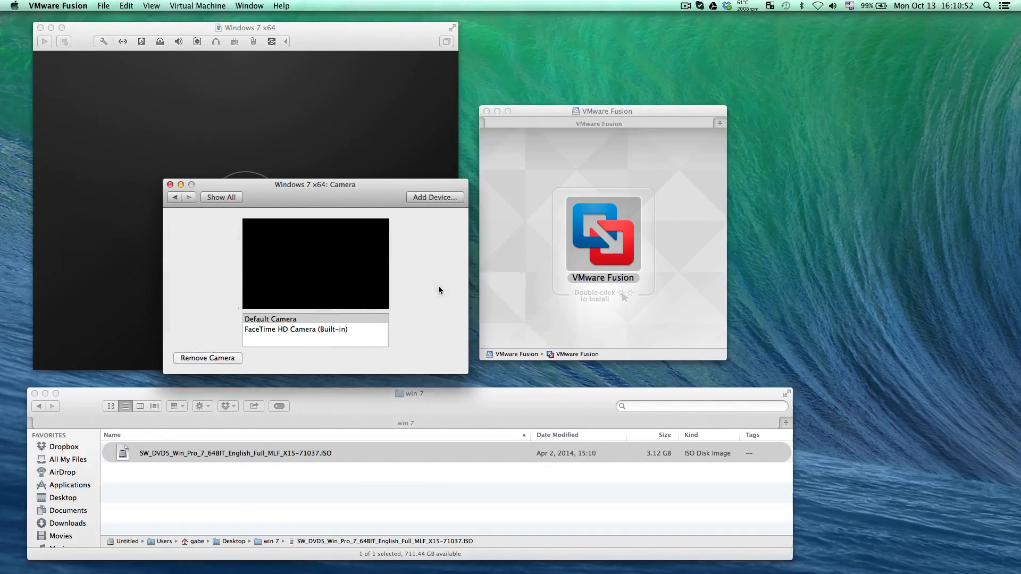
{"action": "left_click", "coordinate": [209, 198]}
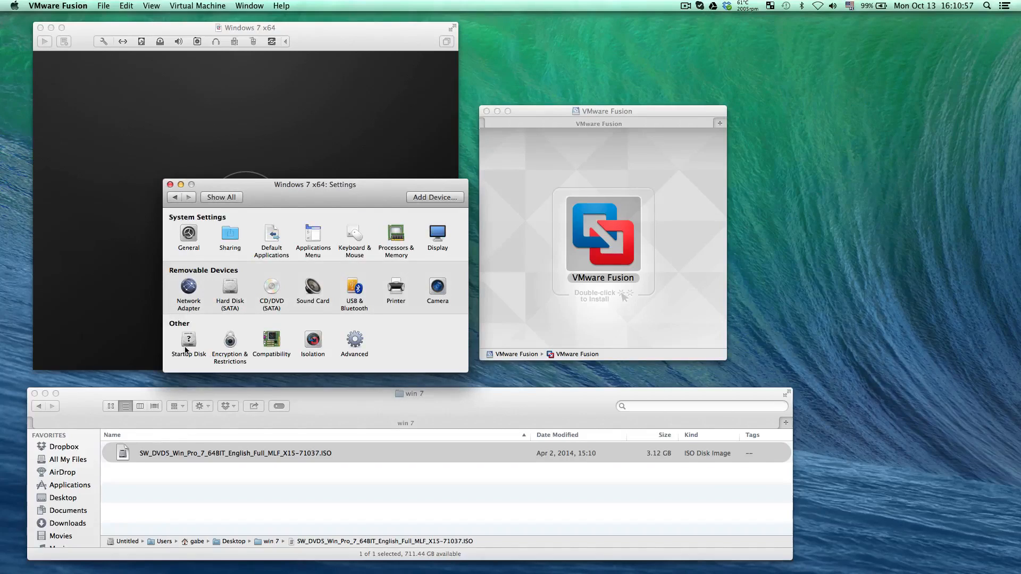
{"action": "left_click", "coordinate": [188, 343]}
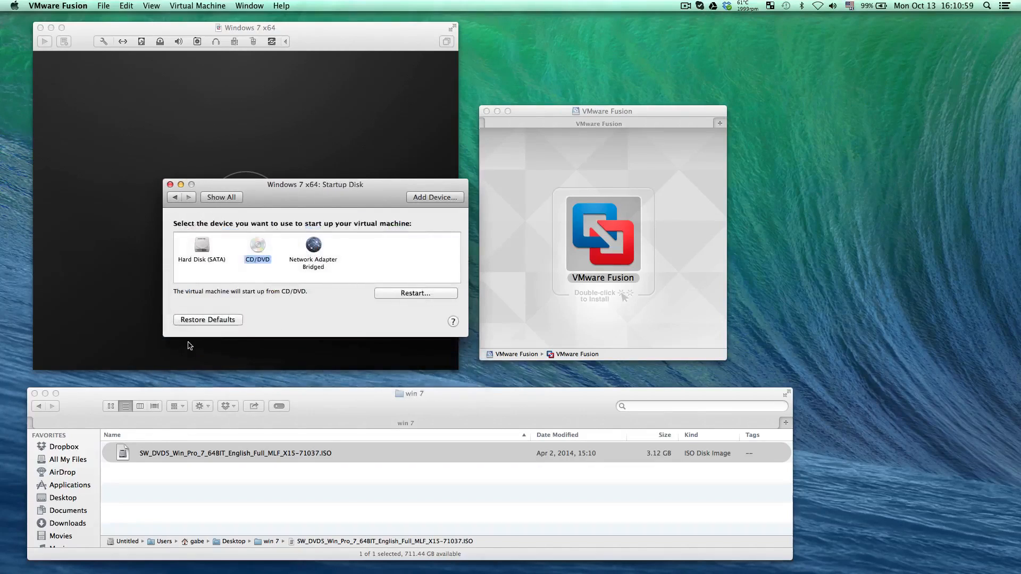
{"action": "left_click", "coordinate": [175, 198]}
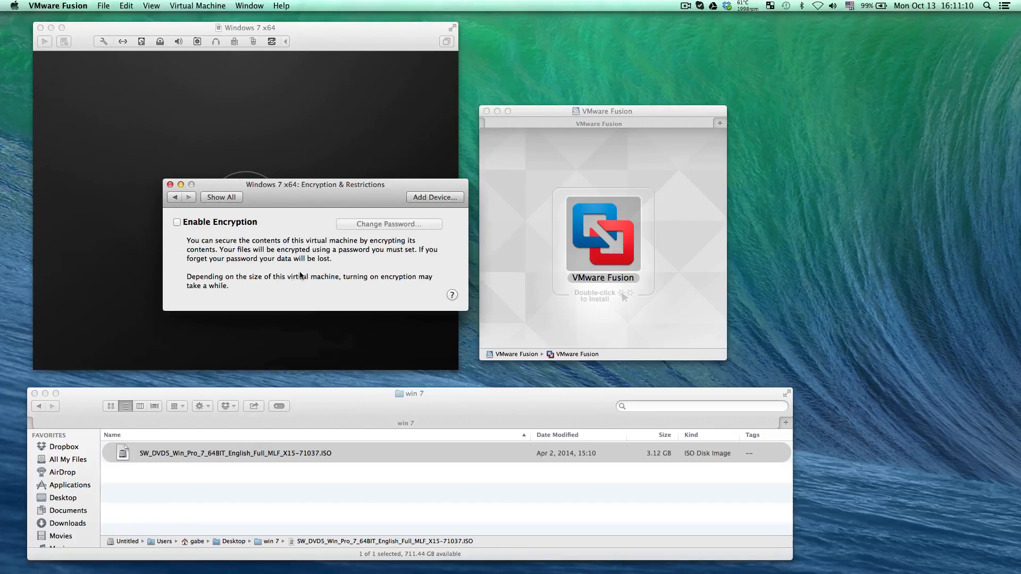
{"action": "left_click", "coordinate": [176, 198]}
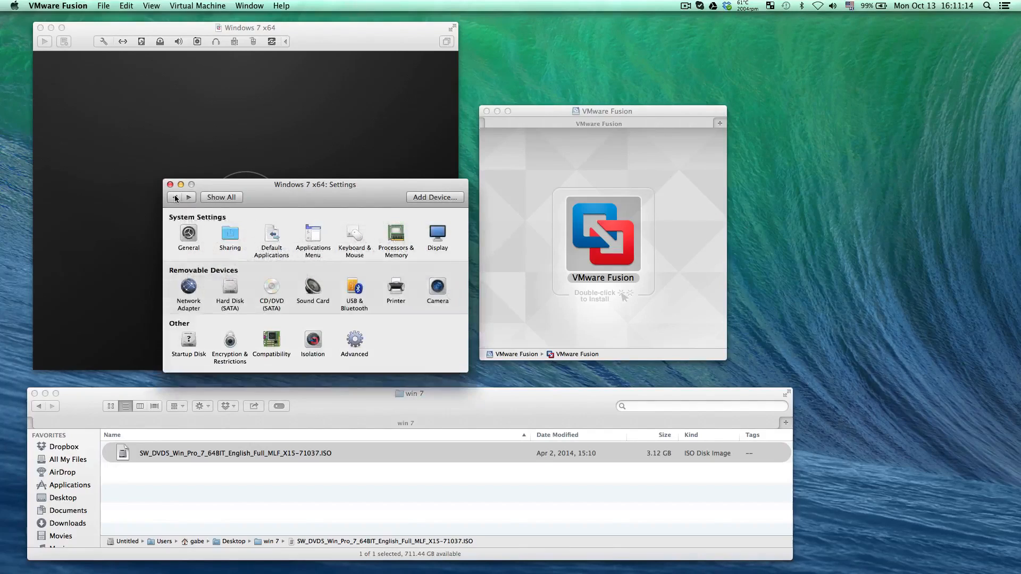
Review the virtual machine's Compatibility, Isolation, and Advanced settings
{"action": "left_click", "coordinate": [272, 343]}
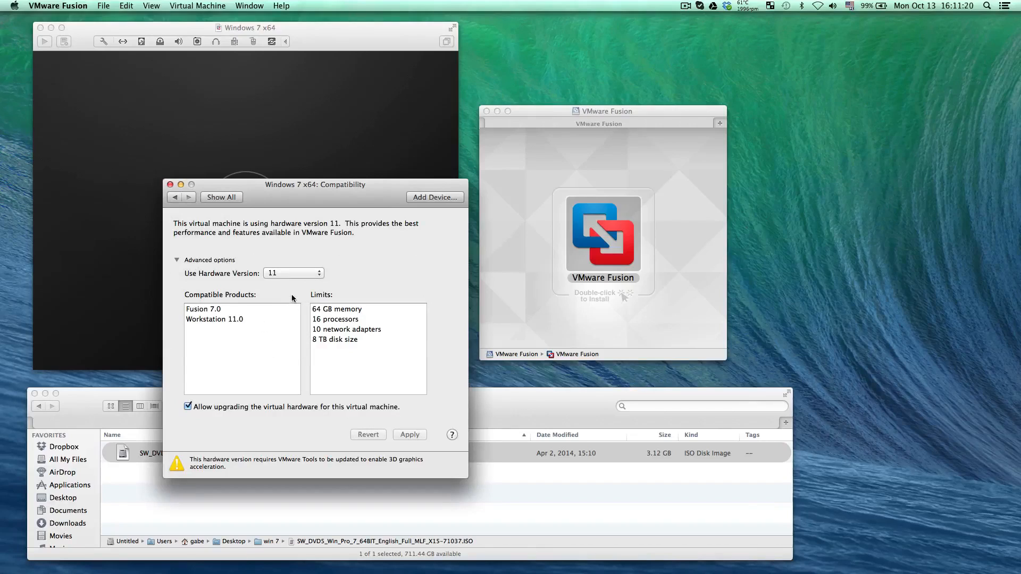
{"action": "left_click", "coordinate": [177, 197]}
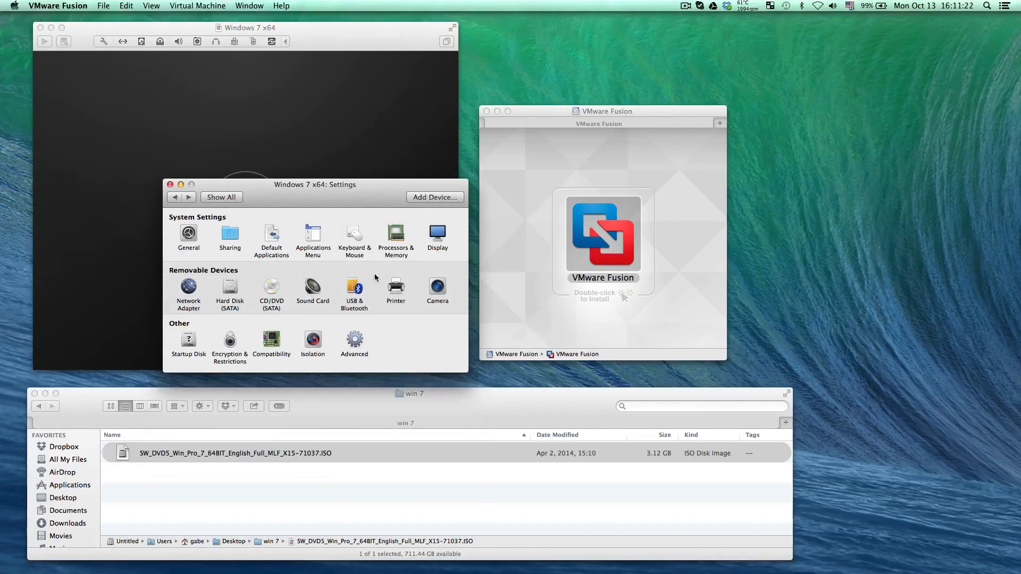
{"action": "left_click", "coordinate": [313, 343]}
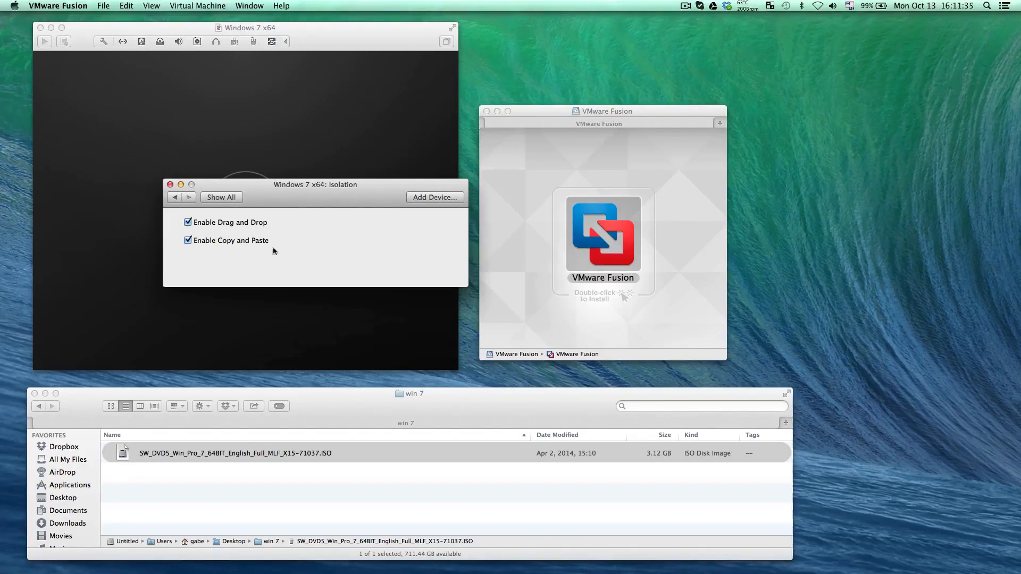
{"action": "left_click", "coordinate": [175, 197]}
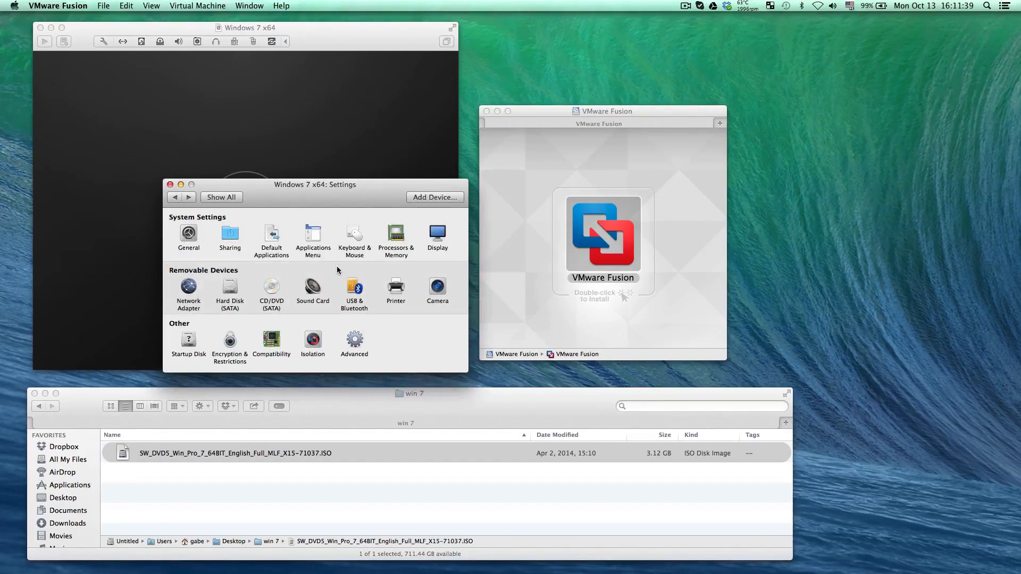
{"action": "left_click", "coordinate": [359, 343]}
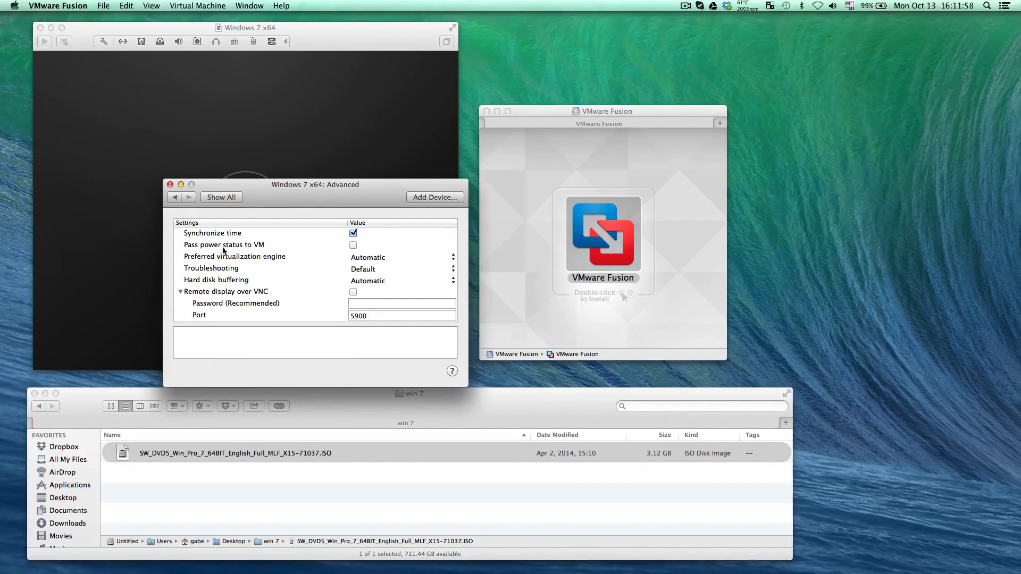
{"action": "left_click", "coordinate": [175, 196]}
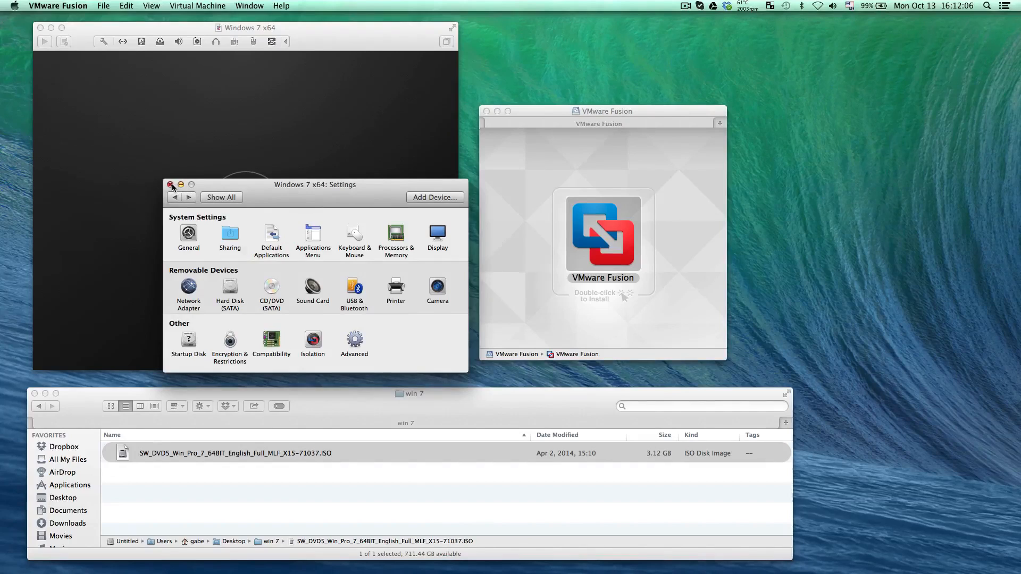
Close the settings and start the Windows 7 x64 virtual machine, and clear away the VMware Fusion installer window
{"action": "left_click", "coordinate": [170, 185]}
{"action": "left_click", "coordinate": [252, 208]}
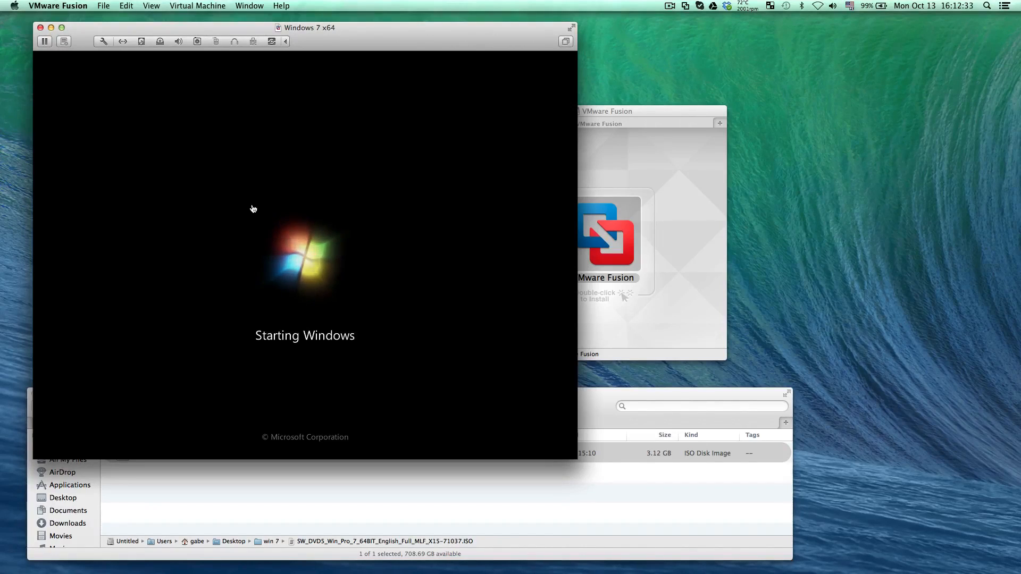
{"action": "left_click_drag", "start_coordinate": [638, 111], "coordinate": [793, 59]}
{"action": "left_click", "coordinate": [643, 58]}
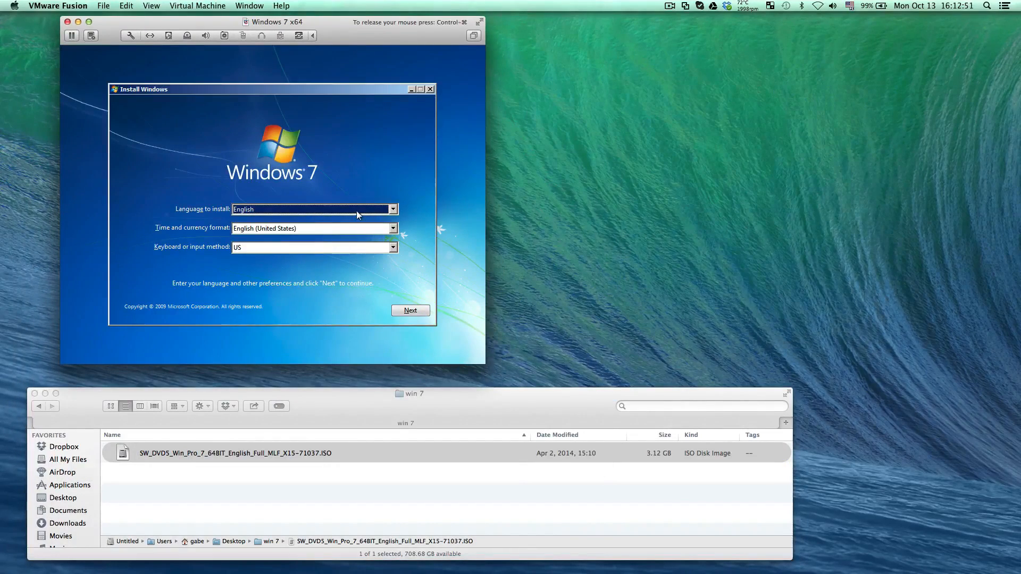
Choose the United States-International keyboard layout for Windows setup, keeping English as the install language, and continue
{"action": "left_click", "coordinate": [357, 212]}
{"action": "left_click", "coordinate": [356, 212]}
{"action": "left_click", "coordinate": [334, 254]}
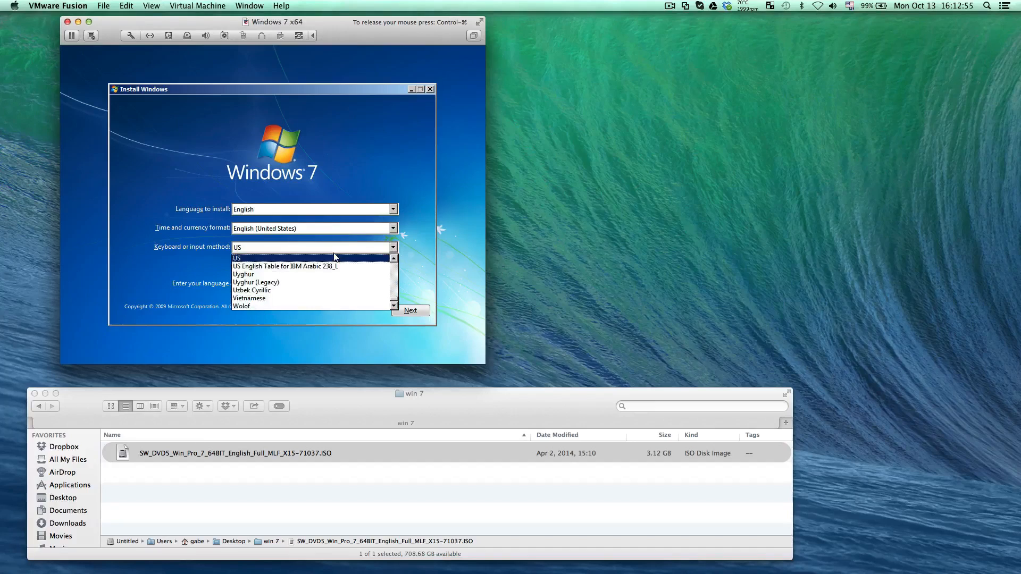
{"action": "scroll", "coordinate": [394, 258], "scroll_direction": "up", "scroll_amount": 4}
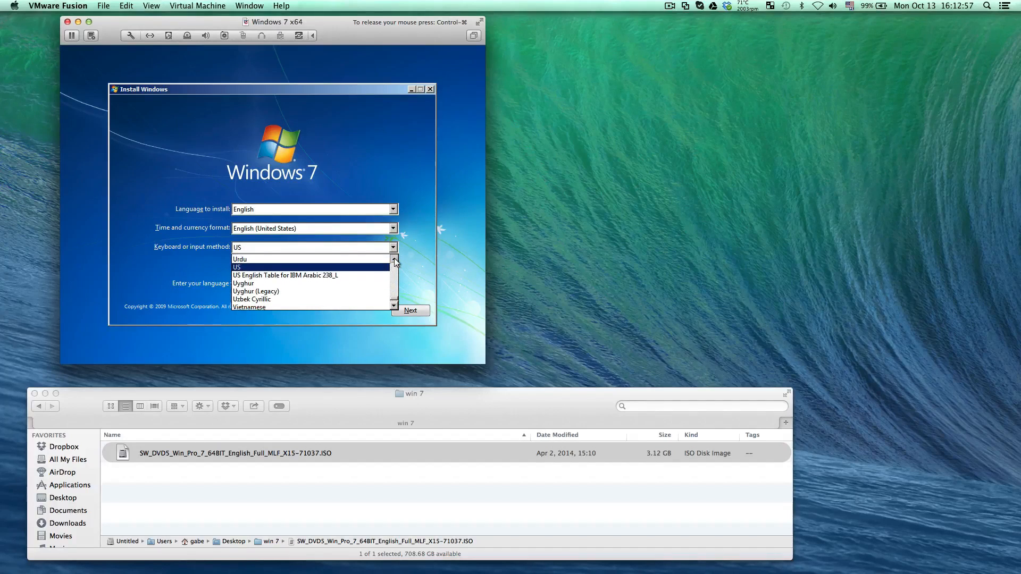
{"action": "scroll", "coordinate": [394, 257], "scroll_direction": "up", "scroll_amount": 3}
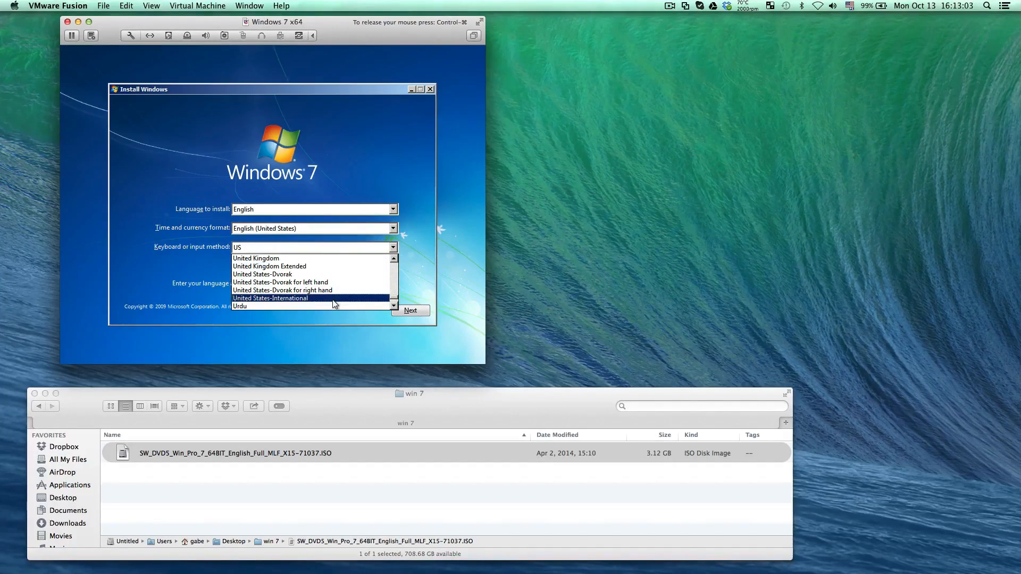
{"action": "left_click", "coordinate": [333, 300]}
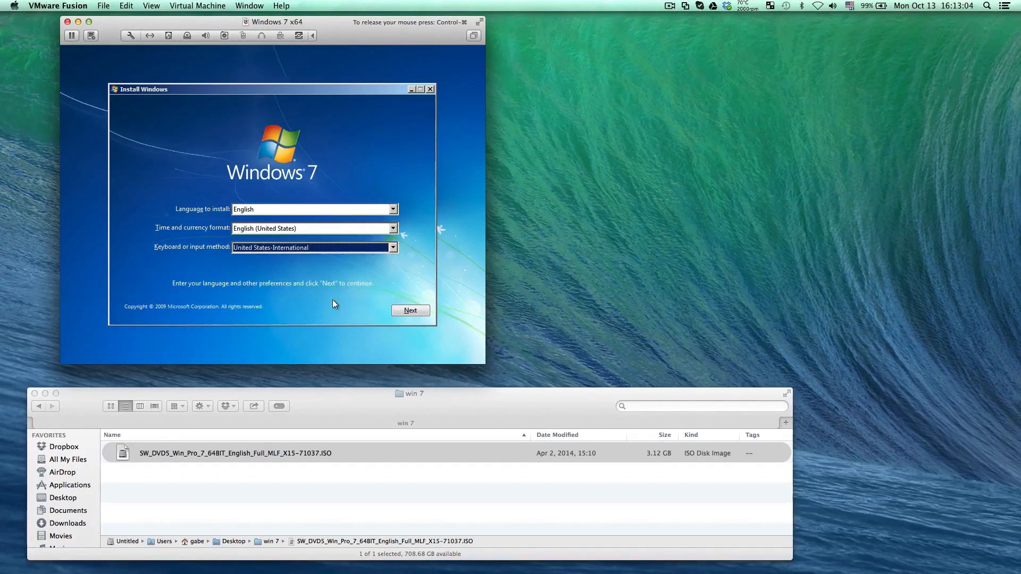
{"action": "left_click", "coordinate": [409, 312]}
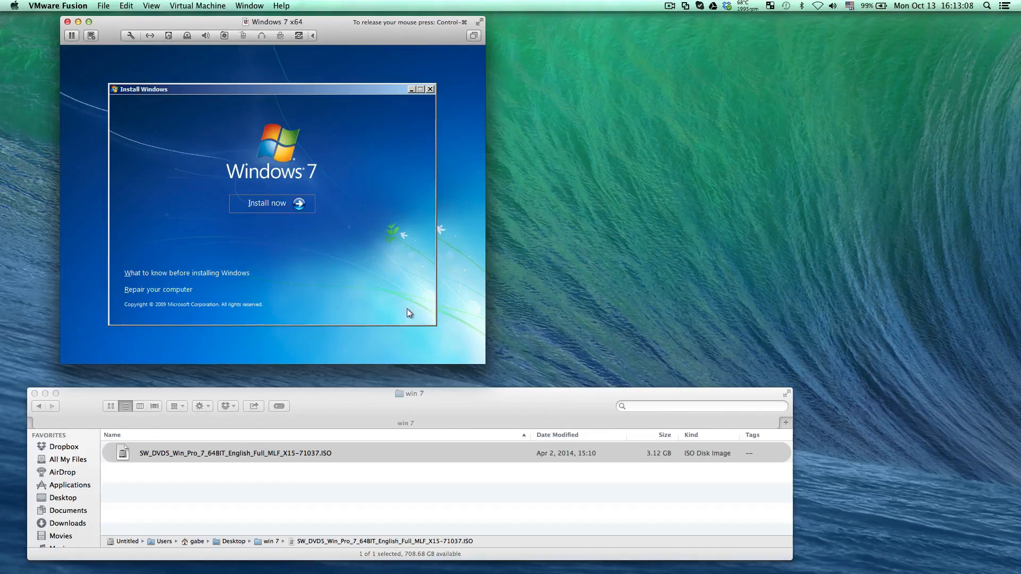
Accept the license terms and start a custom Windows 7 installation on Disk 0 Unallocated Space
{"action": "left_click", "coordinate": [268, 204]}
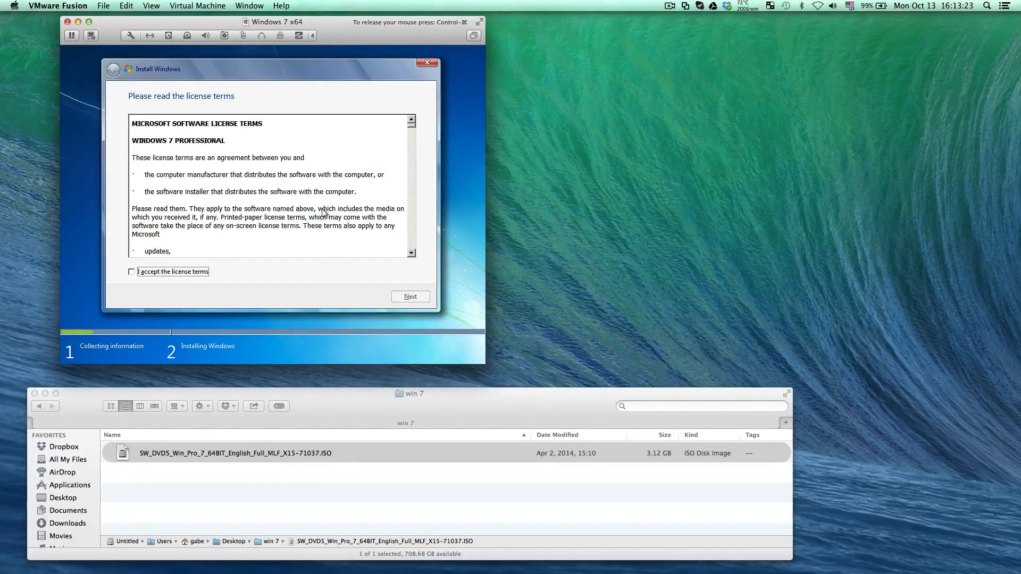
{"action": "left_click", "coordinate": [163, 272]}
{"action": "left_click", "coordinate": [411, 297]}
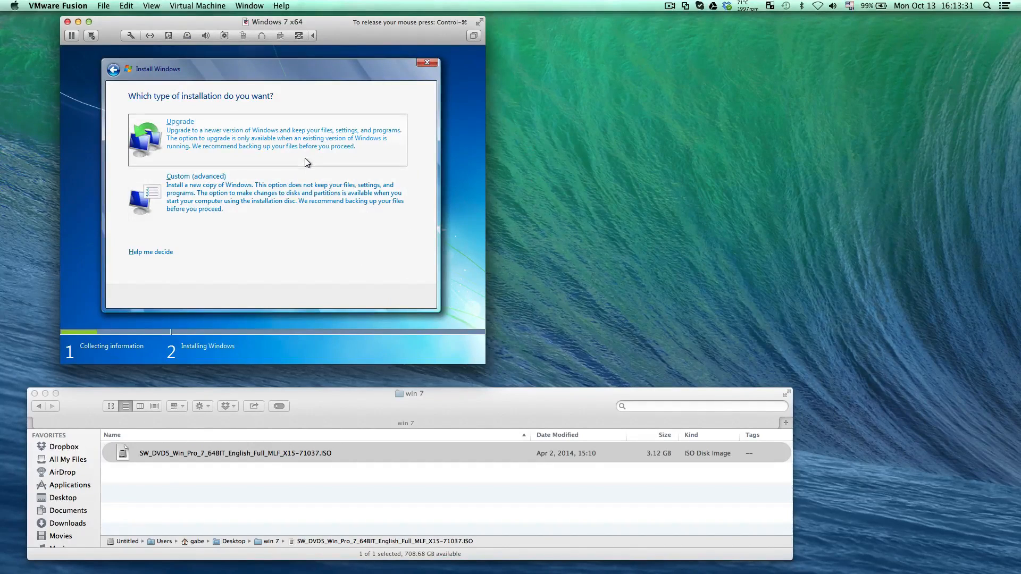
{"action": "left_click", "coordinate": [299, 194]}
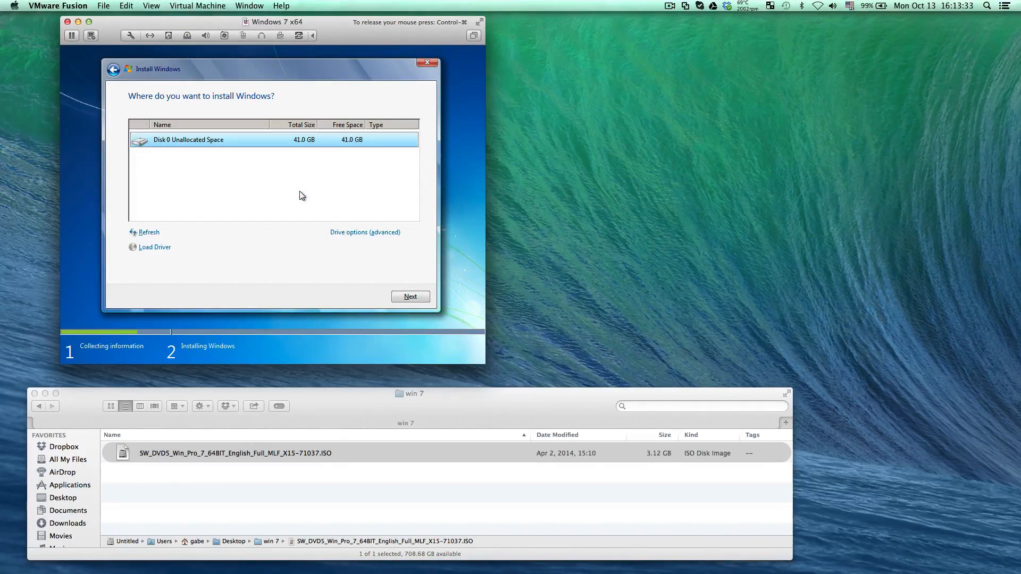
{"action": "left_click", "coordinate": [410, 297]}
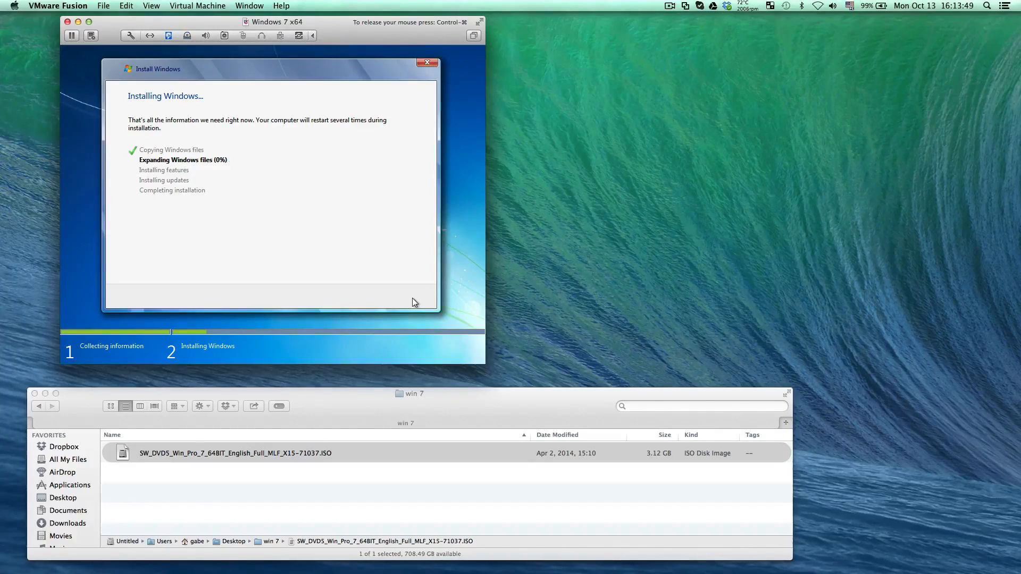
Open Activity Monitor on the Mac and examine the disk activity, CPU load and CPU history during the installation
{"action": "key", "text": "super+space"}
{"action": "type", "text": "moni"}
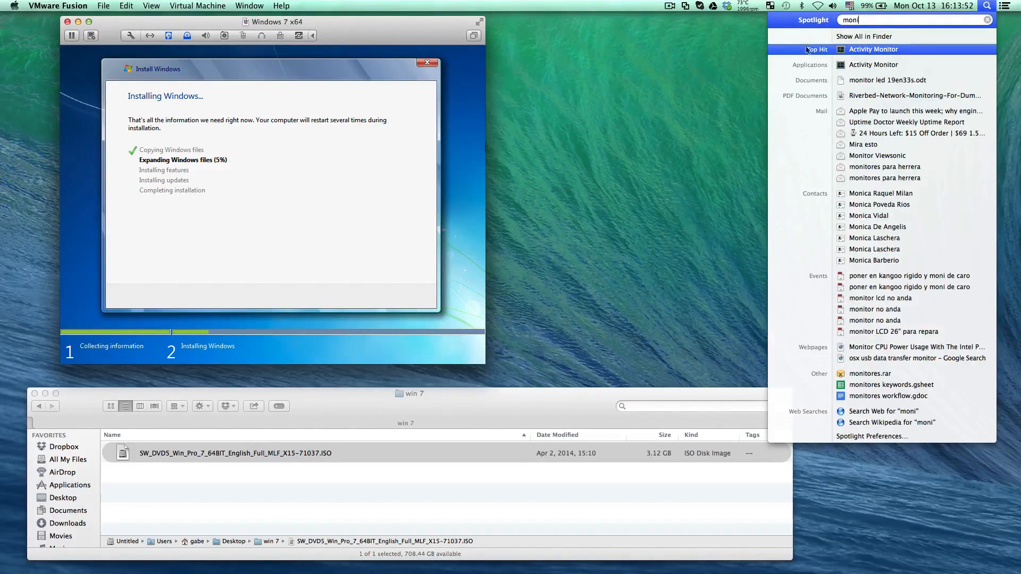
{"action": "left_click", "coordinate": [876, 53]}
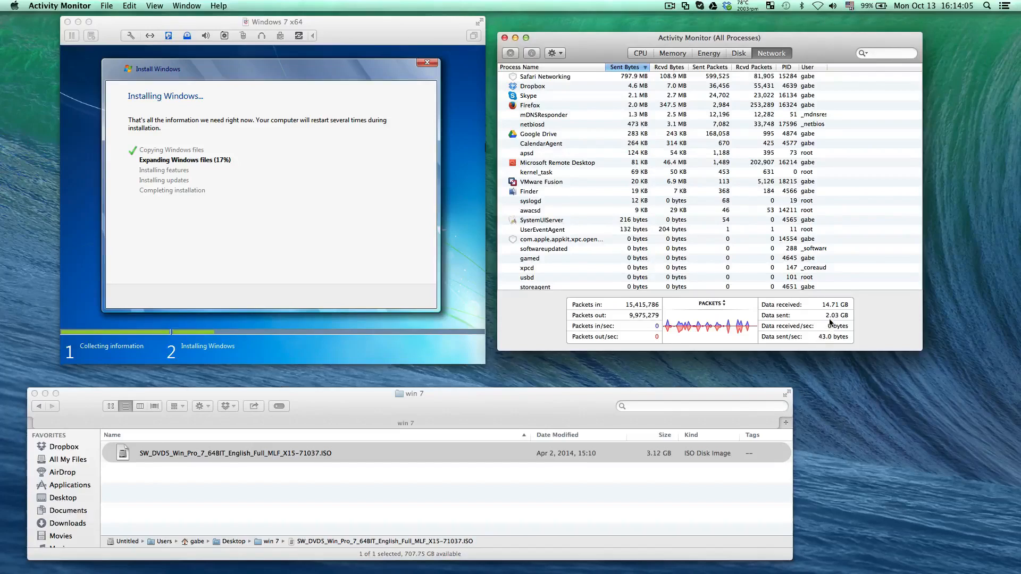
{"action": "left_click", "coordinate": [738, 53]}
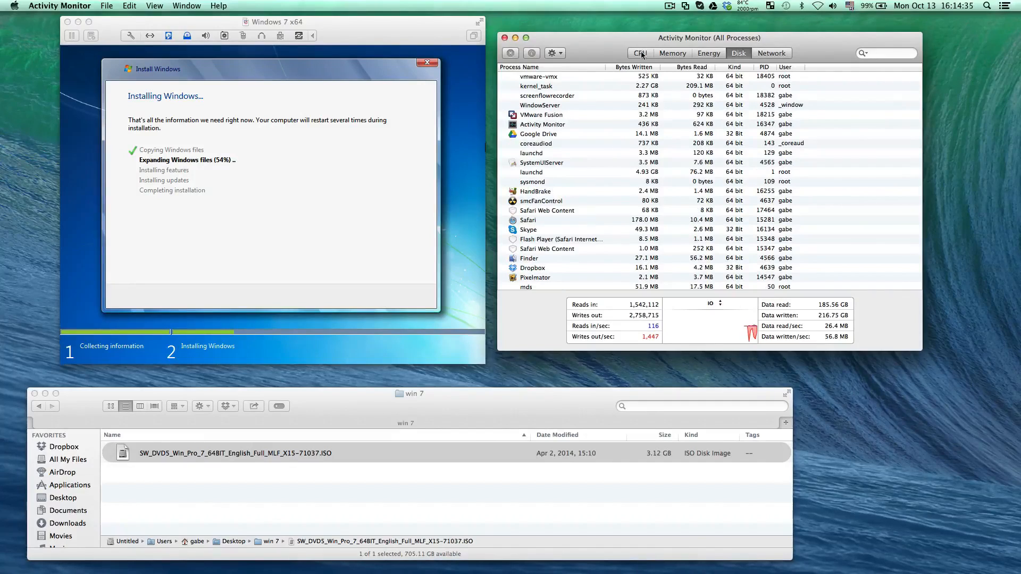
{"action": "left_click", "coordinate": [640, 53]}
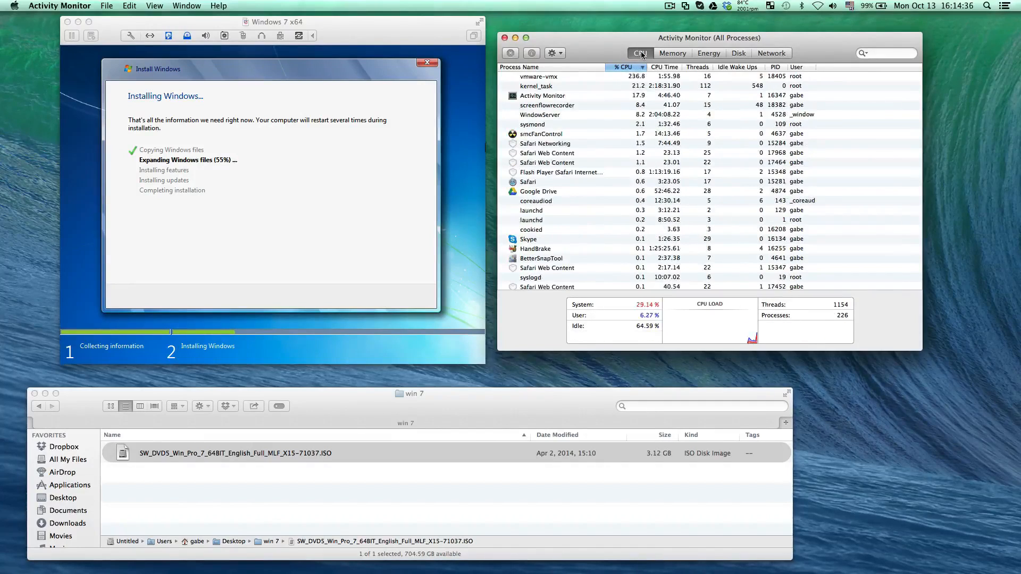
{"action": "double_click", "coordinate": [714, 334]}
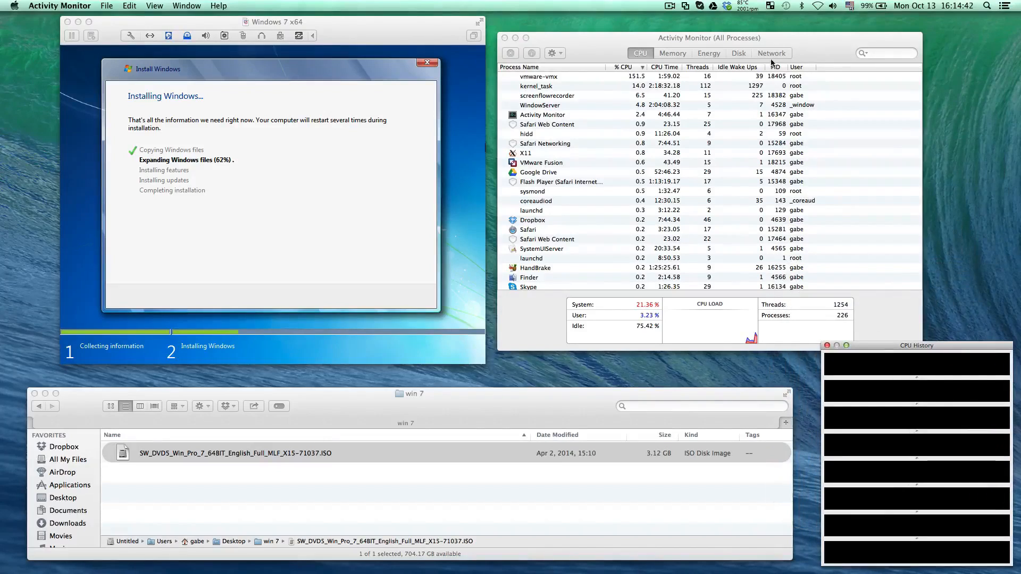
{"action": "left_click", "coordinate": [738, 53]}
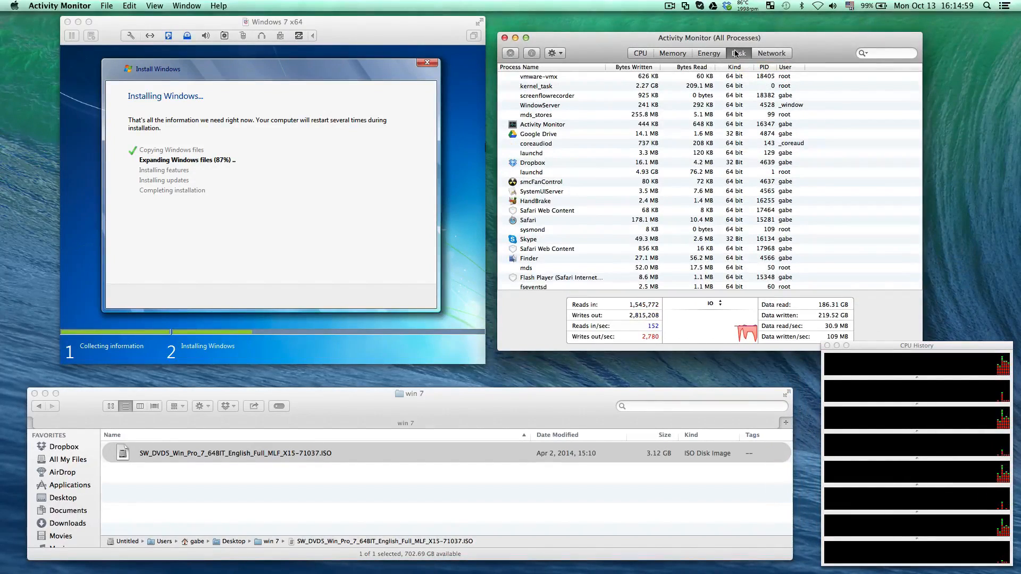
{"action": "left_click", "coordinate": [360, 402]}
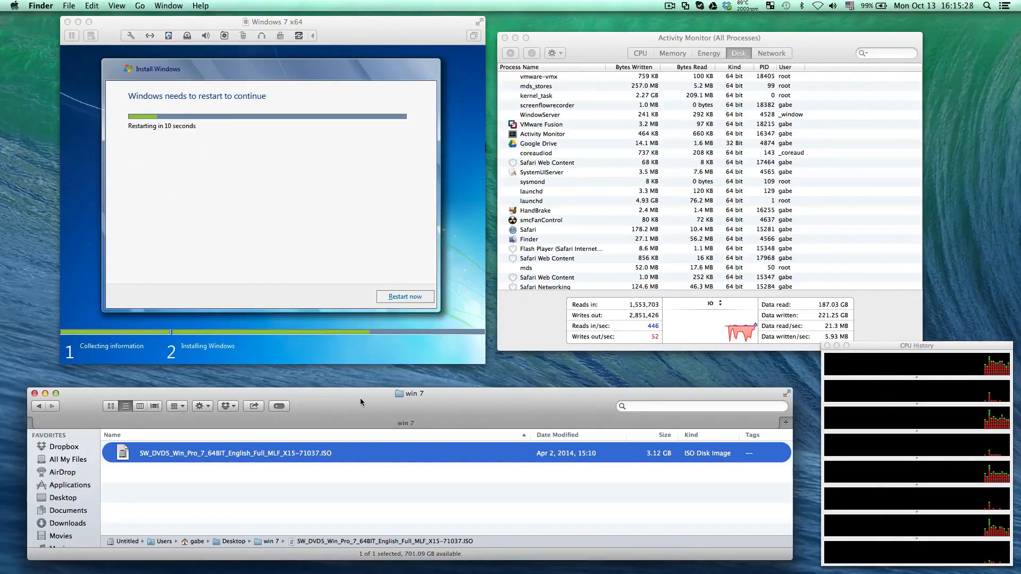
Restart the virtual machine to continue the Windows installation, and return the pointer to the Mac
{"action": "left_click", "coordinate": [400, 296]}
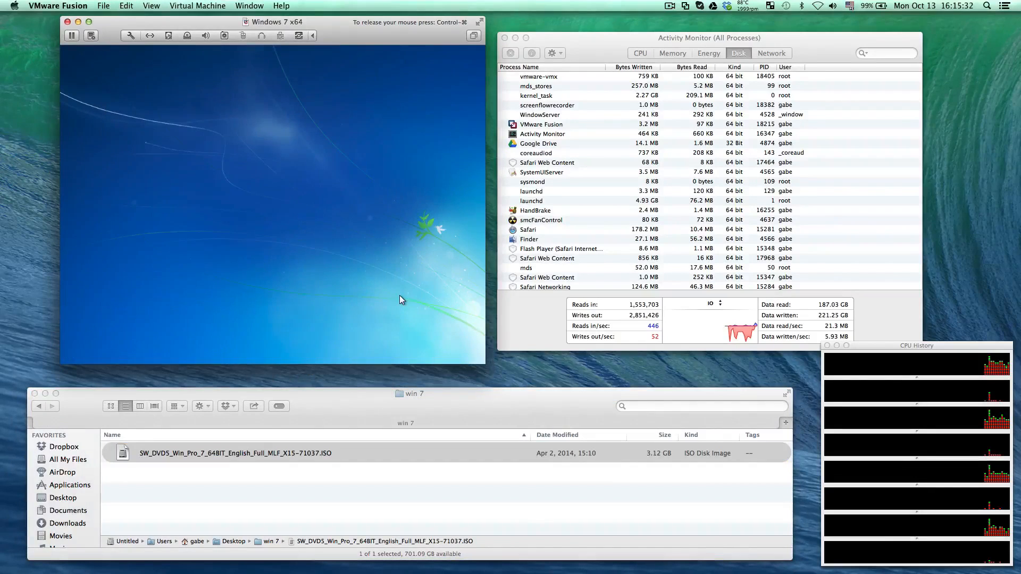
{"action": "key", "text": "ctrl+super"}
{"action": "left_click", "coordinate": [502, 392]}
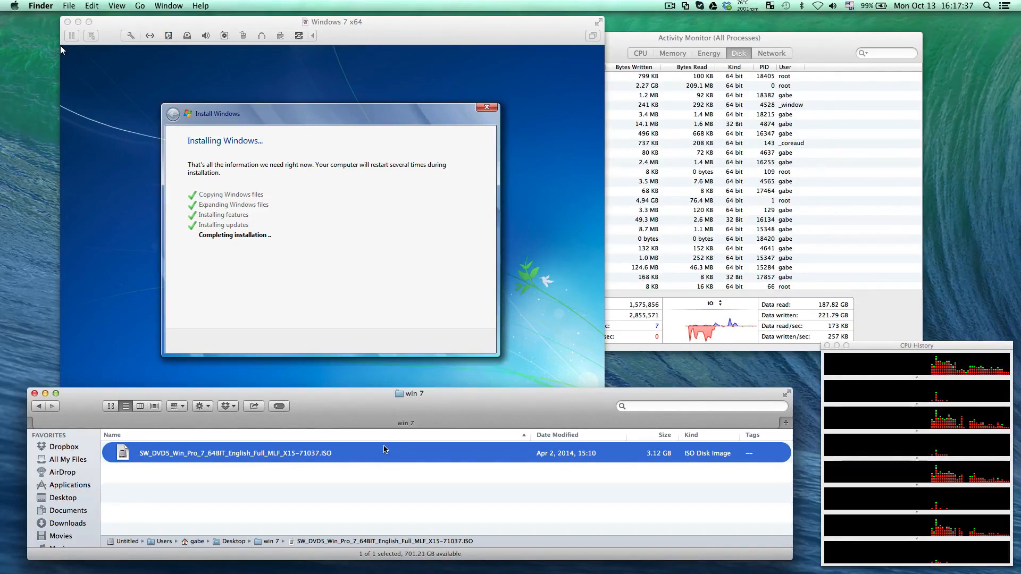
{"action": "left_click", "coordinate": [668, 6]}
{"action": "left_click", "coordinate": [652, 5]}
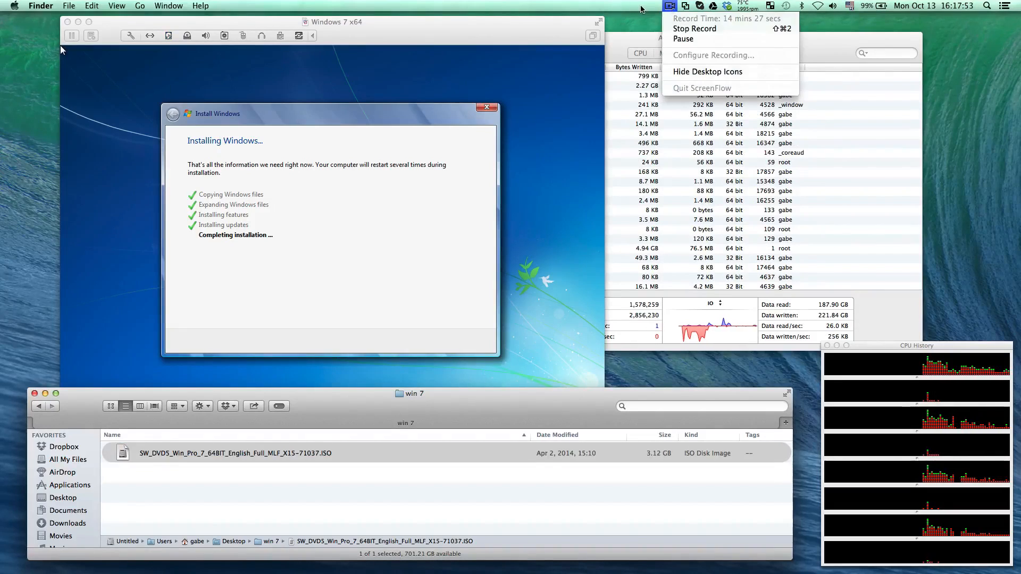
{"action": "left_click", "coordinate": [251, 558]}
{"action": "left_click_drag", "start_coordinate": [511, 15], "coordinate": [1020, 22]}
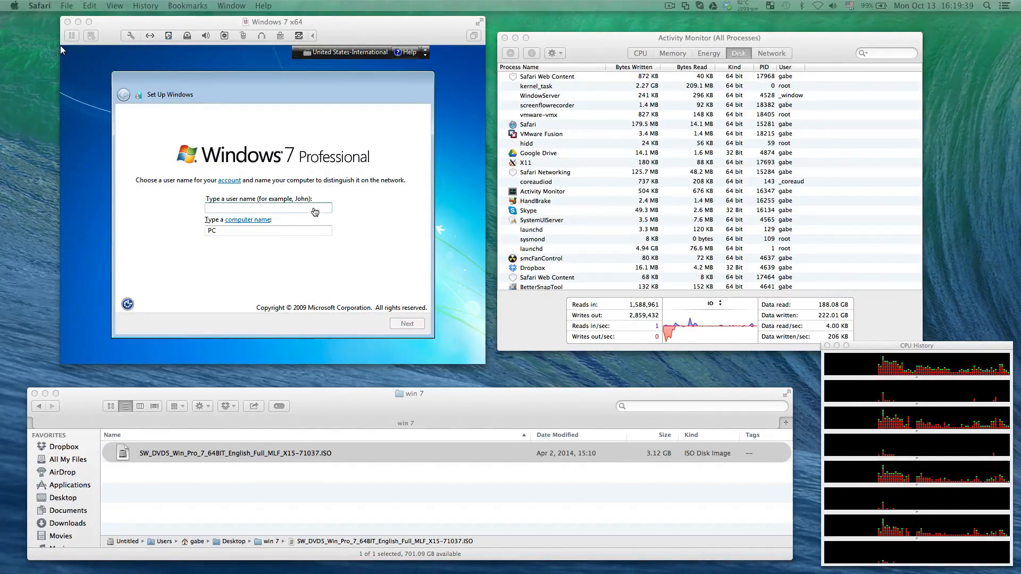
Enter the account user name in Windows setup, keep the suggested computer name, and continue without an account password
{"action": "left_click", "coordinate": [59, 45]}
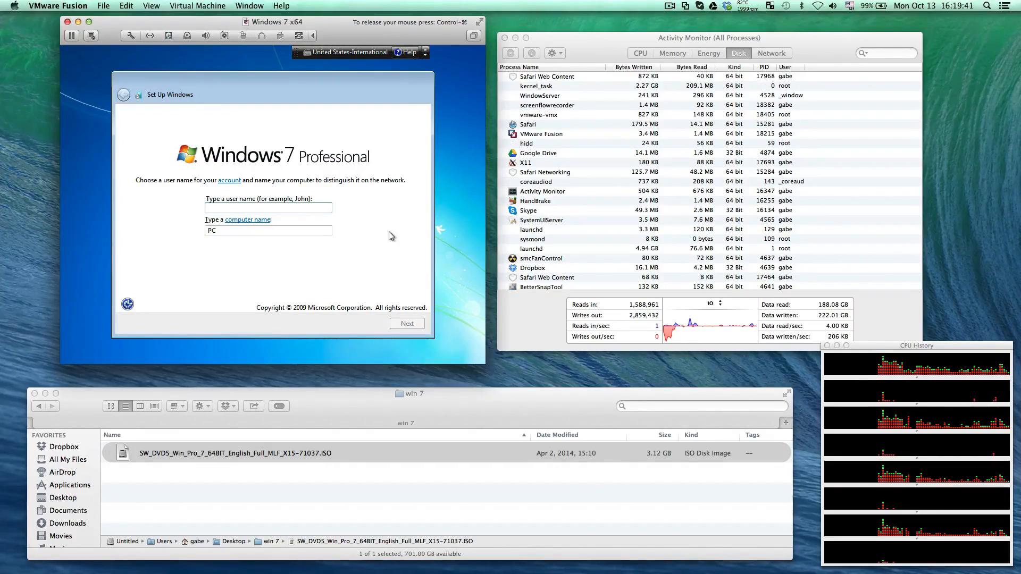
{"action": "type", "text": "gabriel"}
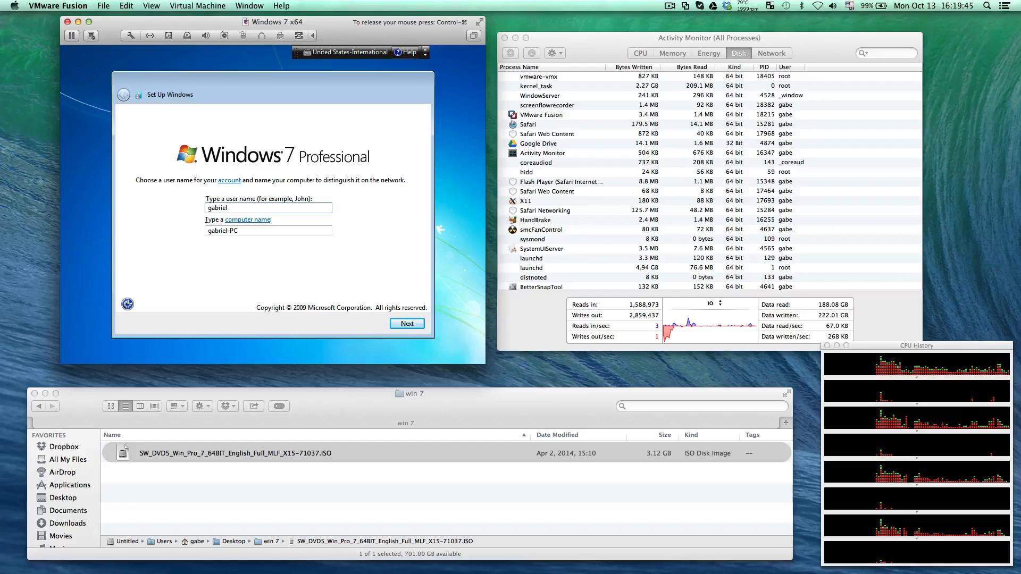
{"action": "key", "text": "Return"}
{"action": "key", "text": "Return"}
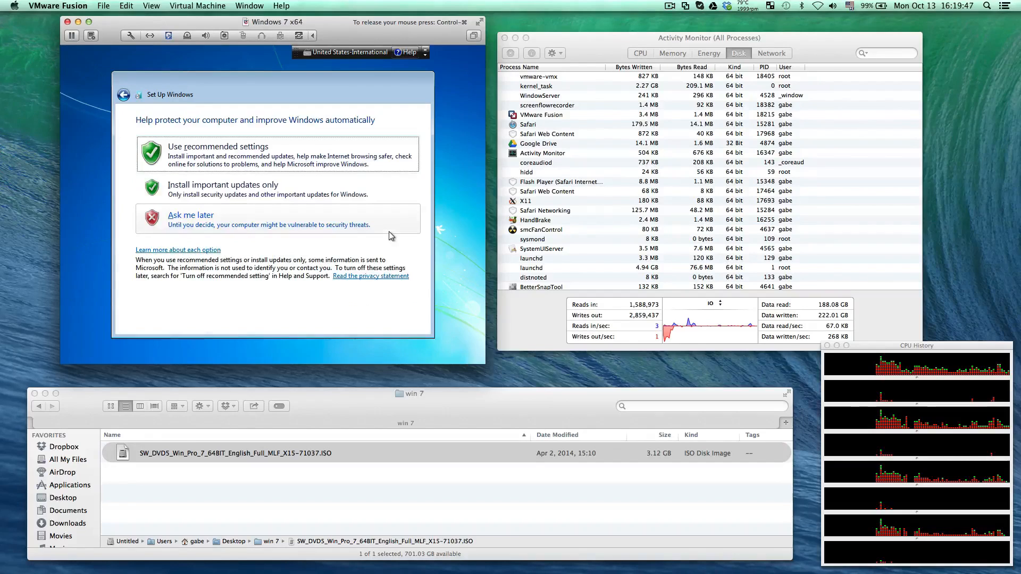
Finish Windows setup with the recommended update settings, the (UTC-03:00) Buenos Aires time zone, and the Public network location
{"action": "left_click", "coordinate": [264, 155]}
{"action": "left_click", "coordinate": [263, 155]}
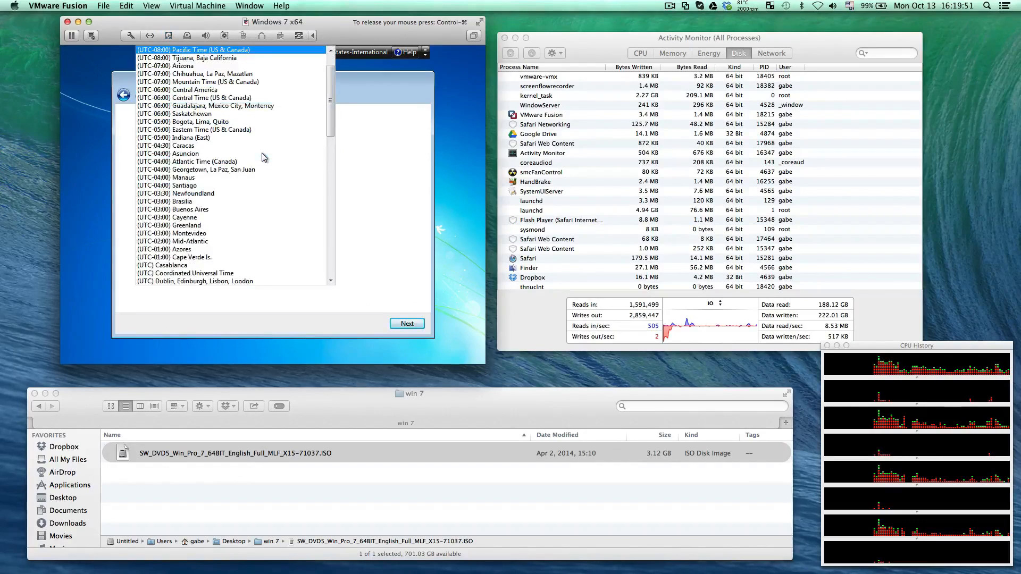
{"action": "left_click", "coordinate": [246, 210]}
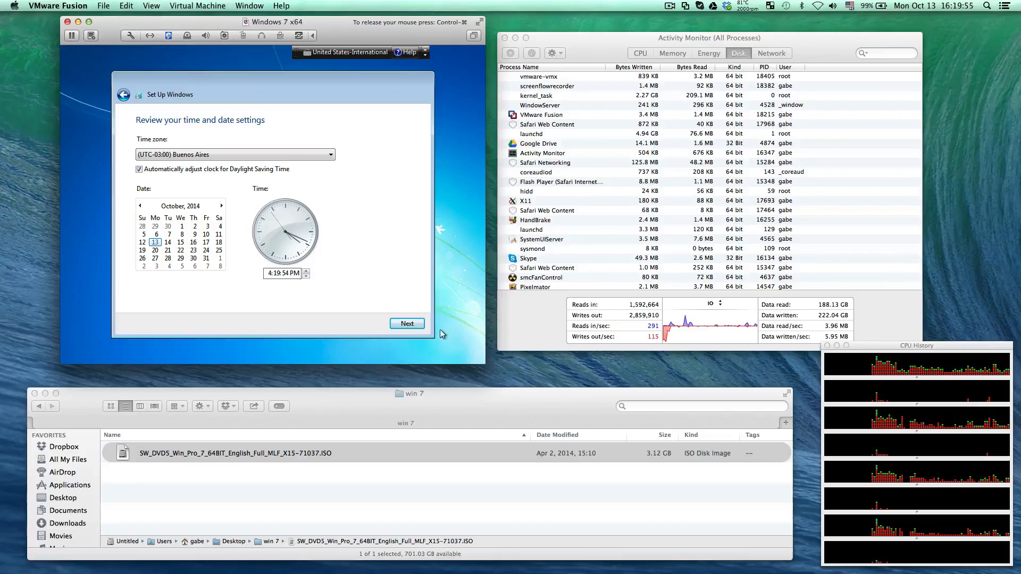
{"action": "left_click", "coordinate": [407, 324]}
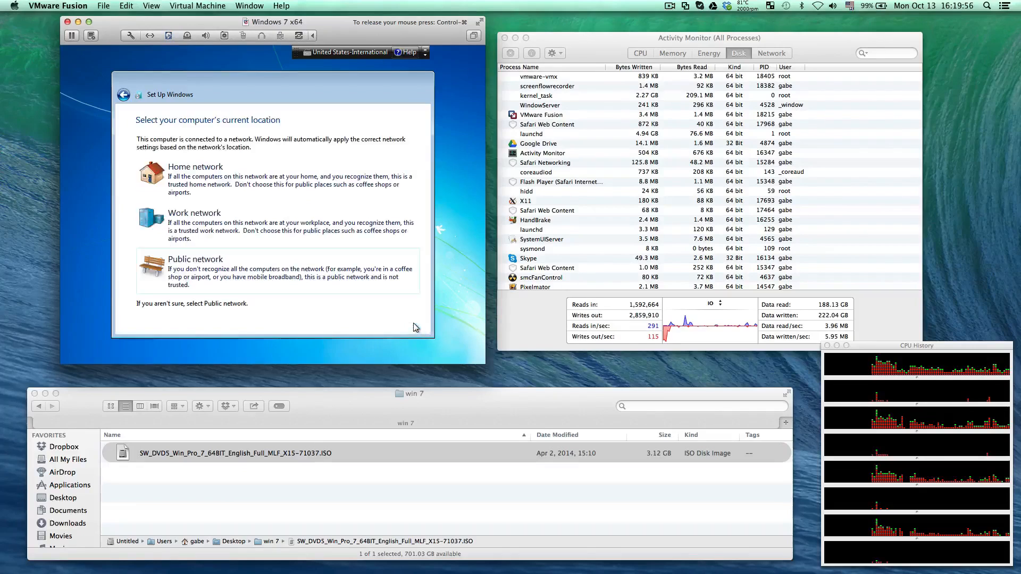
{"action": "left_click", "coordinate": [362, 286]}
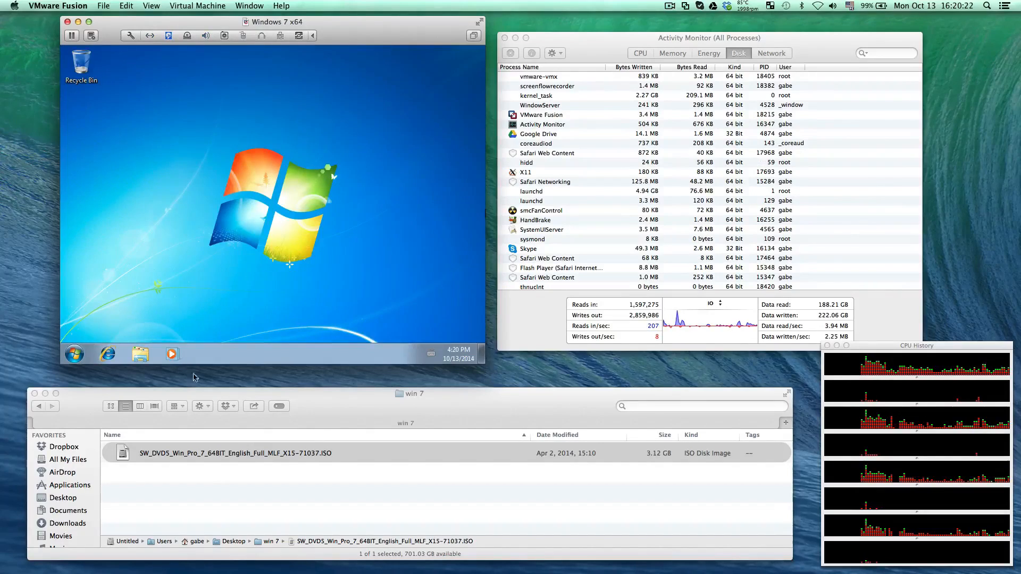
Open Internet Explorer in Windows 7 and customize the taskbar notification area to show all icons
{"action": "left_click", "coordinate": [197, 359]}
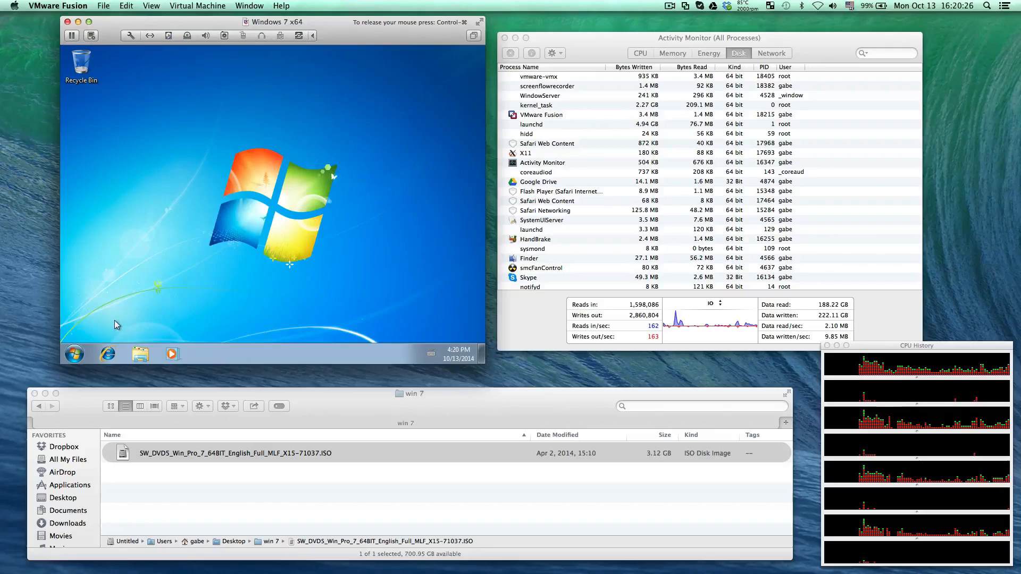
{"action": "left_click", "coordinate": [106, 354]}
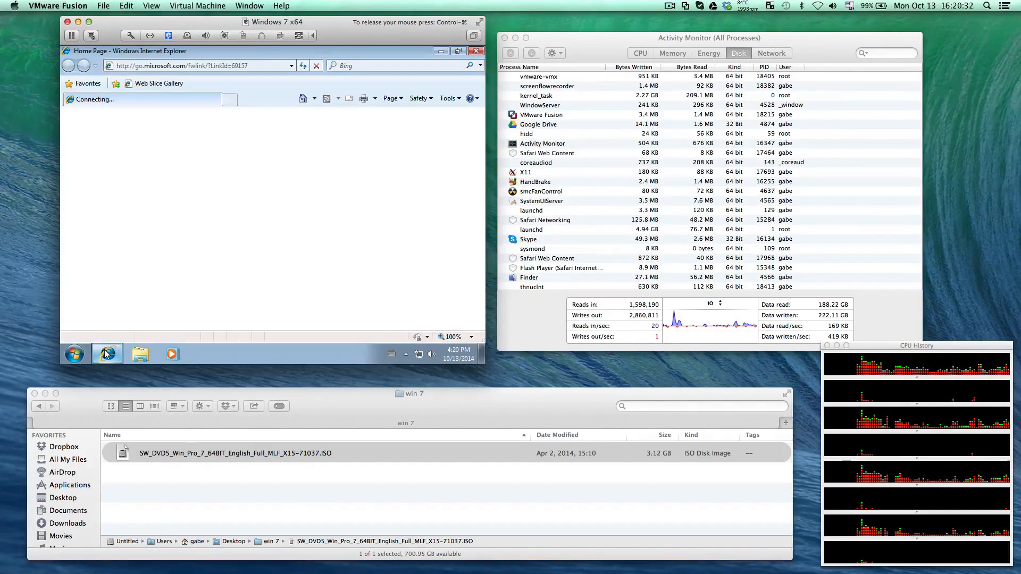
{"action": "left_click", "coordinate": [406, 354]}
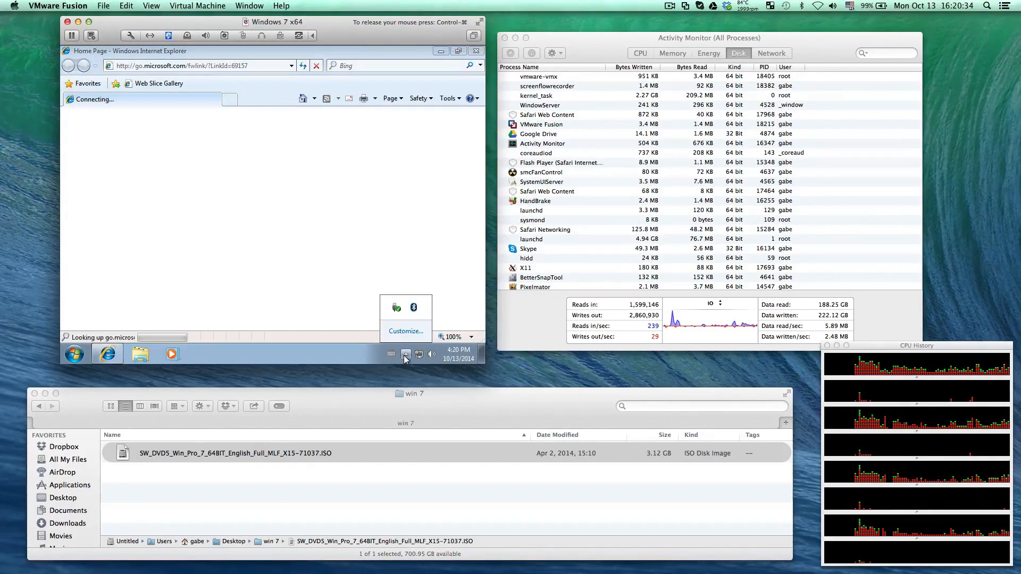
{"action": "left_click", "coordinate": [409, 331]}
{"action": "left_click", "coordinate": [239, 307]}
{"action": "left_click", "coordinate": [364, 330]}
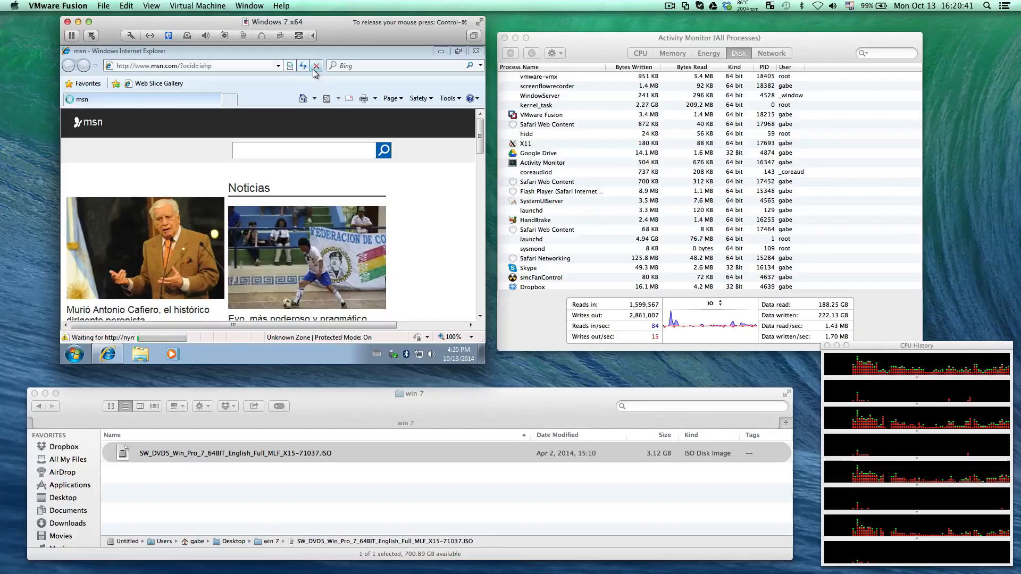
Load ninite.com in Internet Explorer, closing the extra browser upgrade tab, and minimize the browser window
{"action": "left_click", "coordinate": [266, 66]}
{"action": "type", "text": "ninit"}
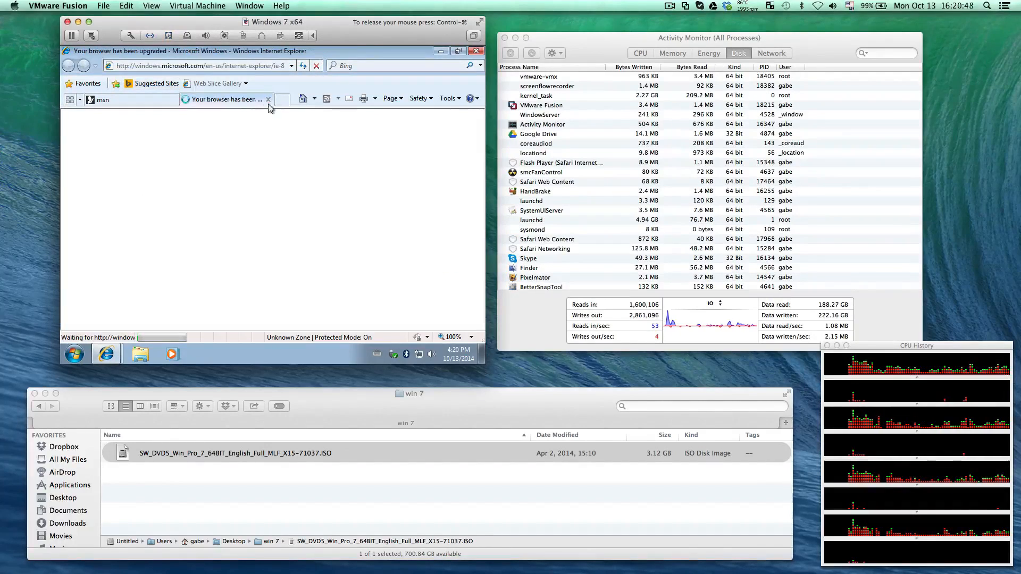
{"action": "left_click", "coordinate": [268, 100]}
{"action": "left_click", "coordinate": [247, 65]}
{"action": "type", "text": "ninite.com/"}
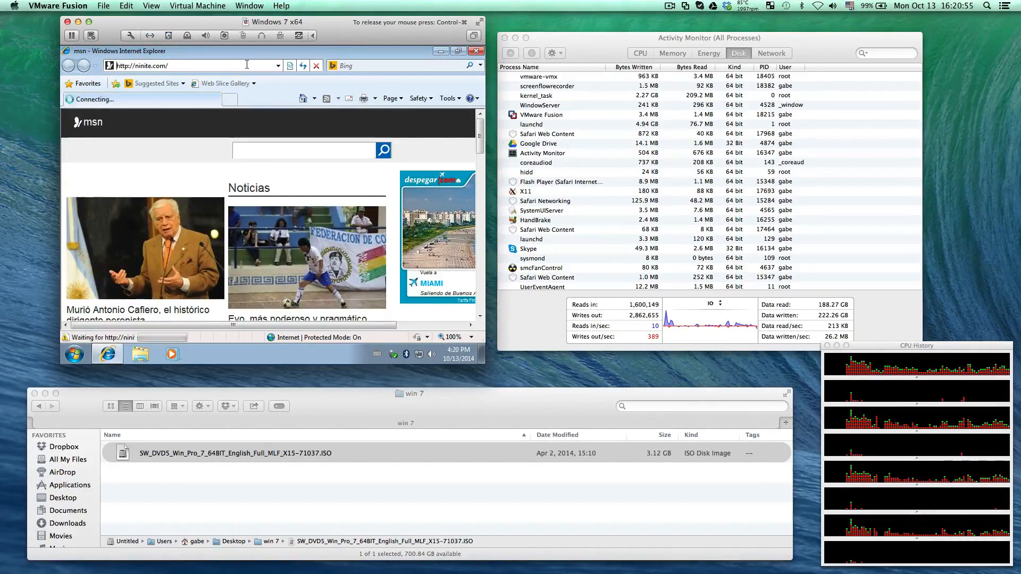
{"action": "key", "text": "Return"}
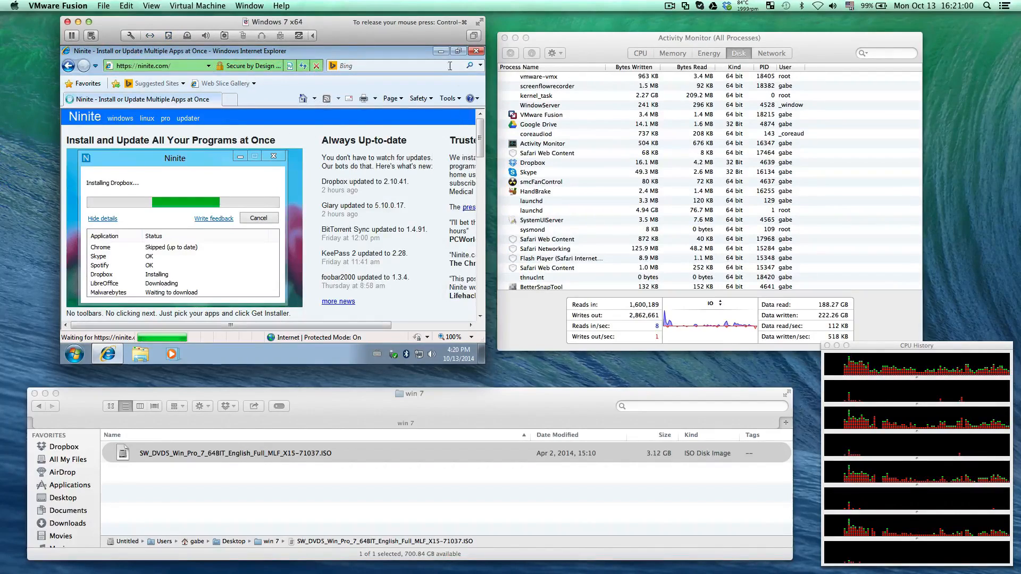
{"action": "left_click", "coordinate": [441, 52]}
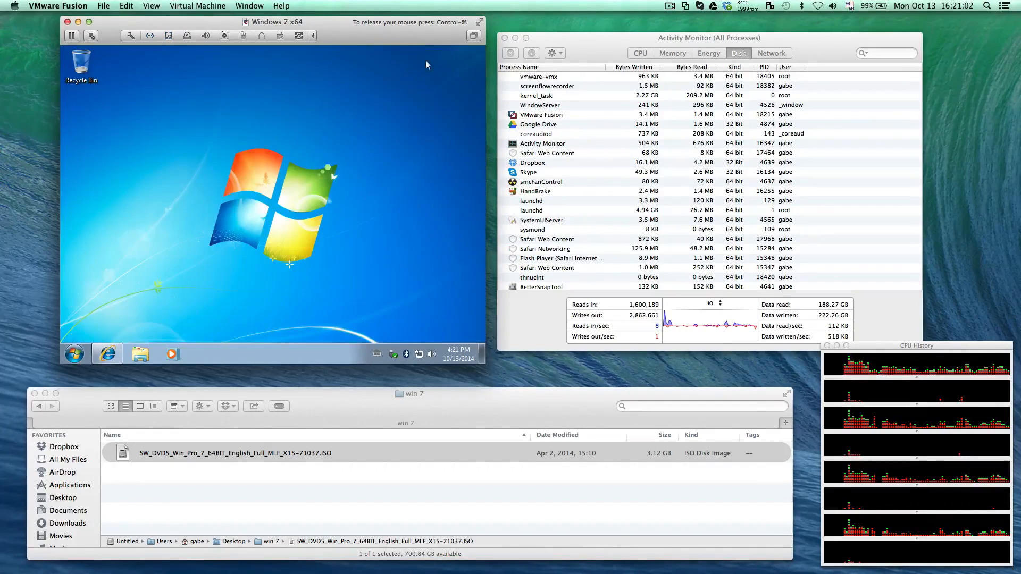
Set the Windows 7 screen resolution to 1280 × 1024, keep the new display settings, and close the resolution window
{"action": "right_click", "coordinate": [373, 86]}
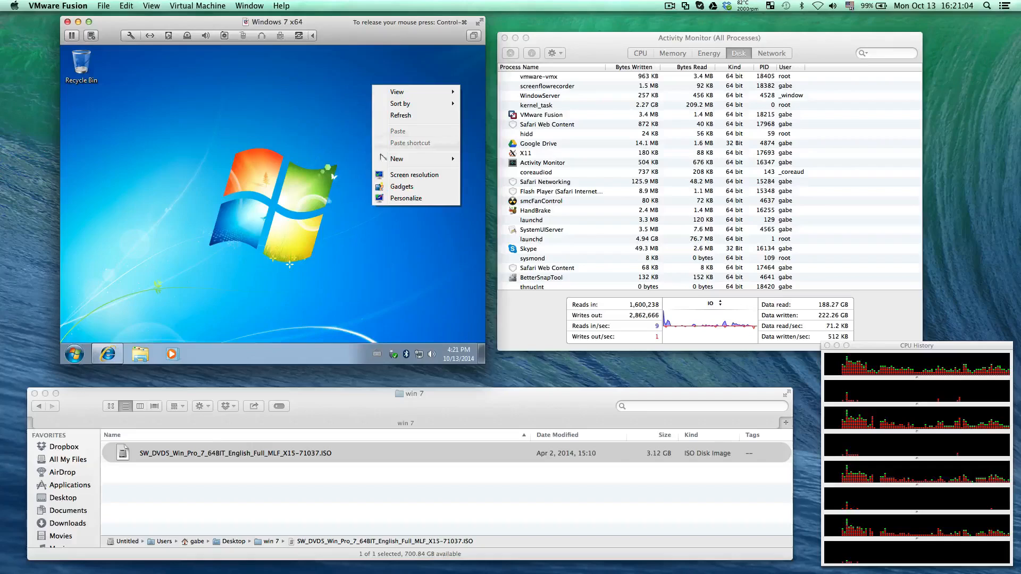
{"action": "left_click", "coordinate": [420, 175]}
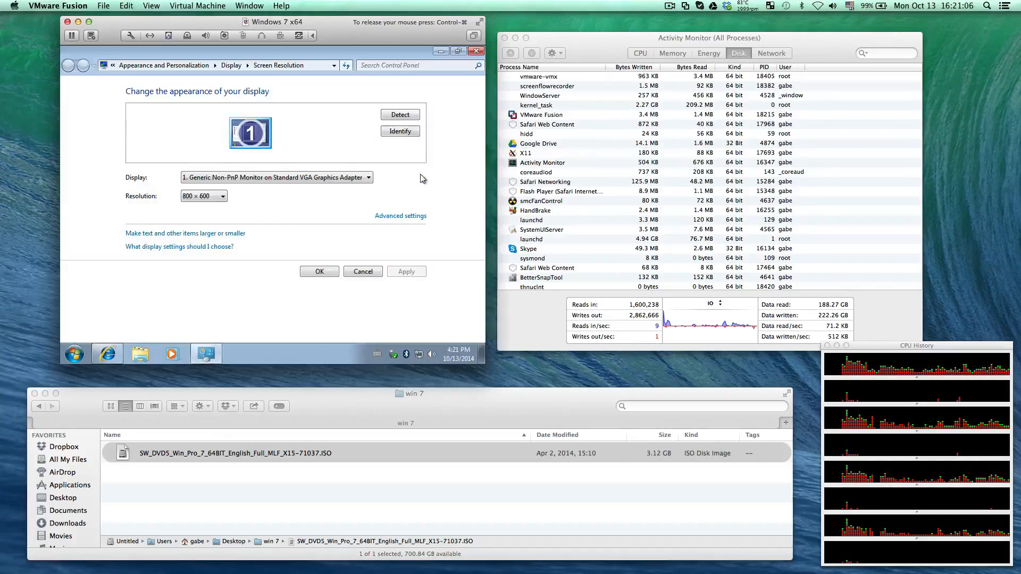
{"action": "left_click", "coordinate": [208, 198]}
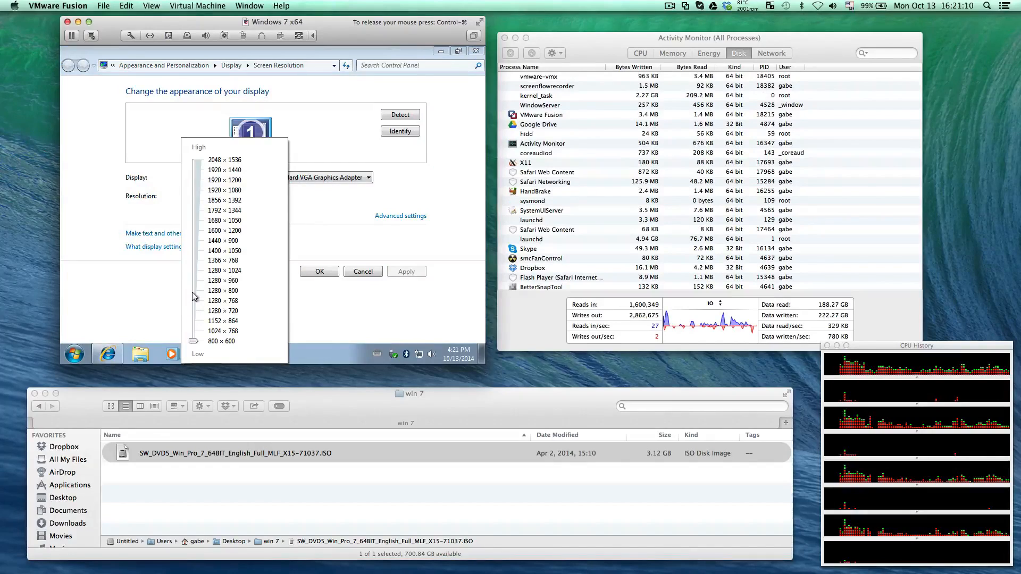
{"action": "left_click", "coordinate": [196, 271]}
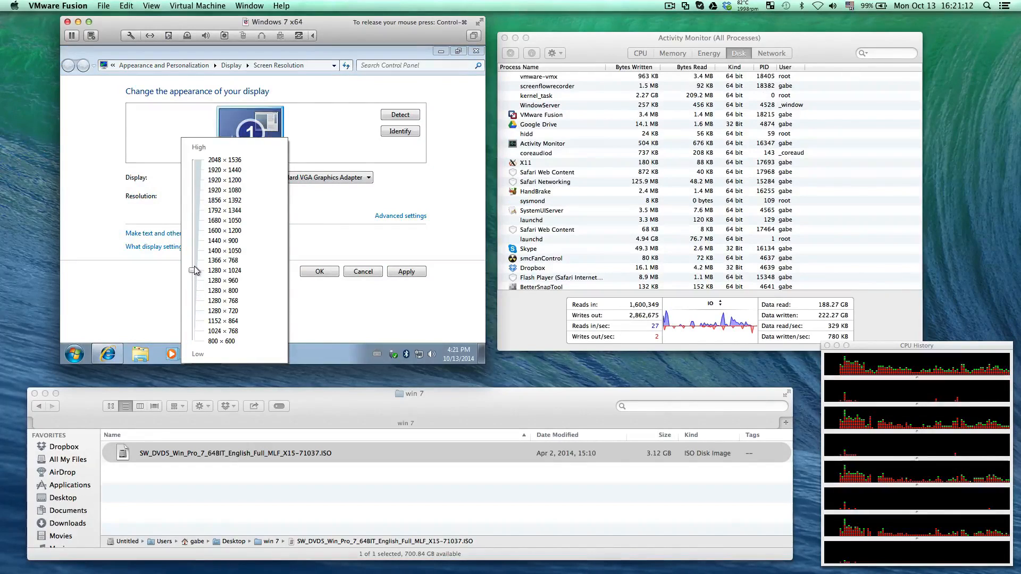
{"action": "left_click", "coordinate": [393, 300]}
{"action": "left_click", "coordinate": [409, 273]}
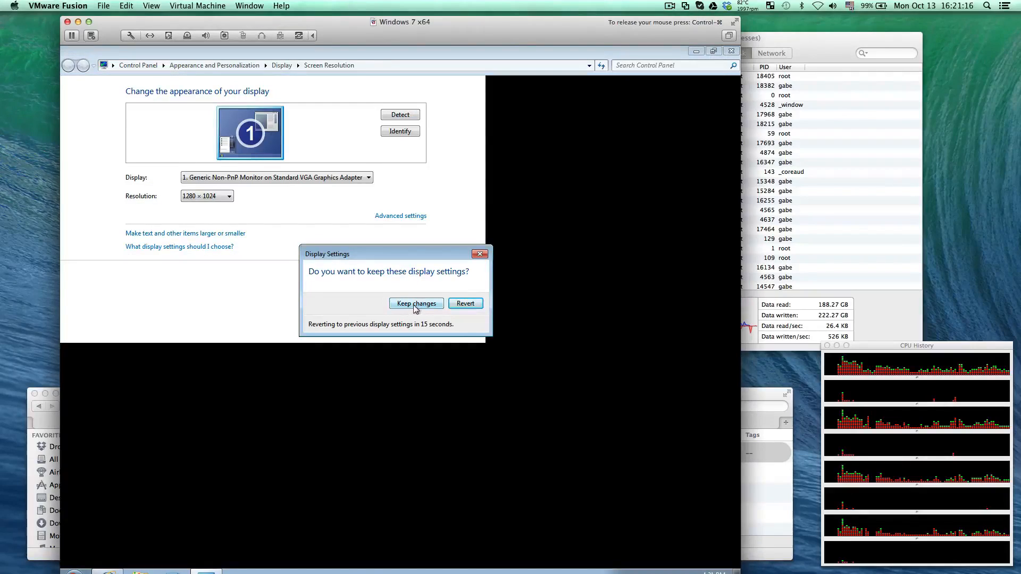
{"action": "left_click", "coordinate": [415, 306]}
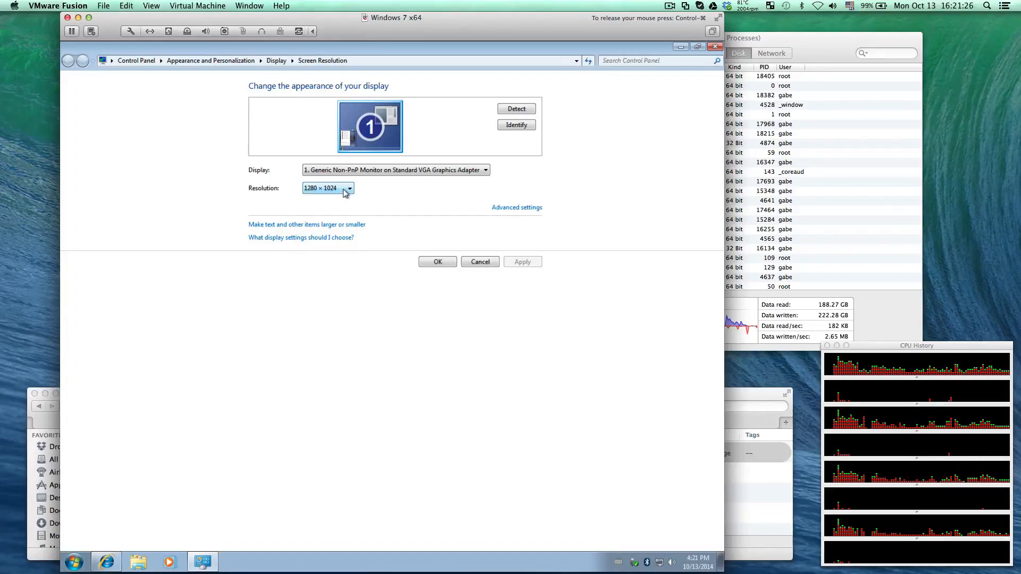
{"action": "left_click", "coordinate": [437, 262]}
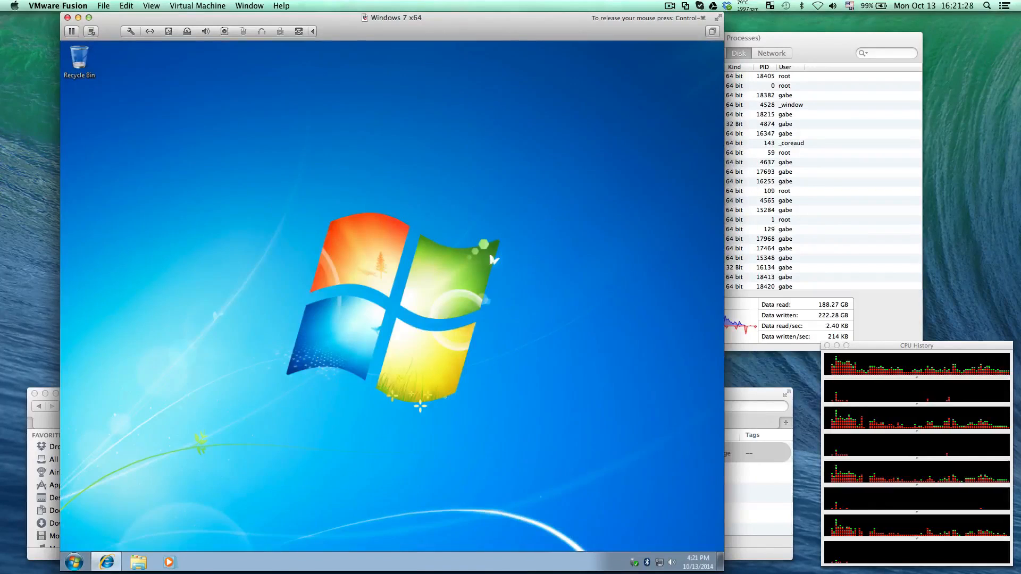
Restore the Ninite page in the browser and choose Chrome, Firefox, and VLC, leaving Skype unselected
{"action": "left_click", "coordinate": [106, 562]}
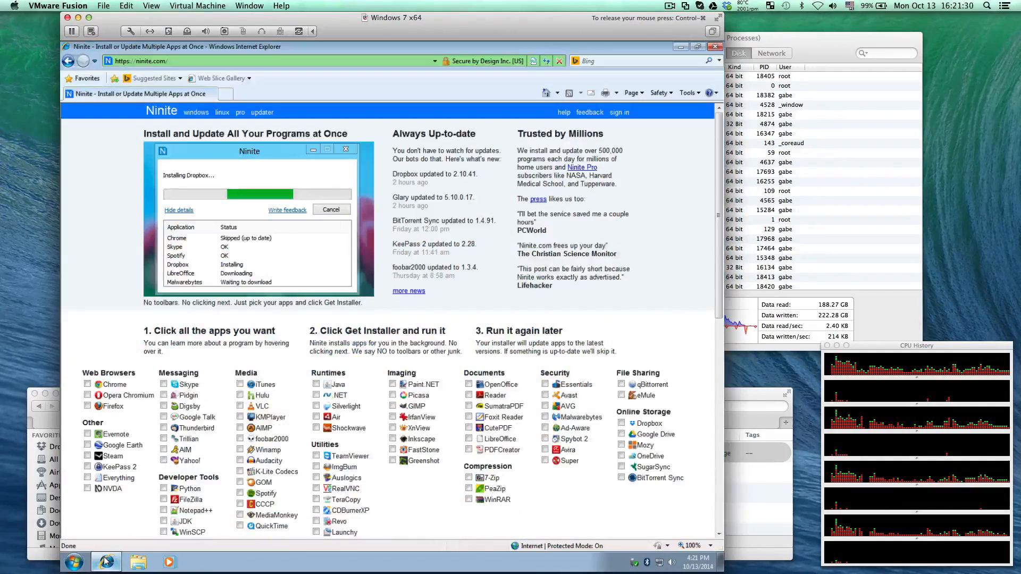
{"action": "scroll", "coordinate": [276, 425], "scroll_direction": "down", "scroll_amount": 2}
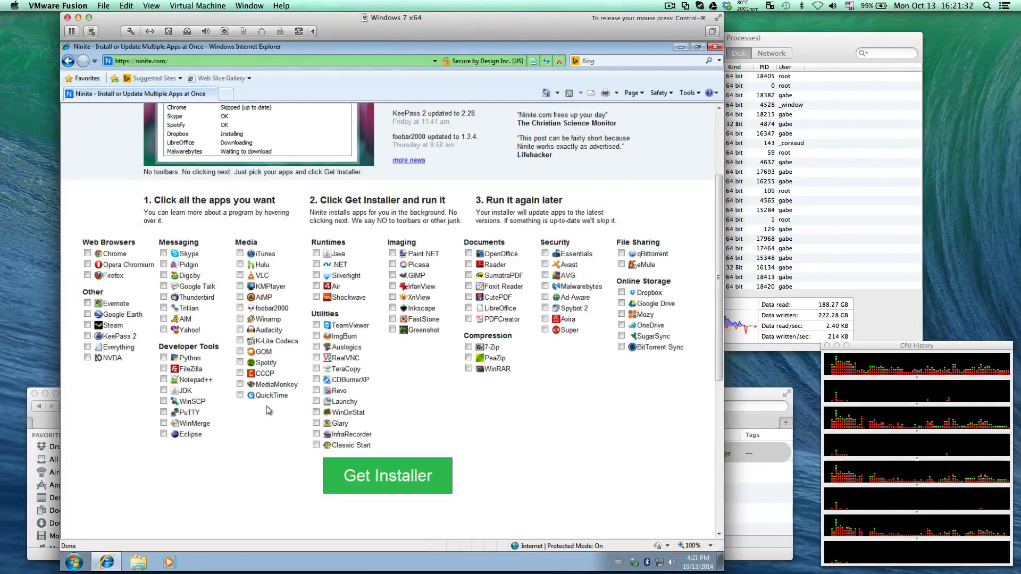
{"action": "left_click", "coordinate": [112, 254]}
{"action": "left_click", "coordinate": [117, 275]}
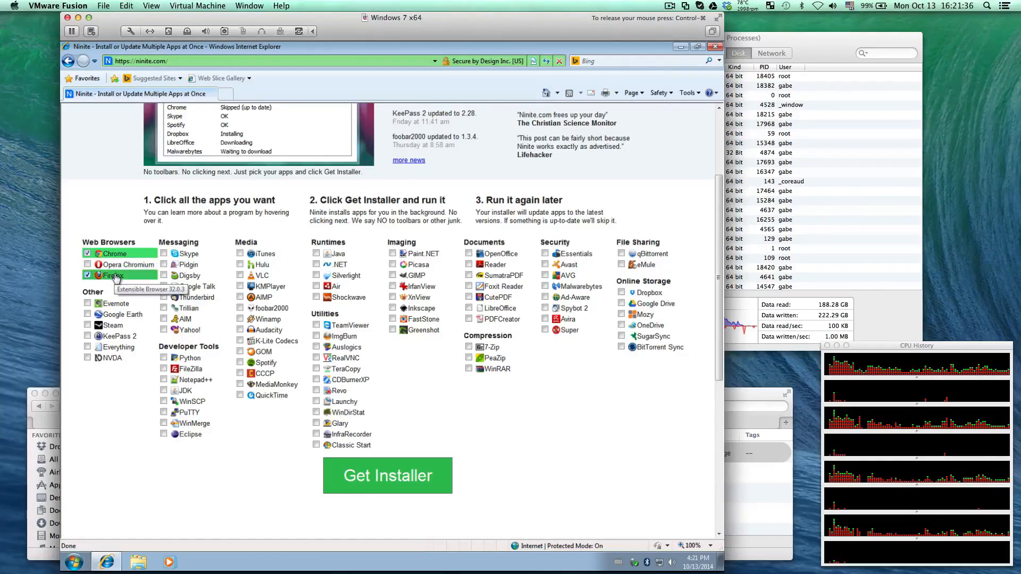
{"action": "left_click", "coordinate": [189, 256]}
{"action": "scroll", "coordinate": [222, 251], "scroll_direction": "up", "scroll_amount": 3}
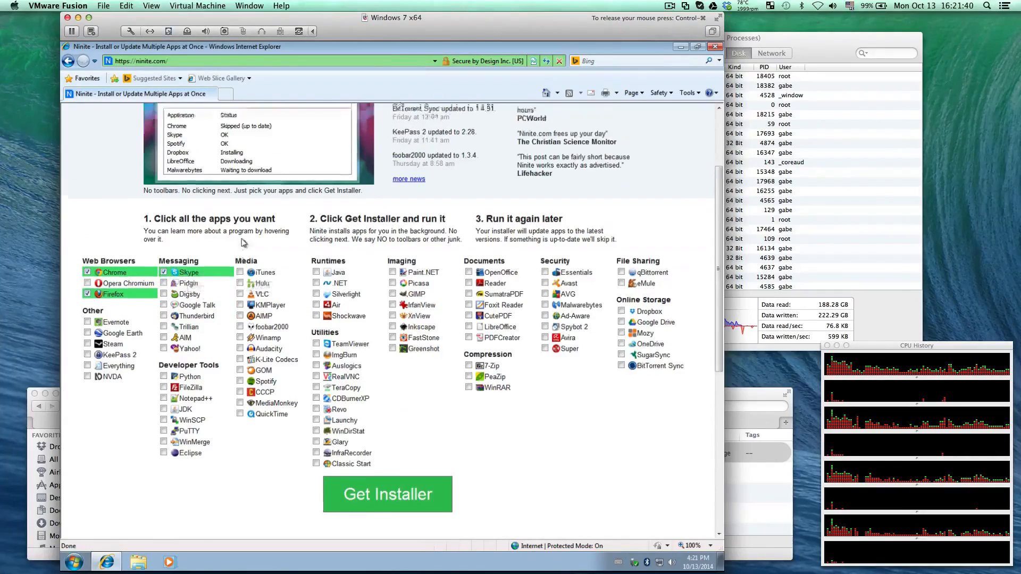
{"action": "scroll", "coordinate": [243, 242], "scroll_direction": "down", "scroll_amount": 10}
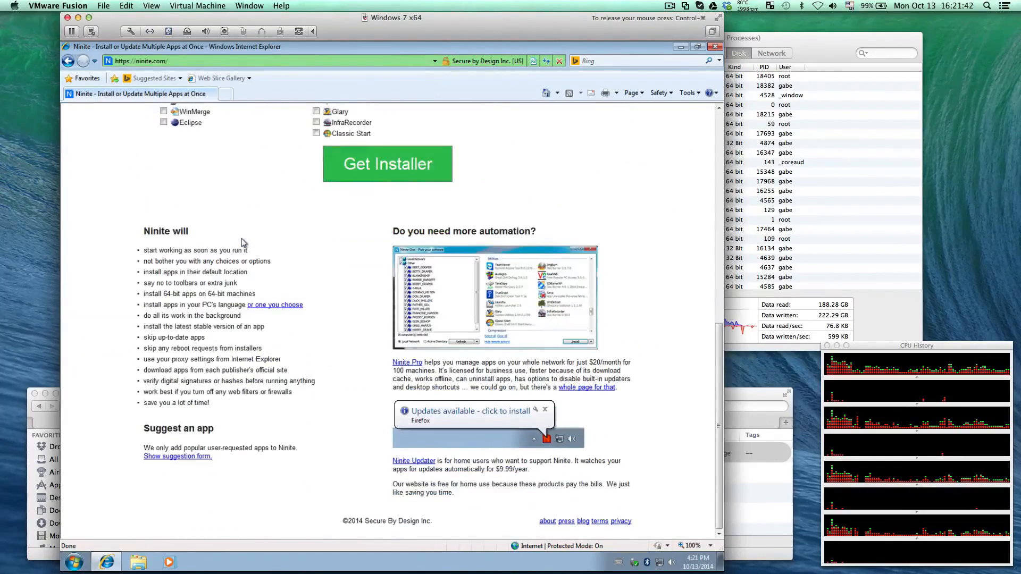
{"action": "scroll", "coordinate": [244, 242], "scroll_direction": "up", "scroll_amount": 9}
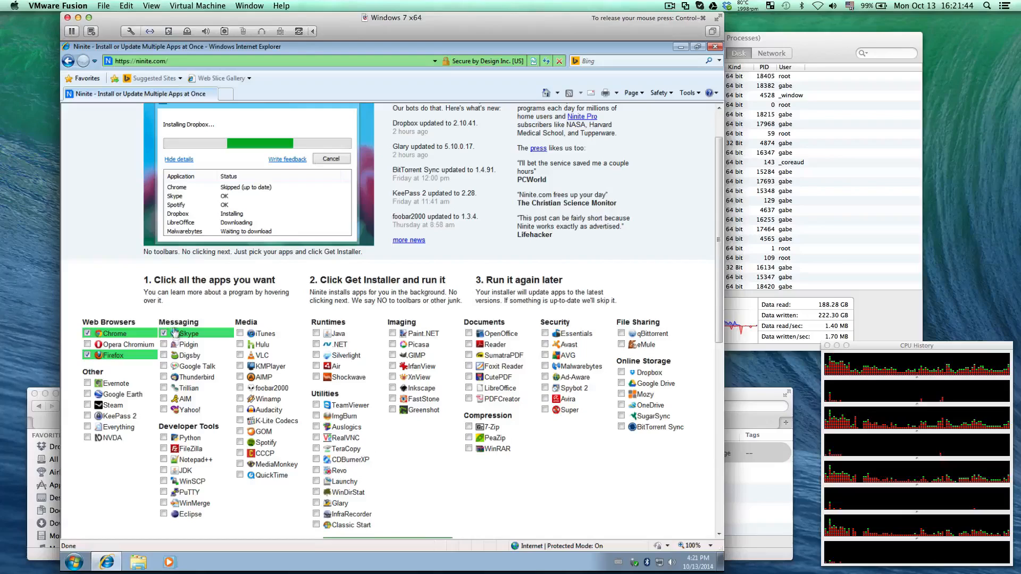
{"action": "left_click", "coordinate": [164, 333]}
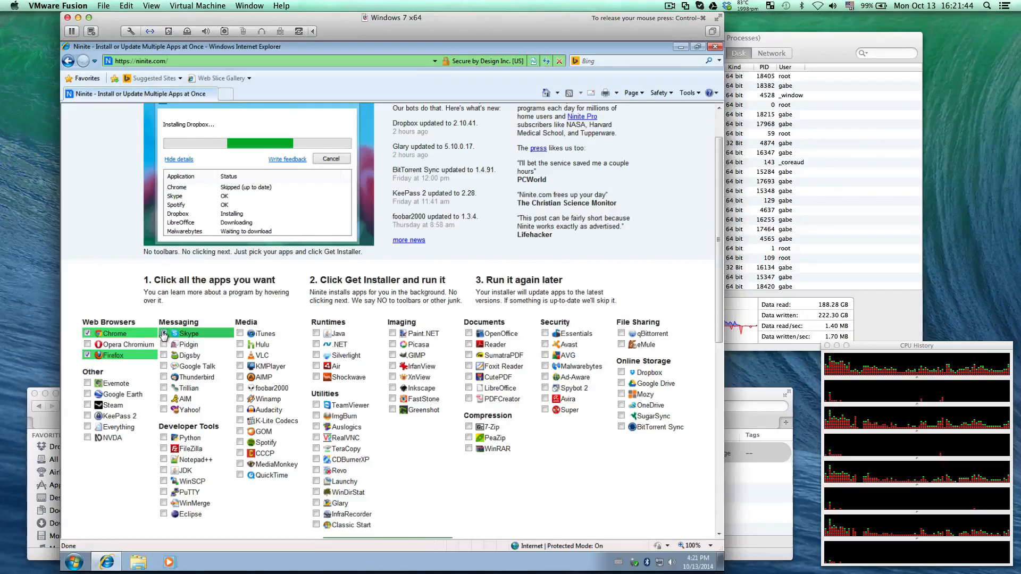
{"action": "left_click", "coordinate": [241, 355]}
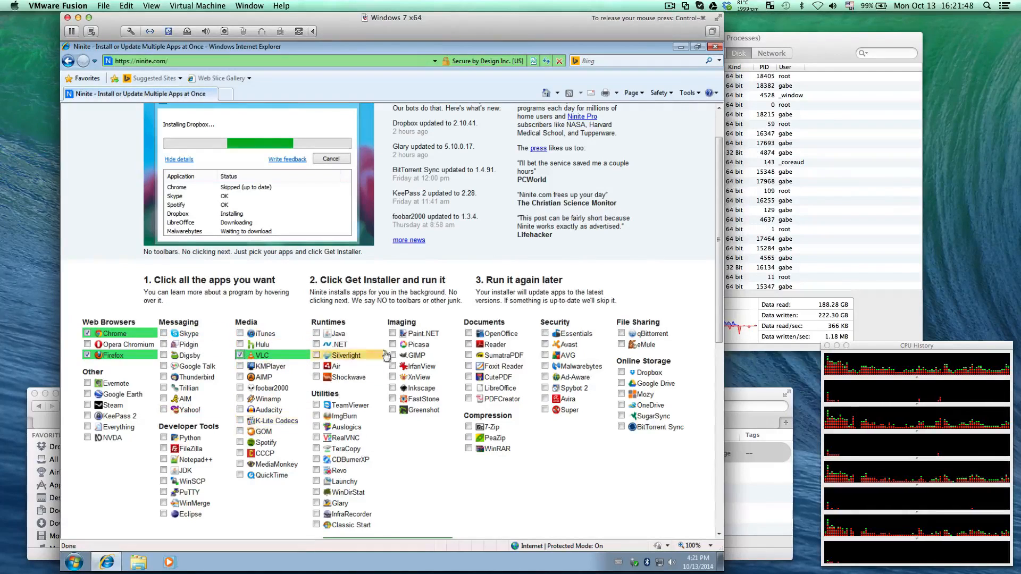
Add Reader, Essentials, WinRAR, and Paint.NET to the Ninite app selection
{"action": "left_click", "coordinate": [469, 345]}
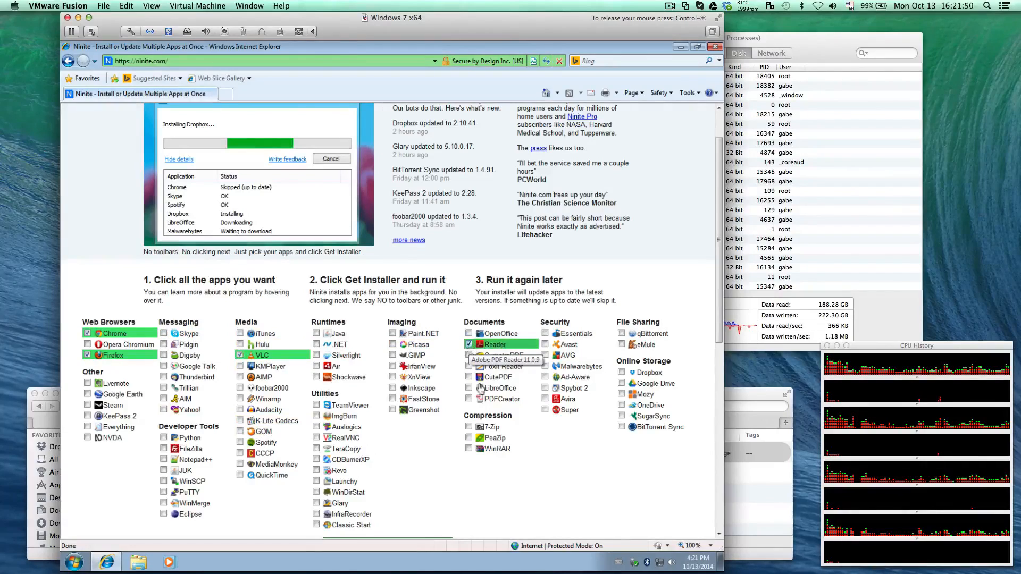
{"action": "left_click", "coordinate": [545, 334]}
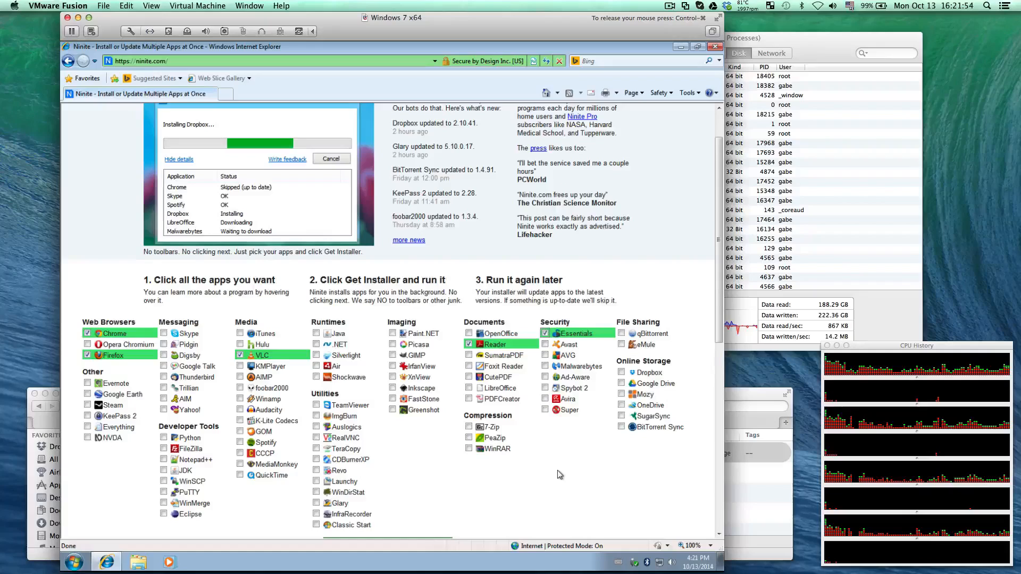
{"action": "scroll", "coordinate": [558, 471], "scroll_direction": "down", "scroll_amount": 3}
{"action": "left_click", "coordinate": [469, 383]}
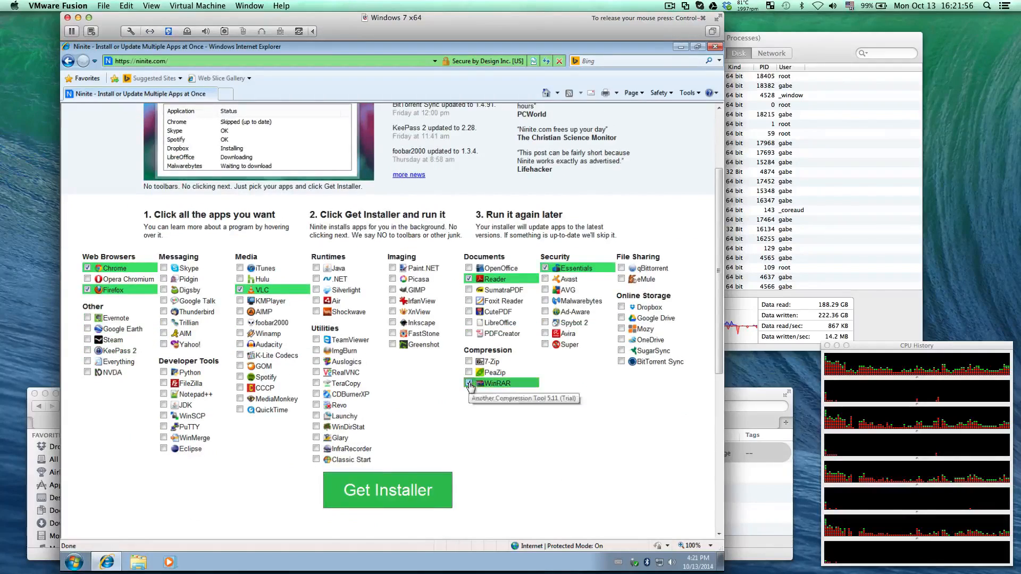
{"action": "left_click", "coordinate": [393, 269]}
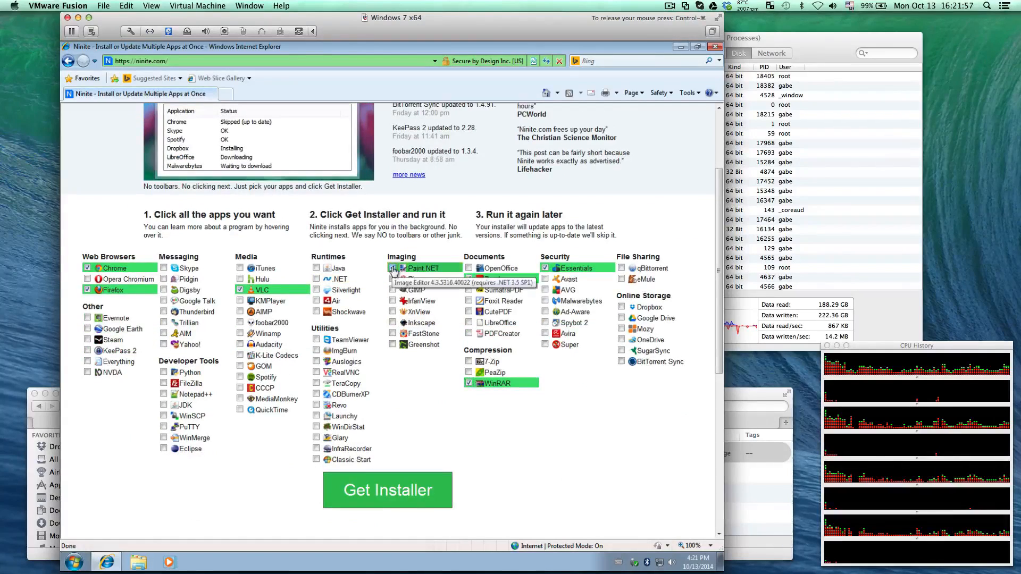
Add the Java, .NET, Silverlight, Air, and Shockwave runtimes plus TeamViewer to the Ninite selection
{"action": "left_click", "coordinate": [319, 269]}
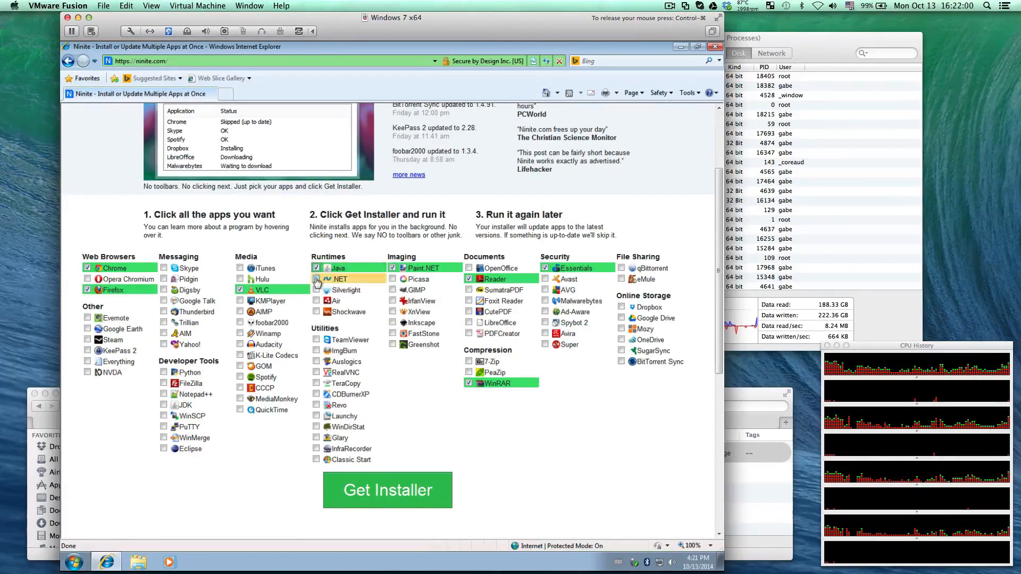
{"action": "left_click", "coordinate": [317, 279]}
{"action": "left_click", "coordinate": [316, 292]}
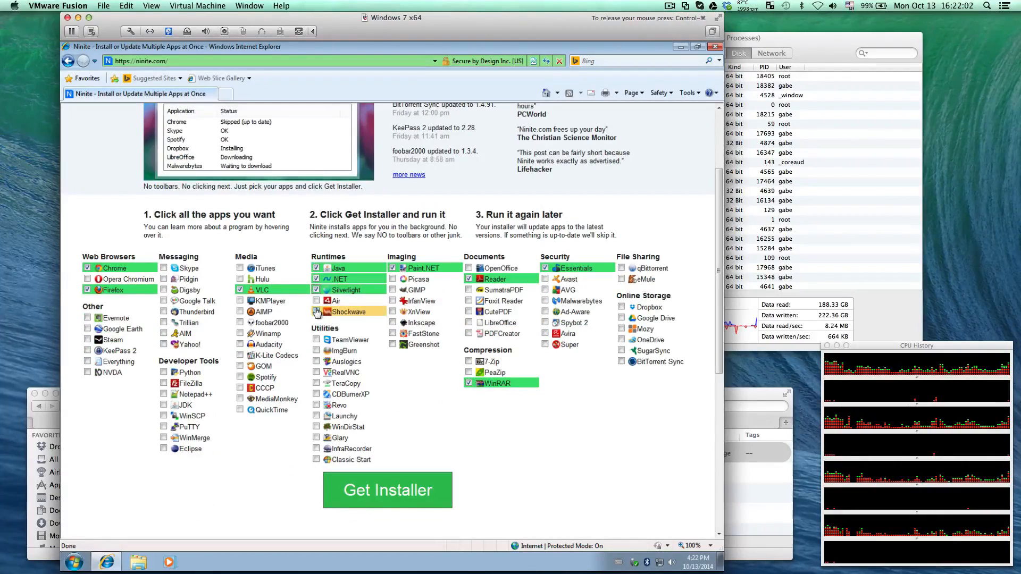
{"action": "left_click", "coordinate": [317, 301]}
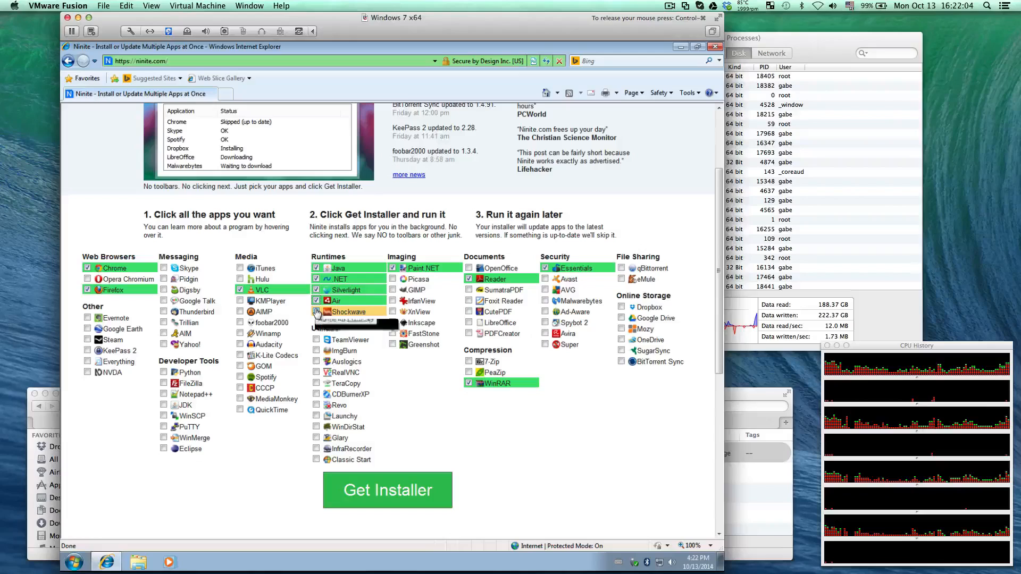
{"action": "left_click", "coordinate": [316, 313]}
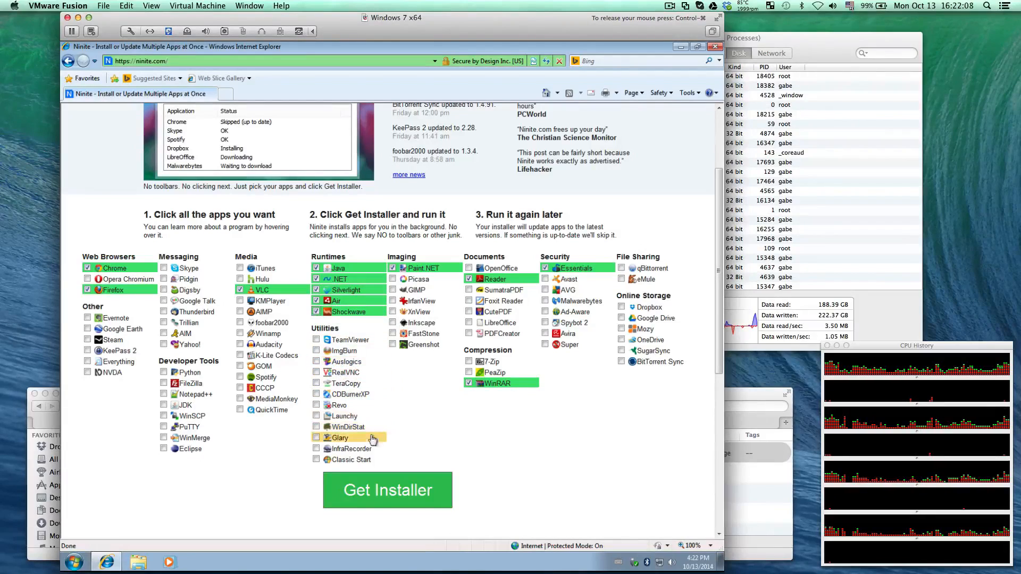
{"action": "left_click", "coordinate": [316, 340]}
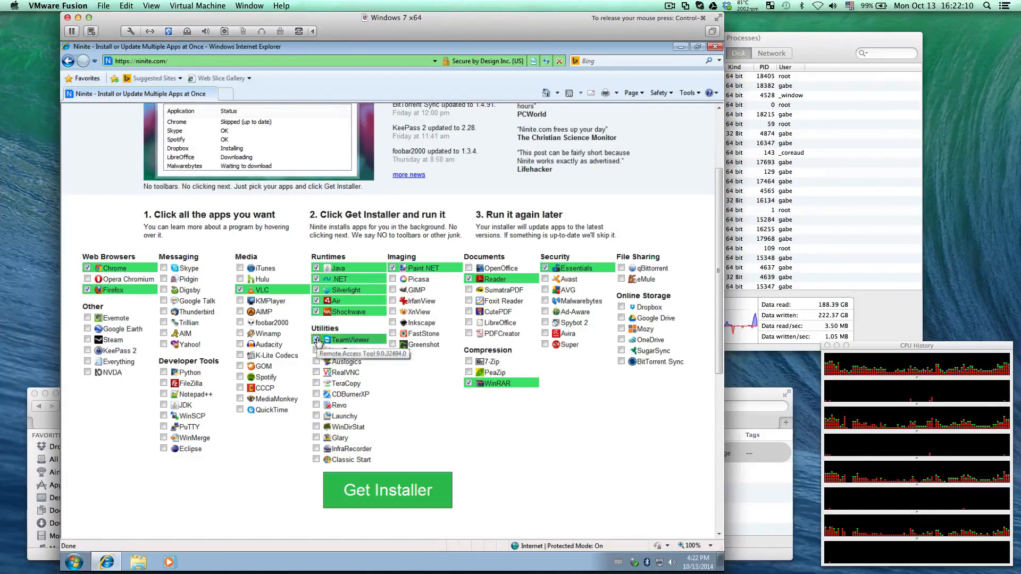
Get the custom Ninite installer for the selected apps and save the file to the Desktop
{"action": "left_click", "coordinate": [390, 490]}
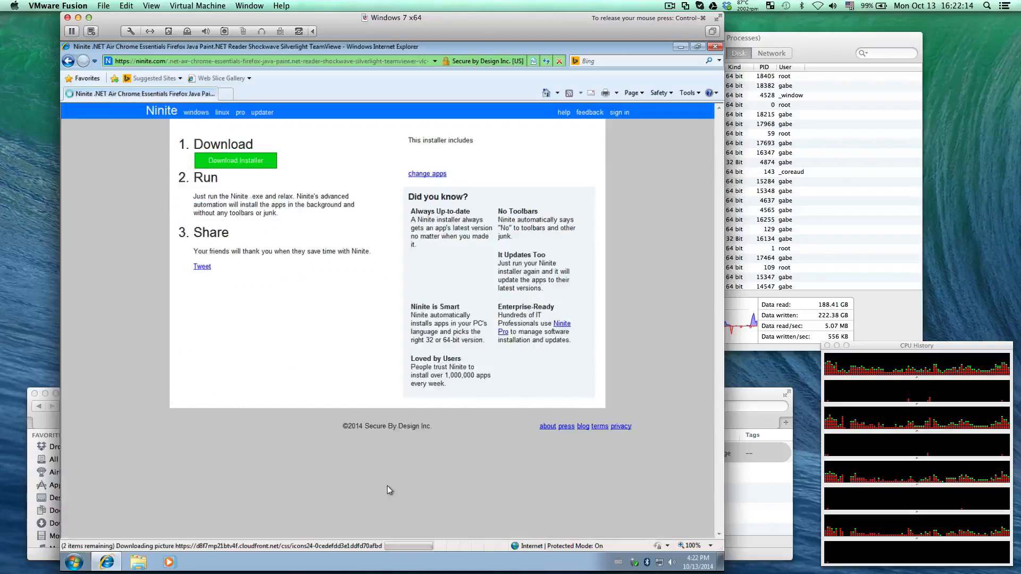
{"action": "left_click", "coordinate": [251, 165]}
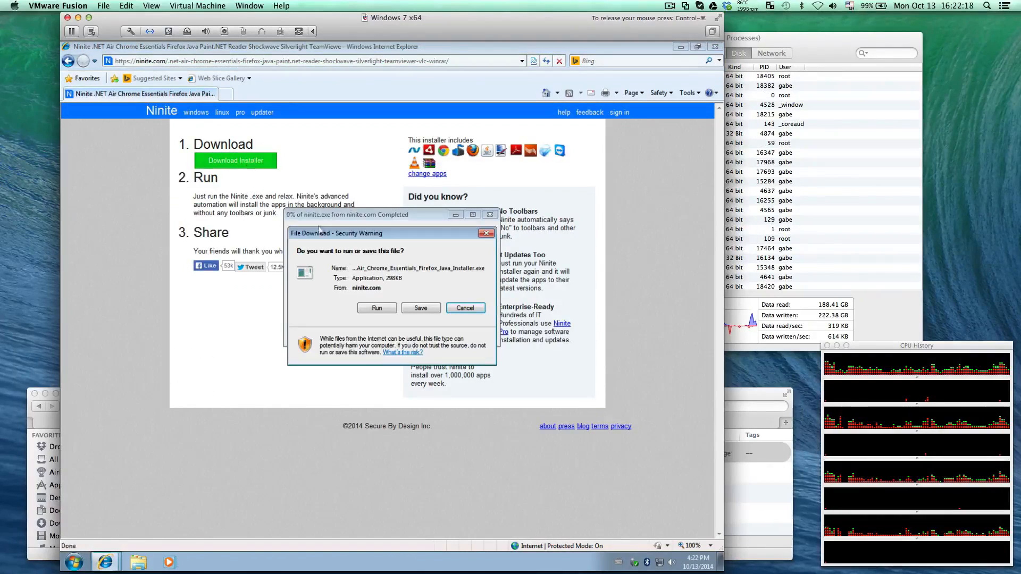
{"action": "left_click", "coordinate": [421, 308]}
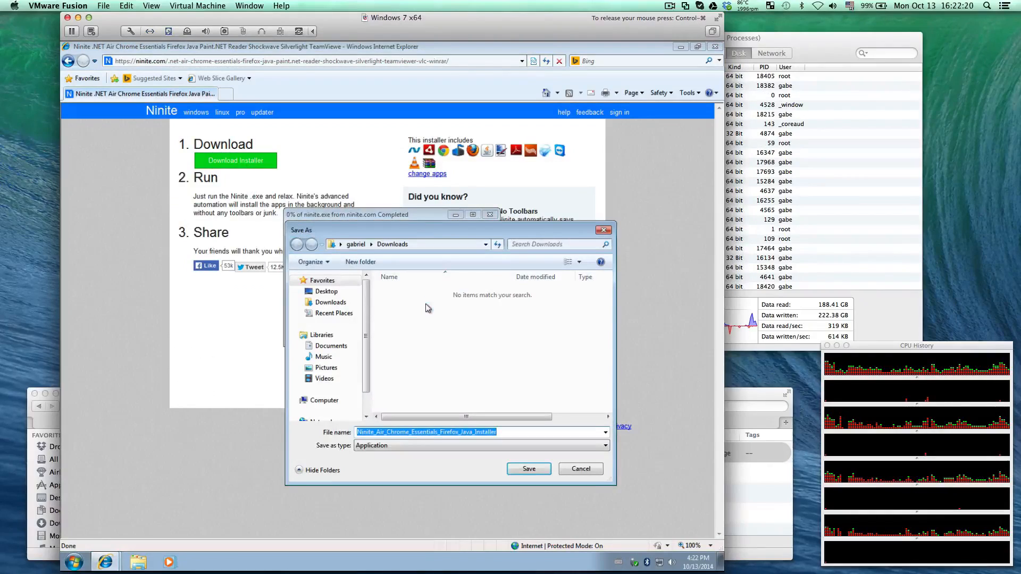
{"action": "left_click", "coordinate": [325, 292]}
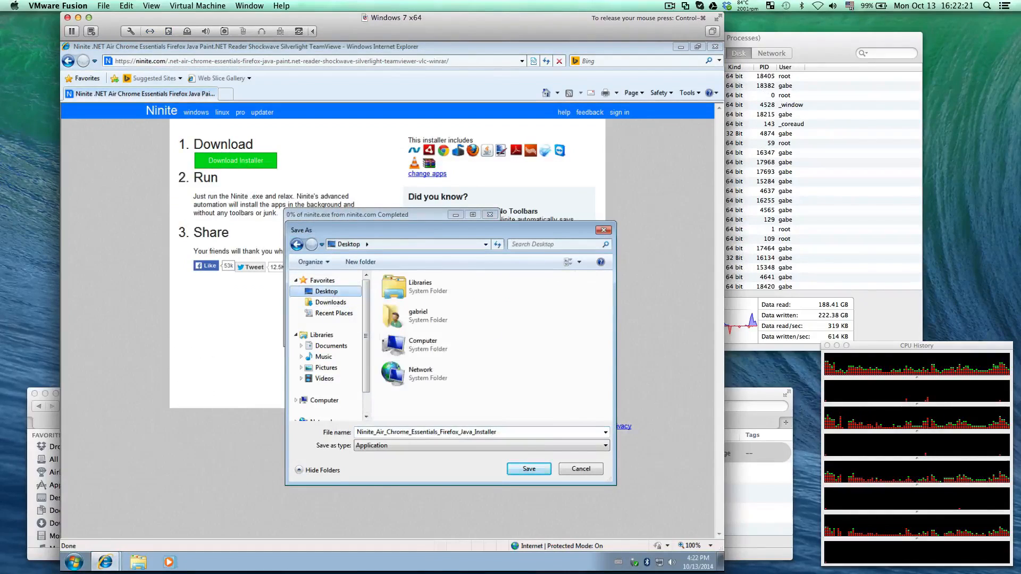
{"action": "left_click", "coordinate": [544, 468]}
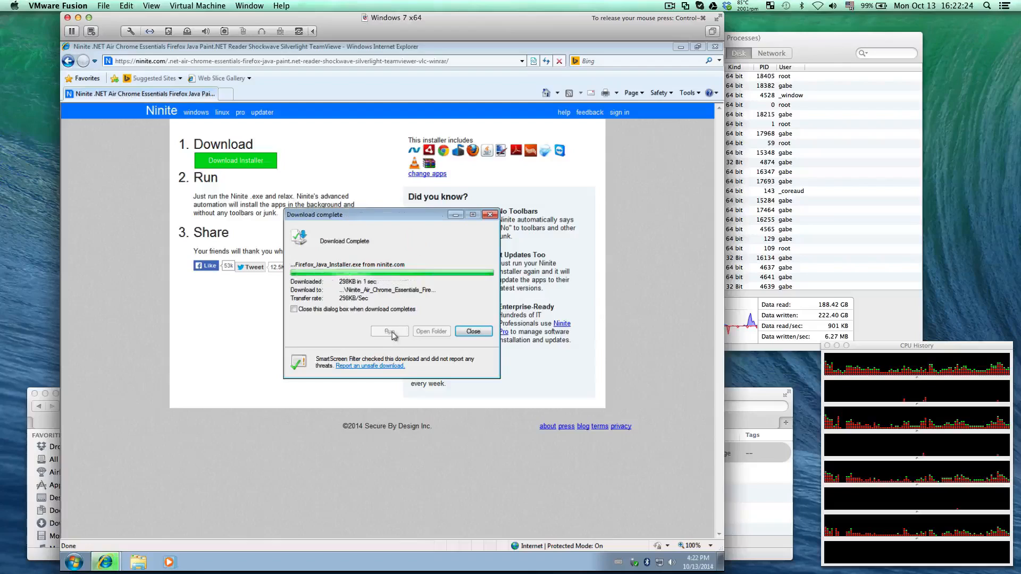
Run the downloaded Ninite installer with permission to make changes, close the browser, and show the installation details
{"action": "left_click", "coordinate": [390, 331]}
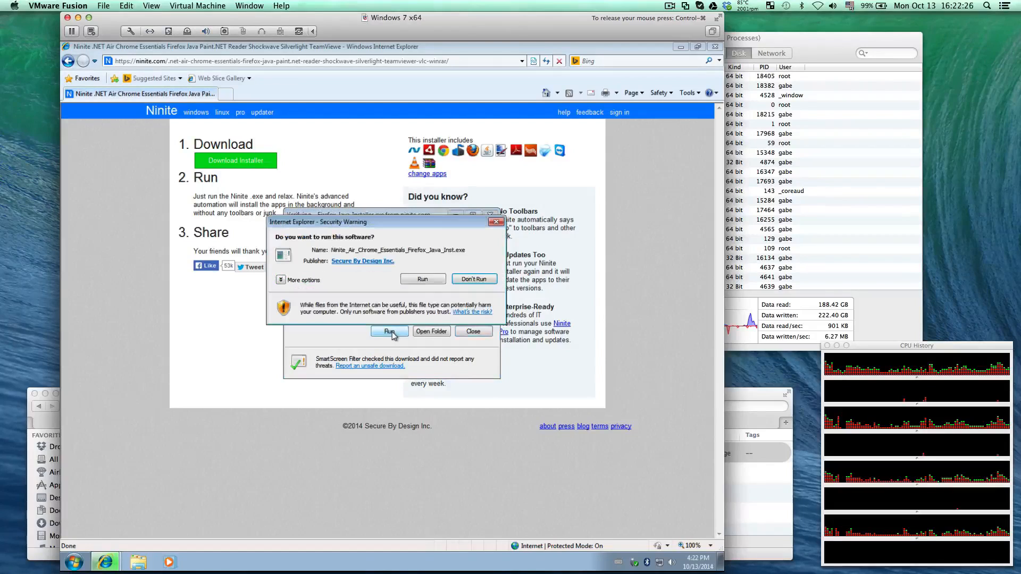
{"action": "left_click", "coordinate": [428, 281]}
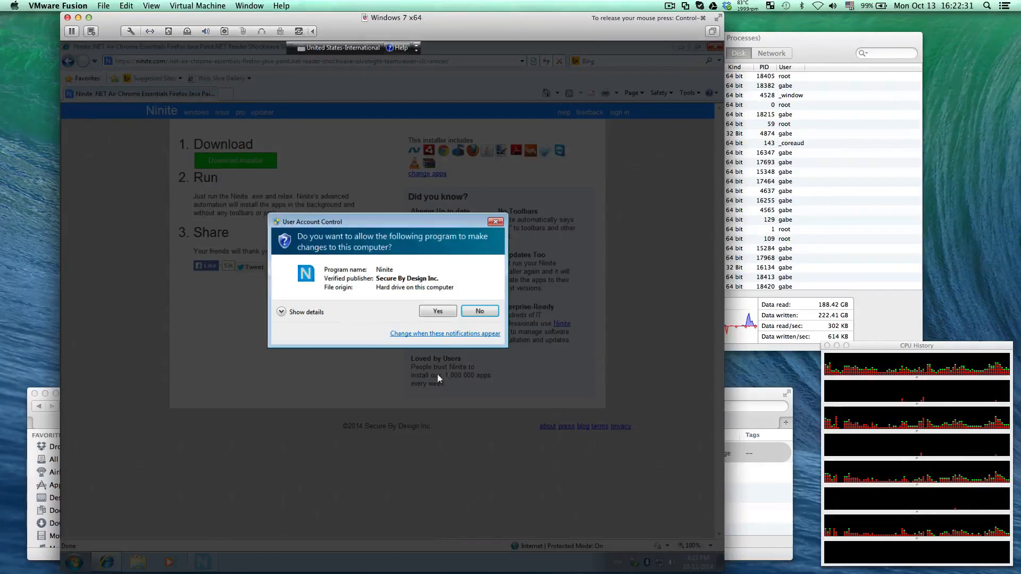
{"action": "left_click", "coordinate": [437, 312]}
{"action": "left_click", "coordinate": [718, 48]}
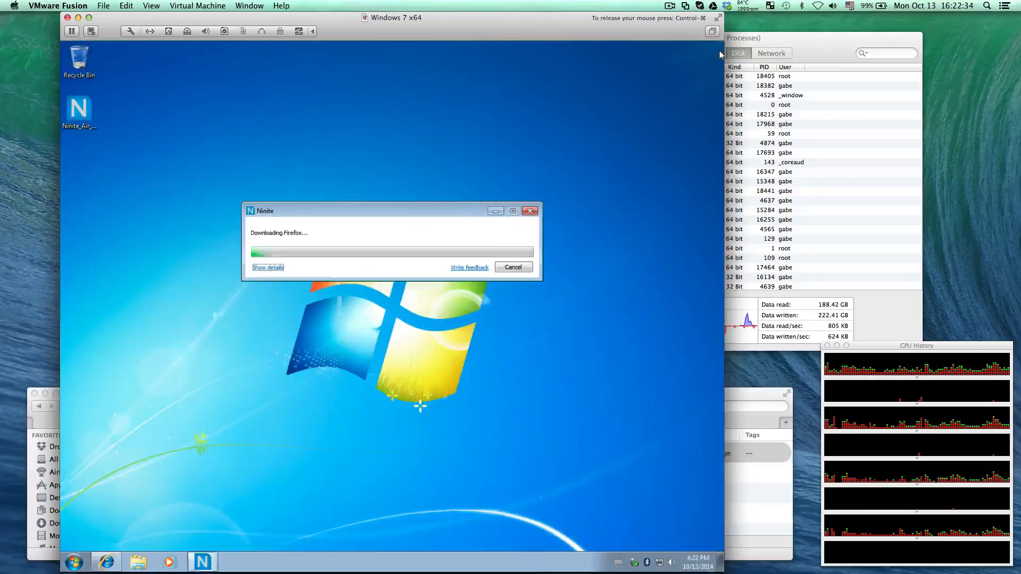
{"action": "left_click", "coordinate": [272, 269]}
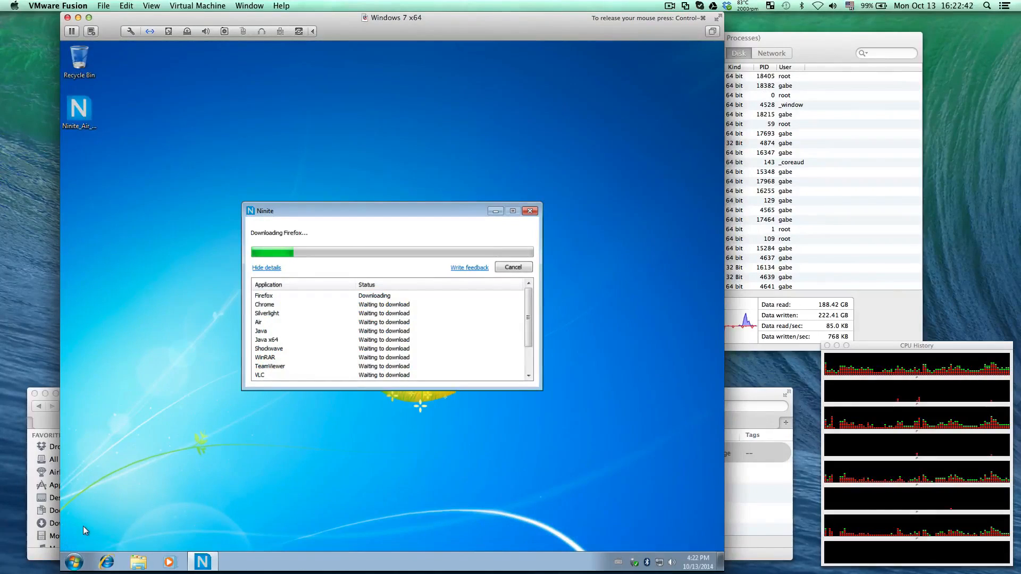
Open Device Manager from the computer's system properties and bring all device categories into view
{"action": "key", "text": "super+e"}
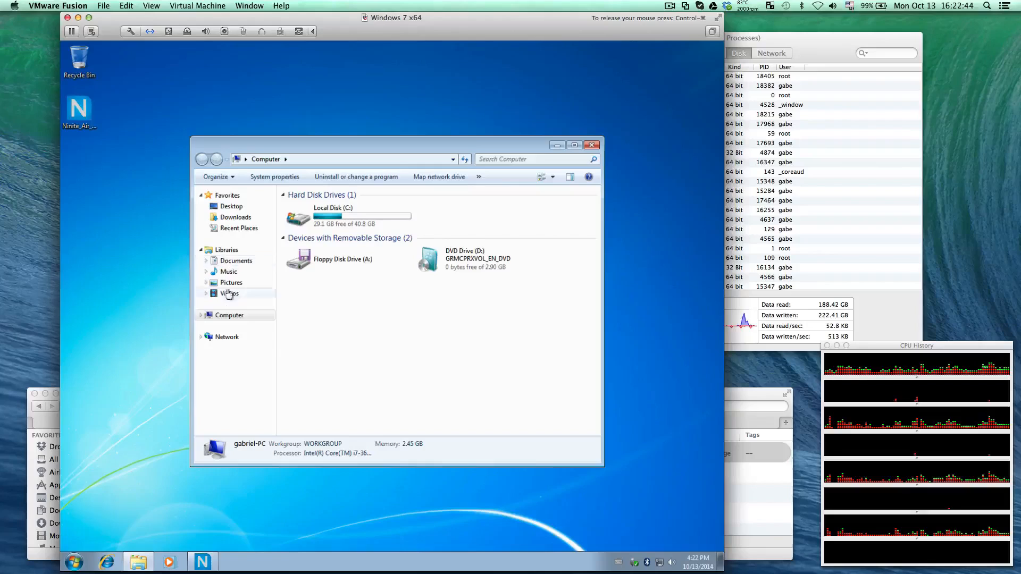
{"action": "right_click", "coordinate": [227, 318]}
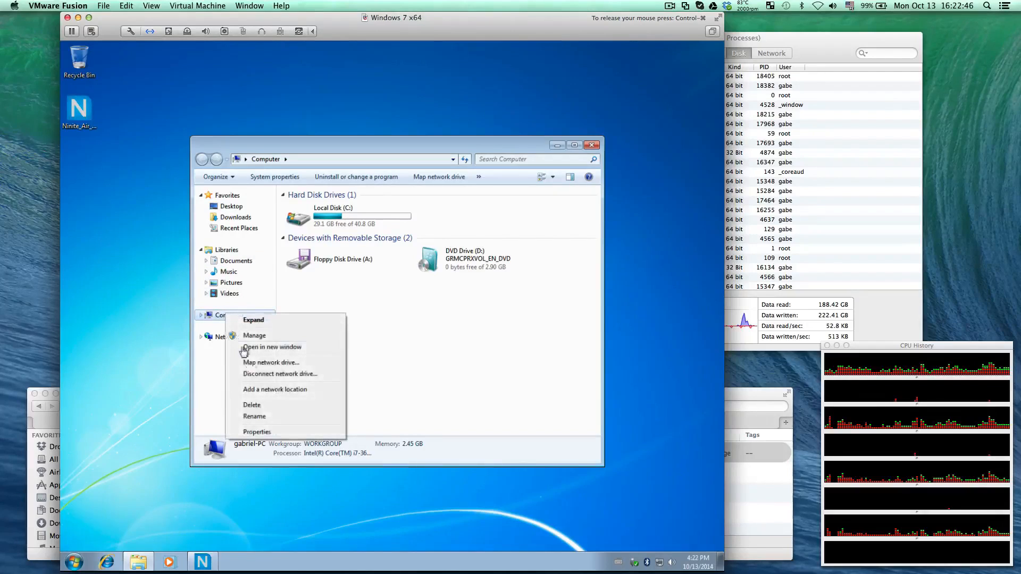
{"action": "left_click", "coordinate": [258, 432]}
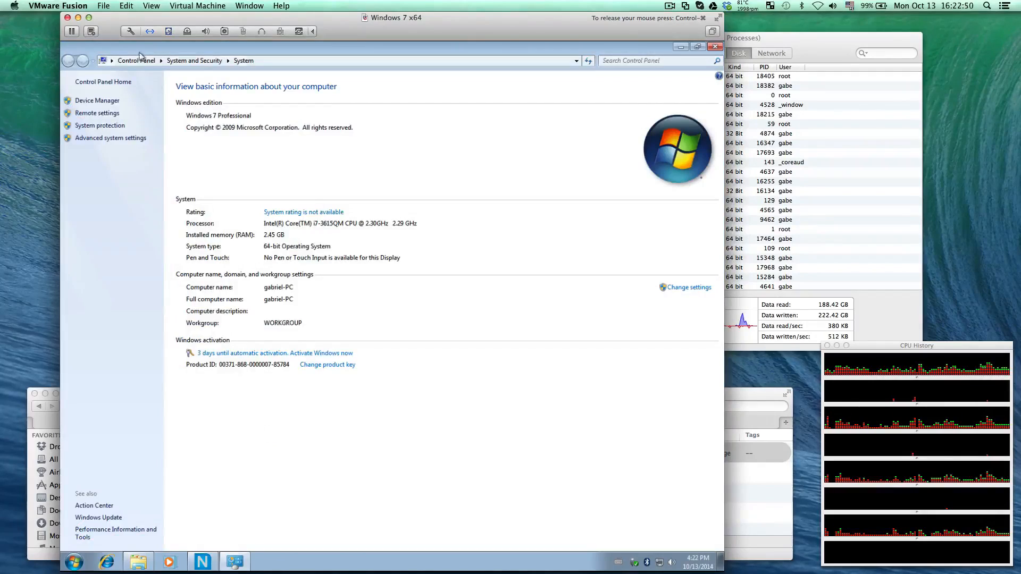
{"action": "left_click", "coordinate": [108, 102]}
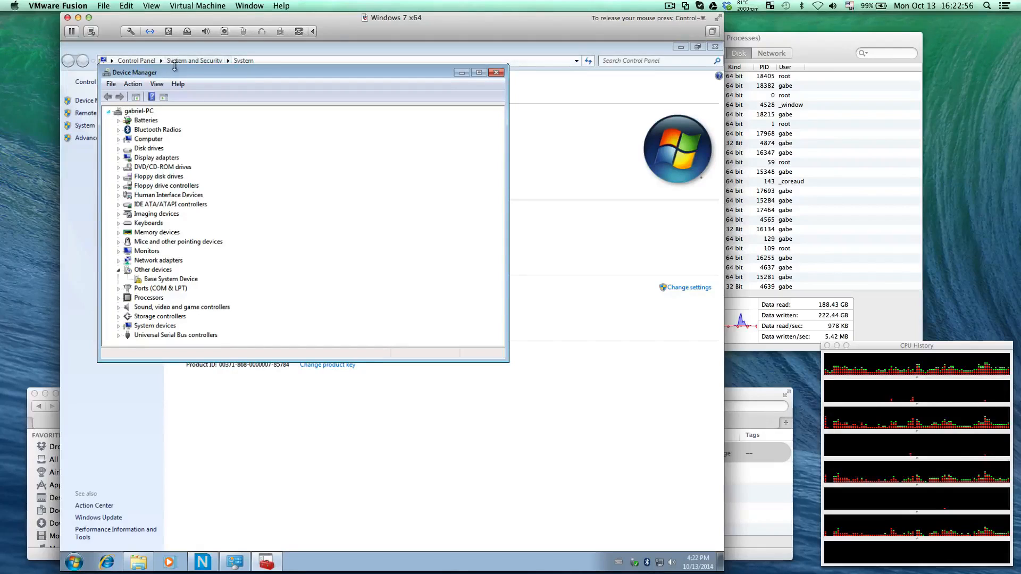
{"action": "left_click_drag", "start_coordinate": [178, 73], "coordinate": [278, 90]}
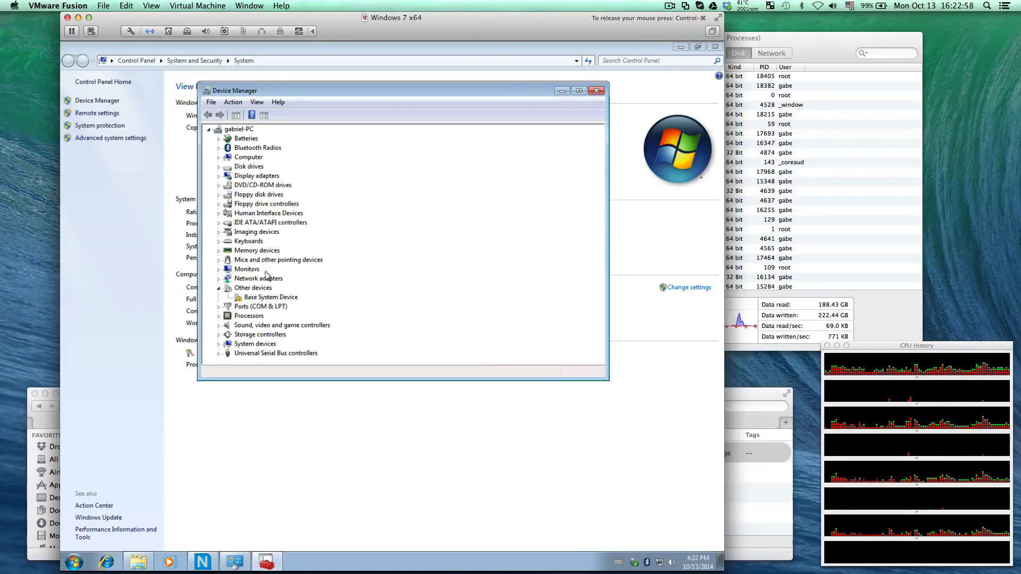
Try to update the driver of the Base System Device under Other devices using the automatic search, and close its properties
{"action": "double_click", "coordinate": [271, 298]}
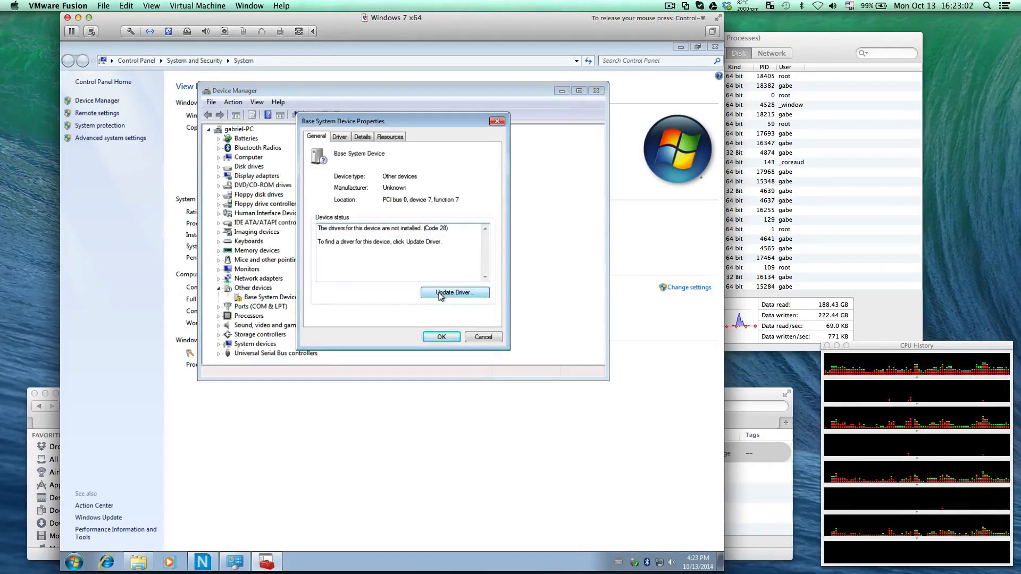
{"action": "left_click", "coordinate": [439, 296]}
{"action": "left_click", "coordinate": [416, 214]}
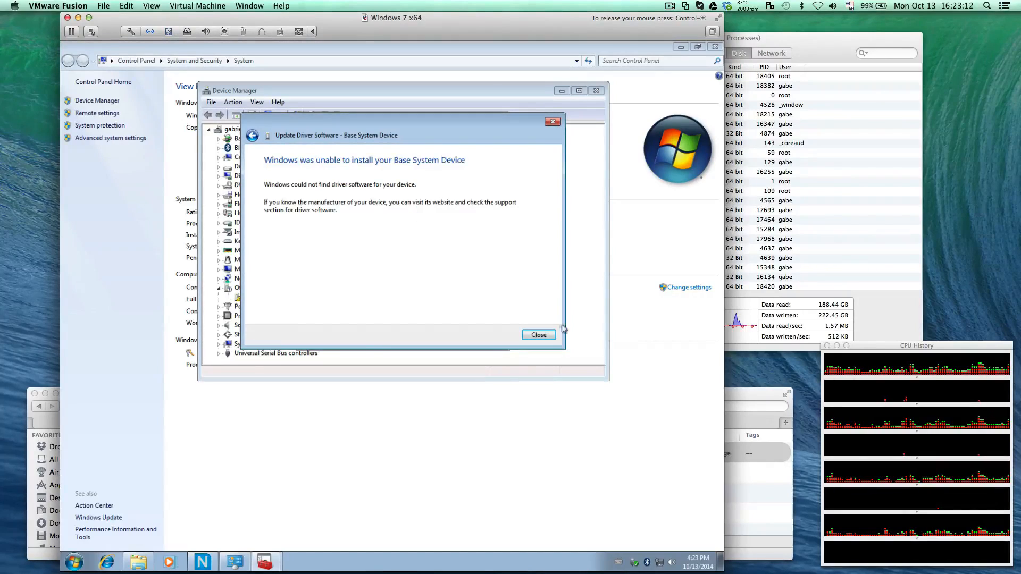
{"action": "left_click", "coordinate": [539, 335]}
{"action": "left_click", "coordinate": [441, 338]}
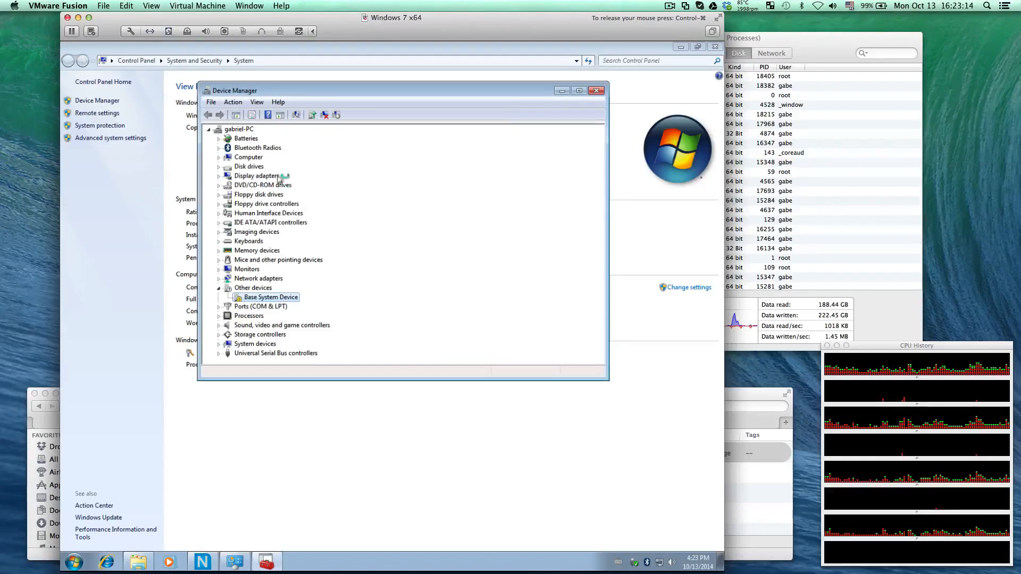
Examine the devices under Computer and Display adapters, and close Device Manager and the System window
{"action": "left_click", "coordinate": [249, 157]}
{"action": "double_click", "coordinate": [250, 157]}
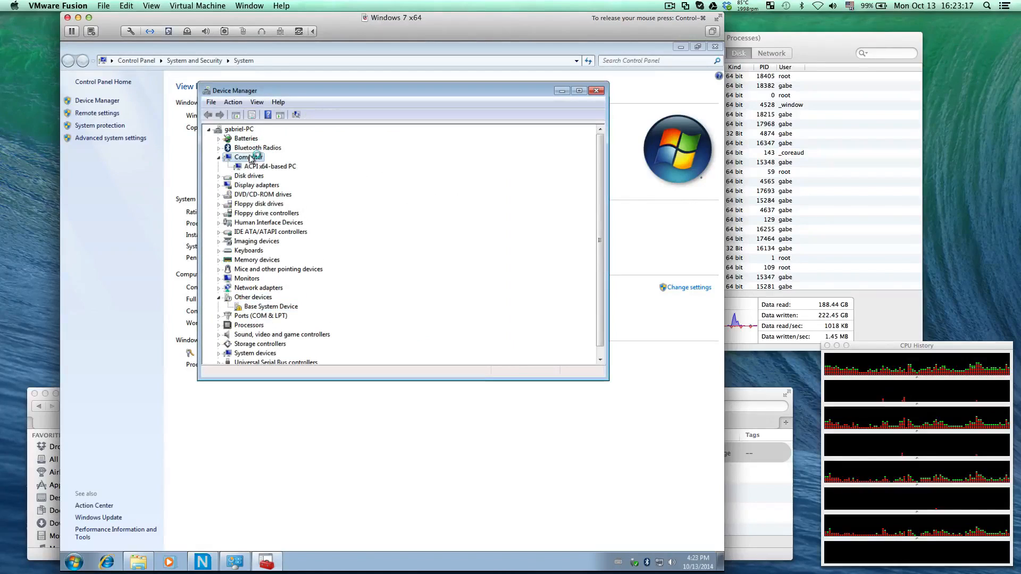
{"action": "double_click", "coordinate": [258, 185]}
{"action": "left_click", "coordinate": [301, 195]}
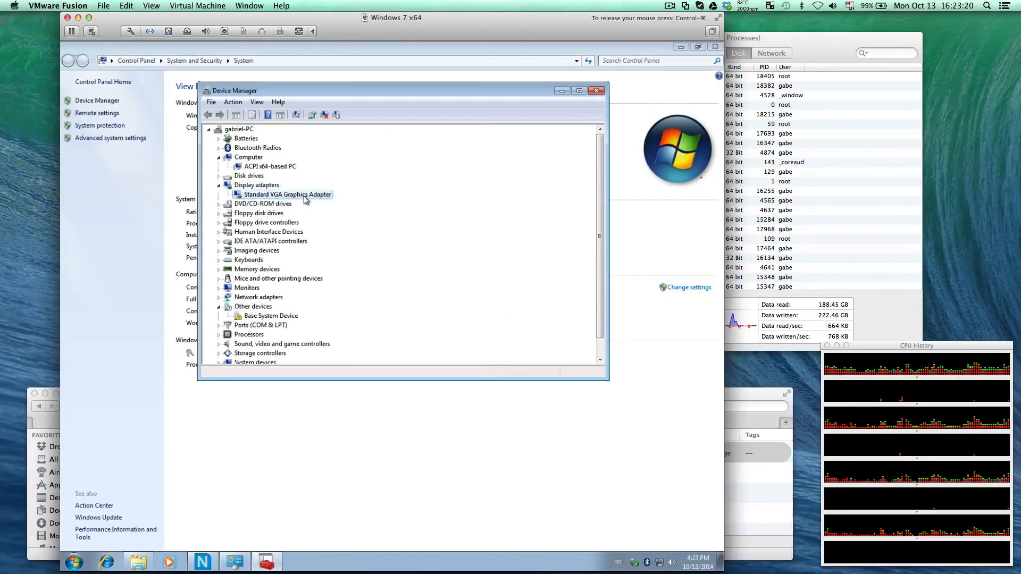
{"action": "left_click", "coordinate": [596, 90]}
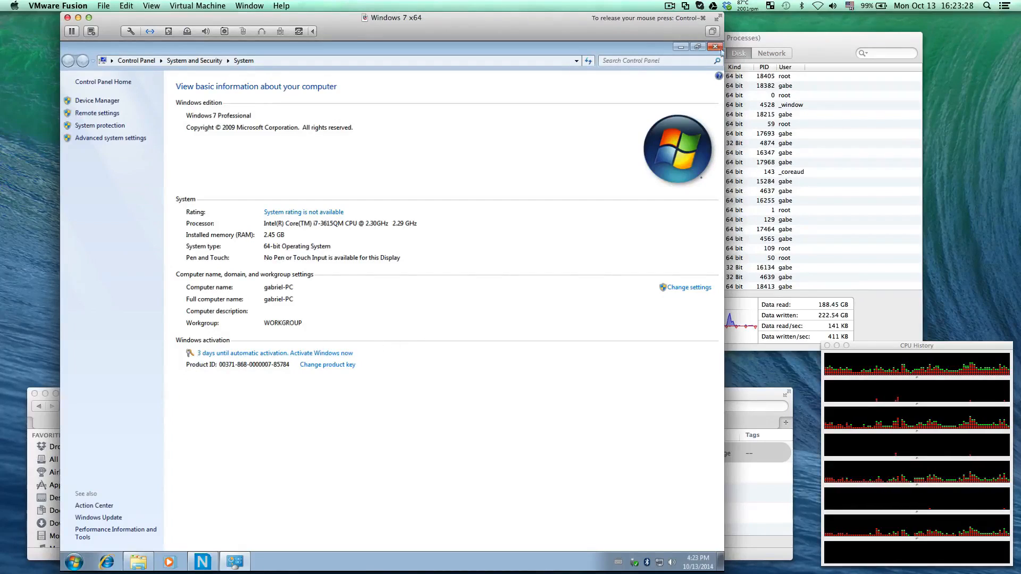
{"action": "left_click", "coordinate": [716, 48]}
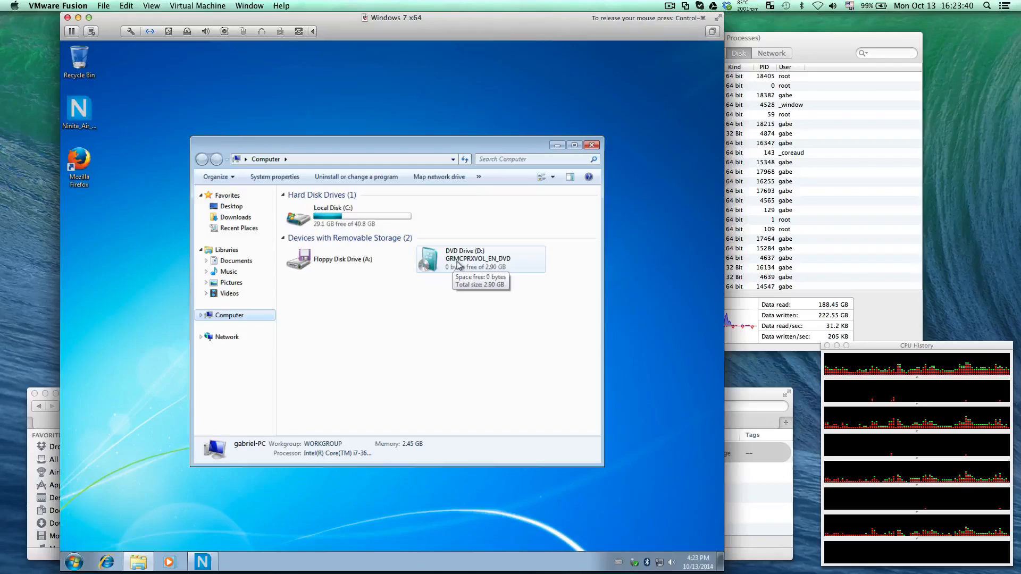
Disconnect the virtual machine's CD/DVD drive and reconnect it with the Windows 7 ISO
{"action": "left_click", "coordinate": [187, 32]}
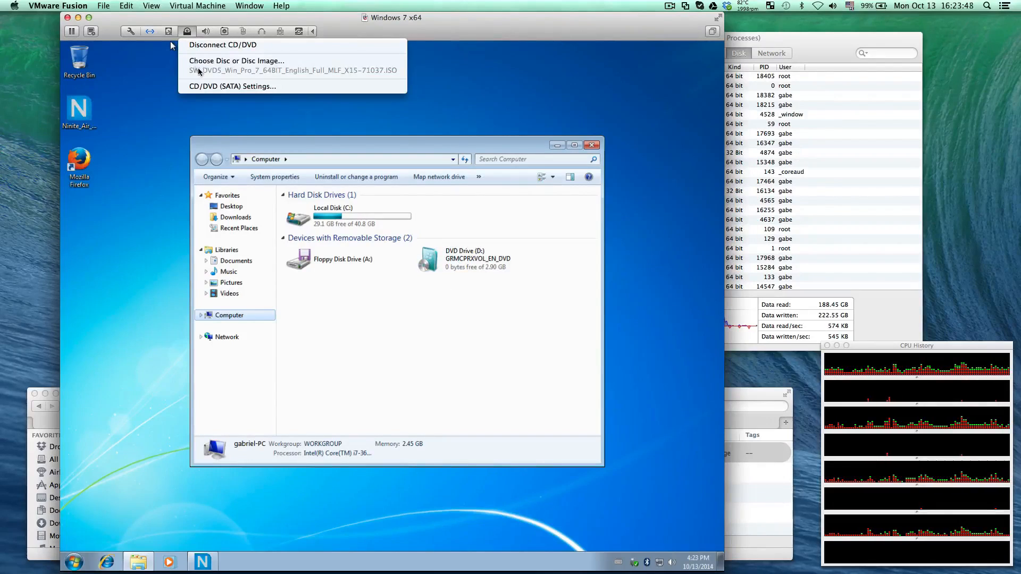
{"action": "left_click", "coordinate": [201, 46]}
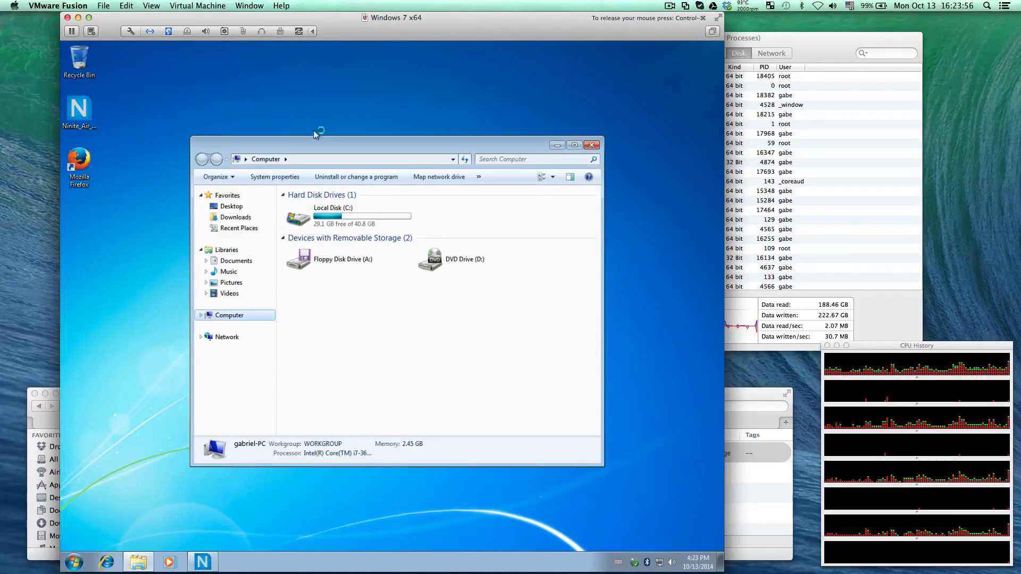
{"action": "left_click", "coordinate": [187, 32]}
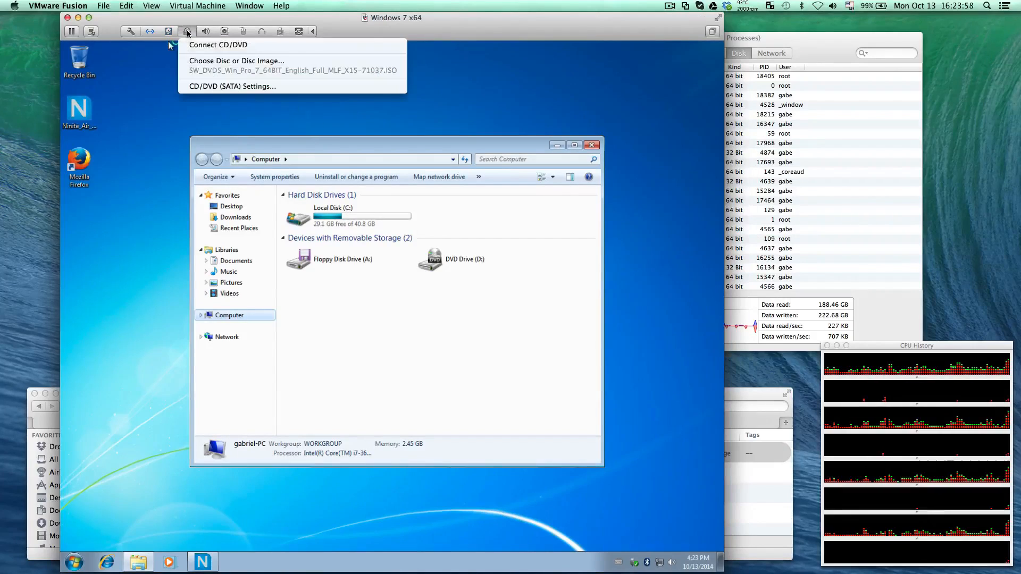
{"action": "left_click", "coordinate": [193, 46]}
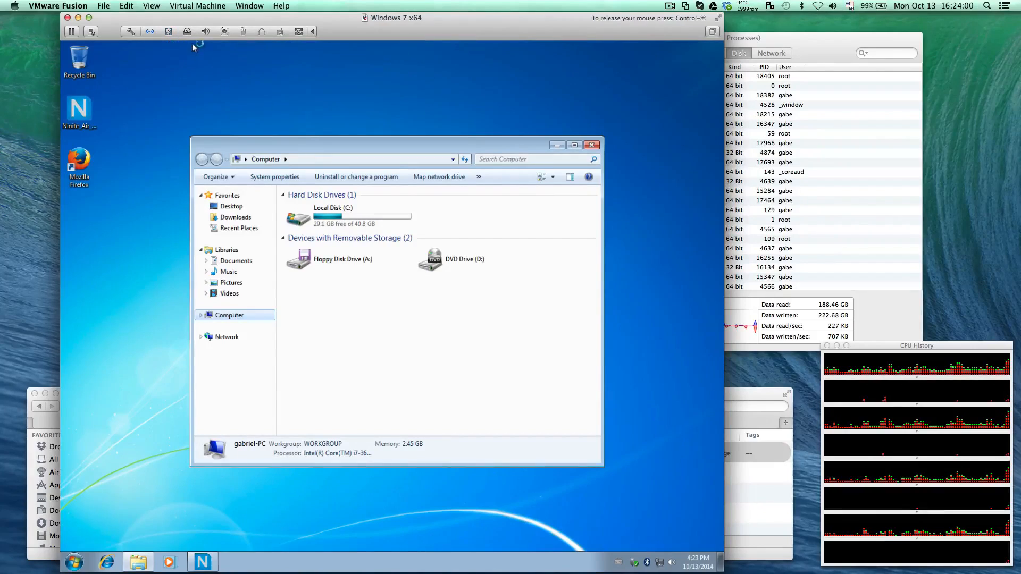
{"action": "left_click", "coordinate": [189, 32]}
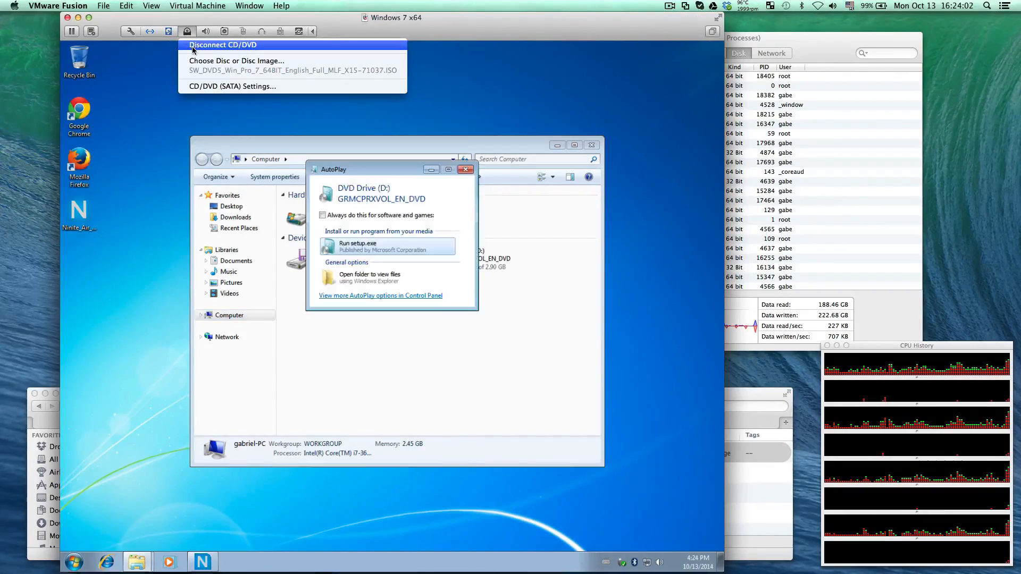
{"action": "left_click", "coordinate": [187, 31]}
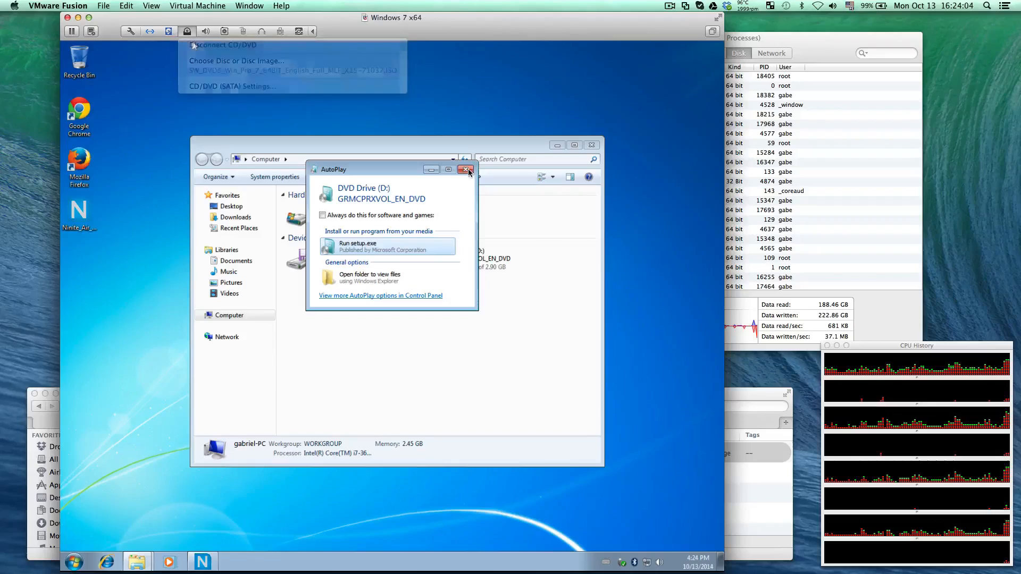
Configure the virtual CD/DVD drive to use the SuperDrive instead of the ISO, and close the AutoPlay and Computer windows
{"action": "left_click", "coordinate": [186, 32]}
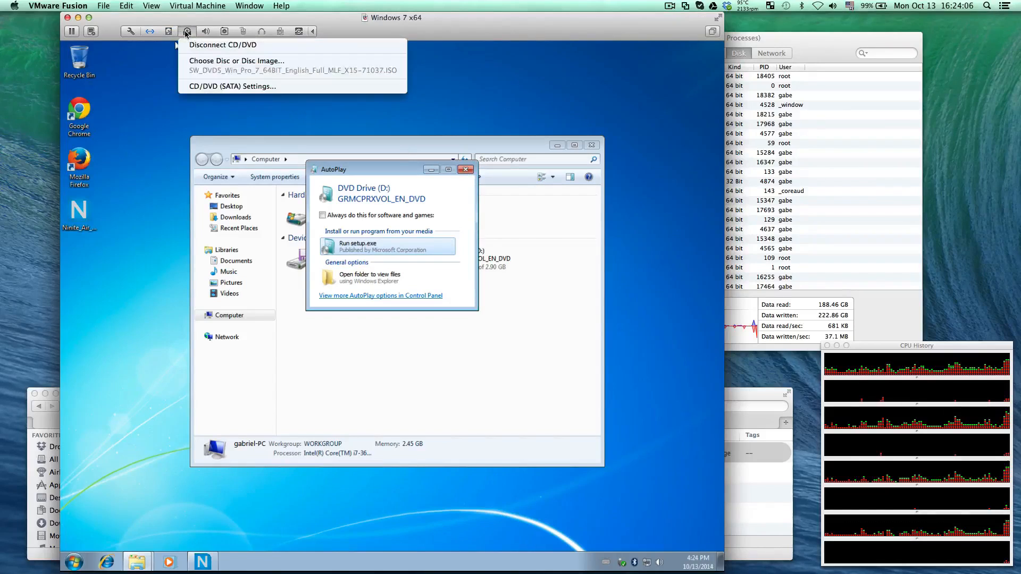
{"action": "left_click", "coordinate": [208, 85]}
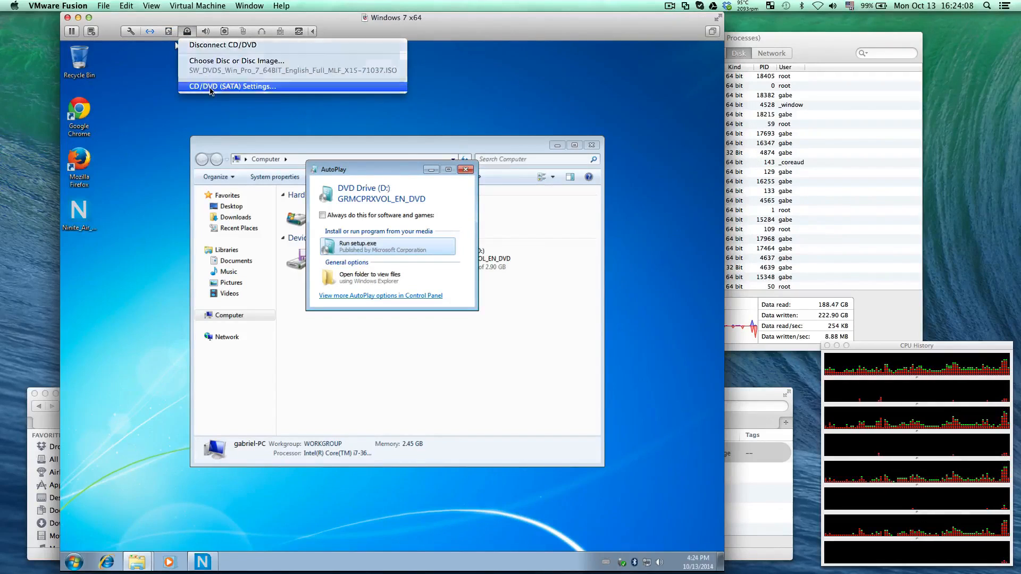
{"action": "left_click", "coordinate": [239, 188]}
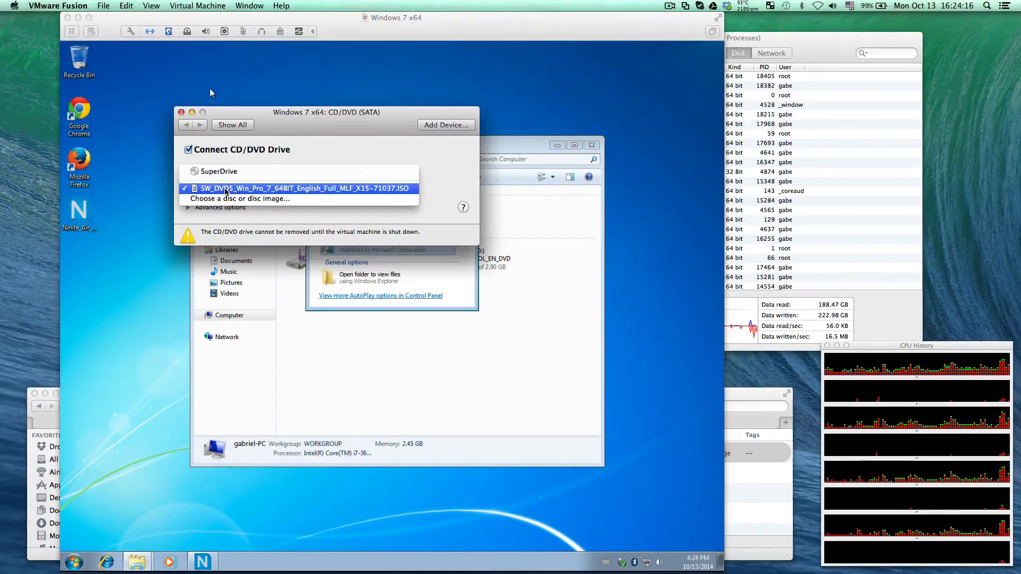
{"action": "left_click", "coordinate": [239, 173]}
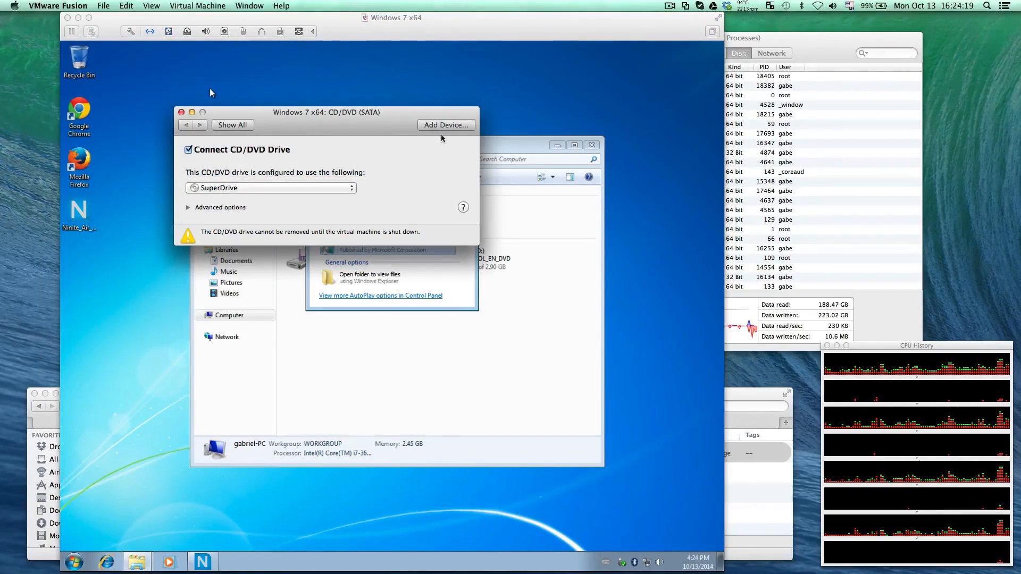
{"action": "left_click", "coordinate": [182, 112]}
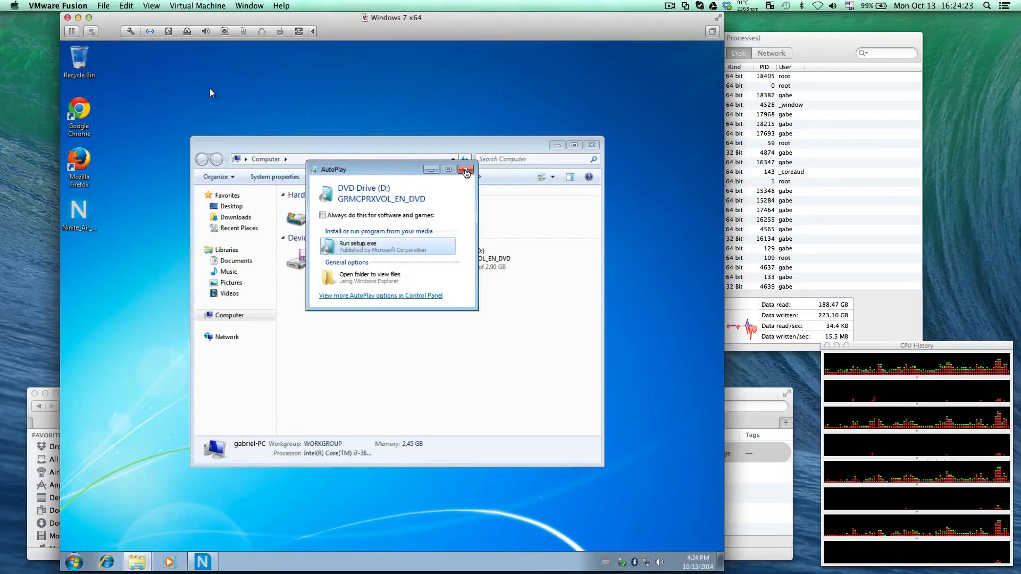
{"action": "left_click", "coordinate": [465, 170]}
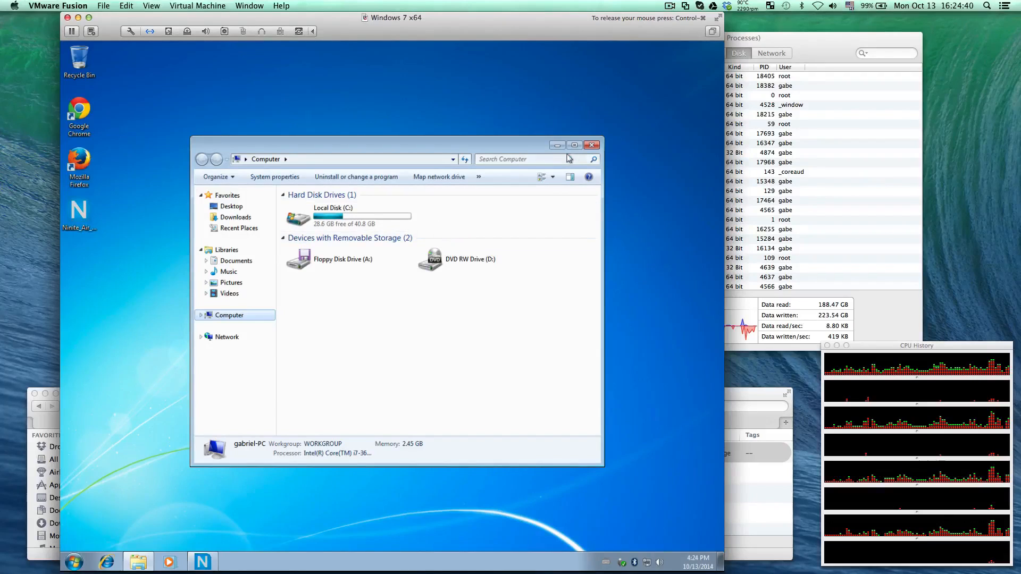
{"action": "left_click", "coordinate": [590, 147]}
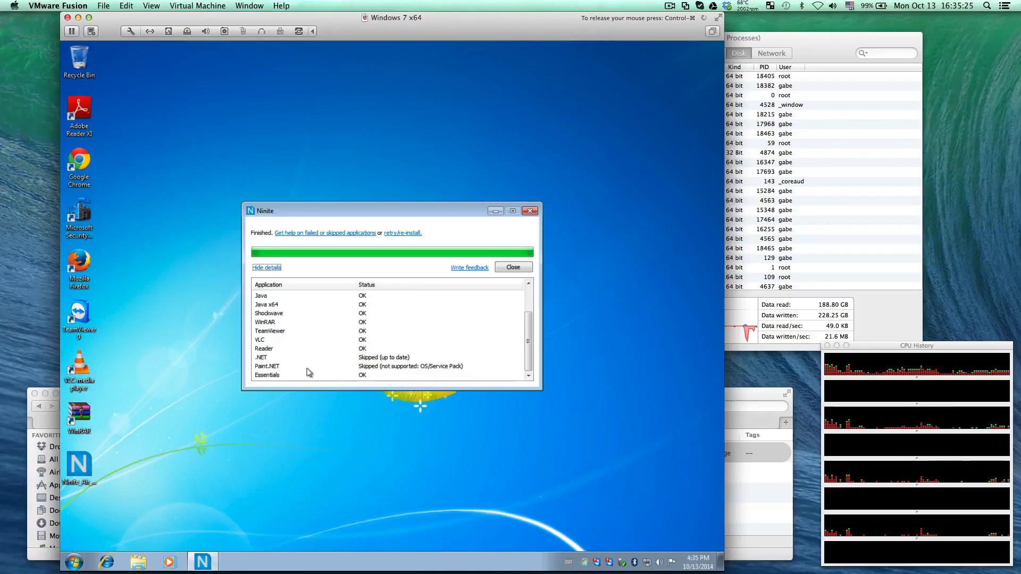
Check the Paint.NET entry in the finished Ninite list, close the installer, and restart Windows
{"action": "left_click", "coordinate": [263, 367]}
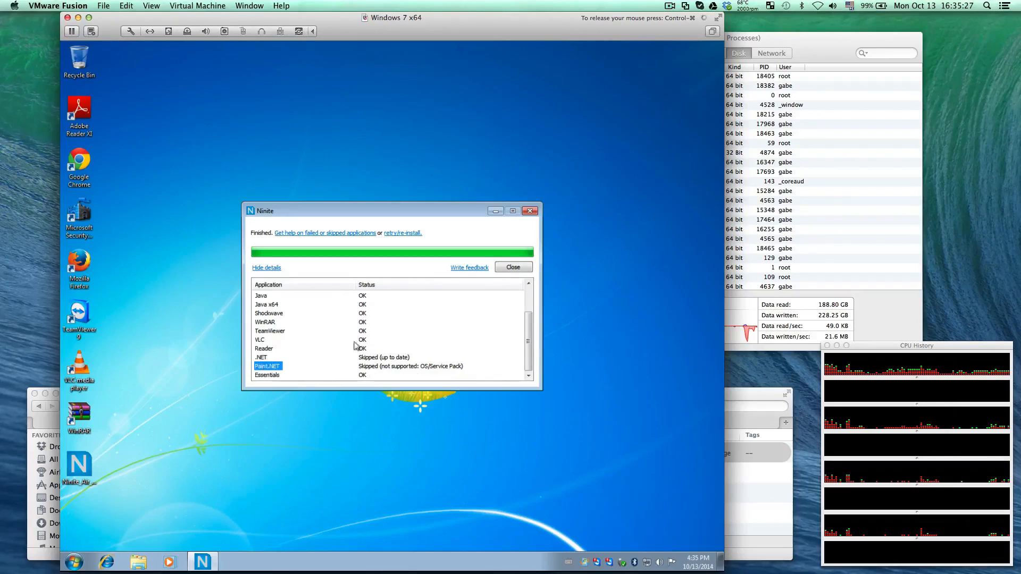
{"action": "left_click", "coordinate": [525, 270]}
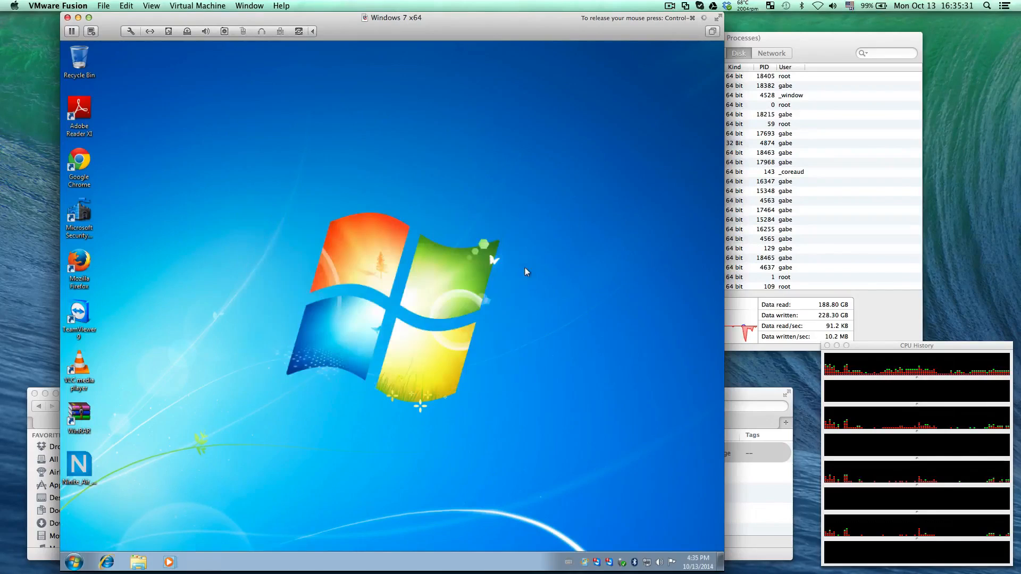
{"action": "left_click", "coordinate": [80, 565]}
{"action": "left_click", "coordinate": [241, 535]}
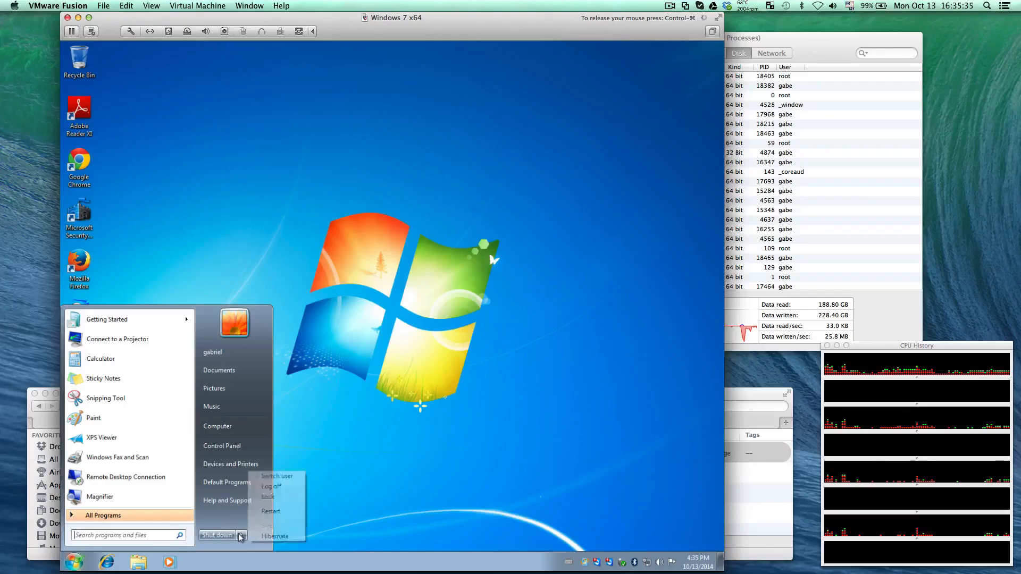
{"action": "left_click", "coordinate": [288, 514]}
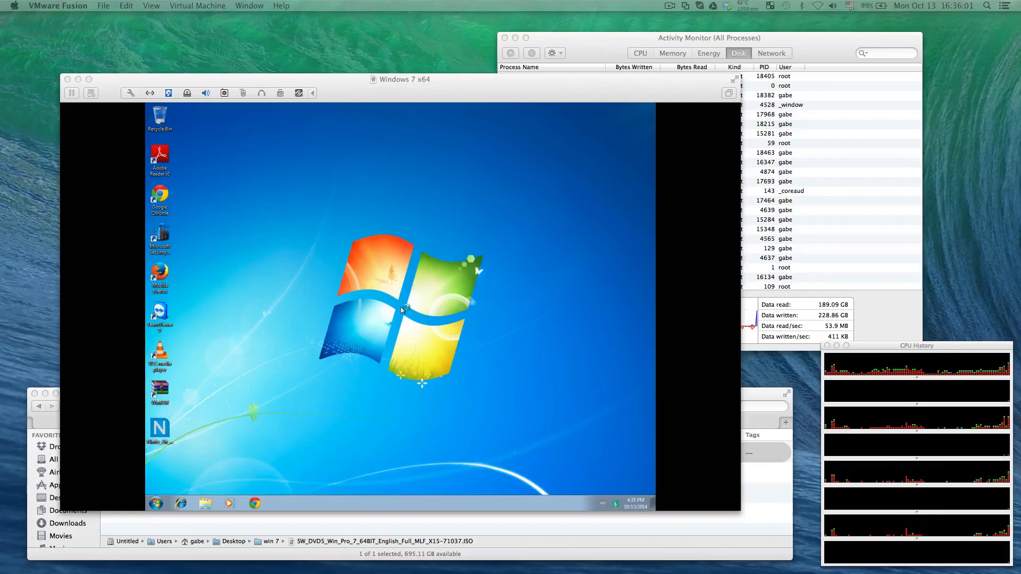
{"action": "left_click", "coordinate": [422, 211]}
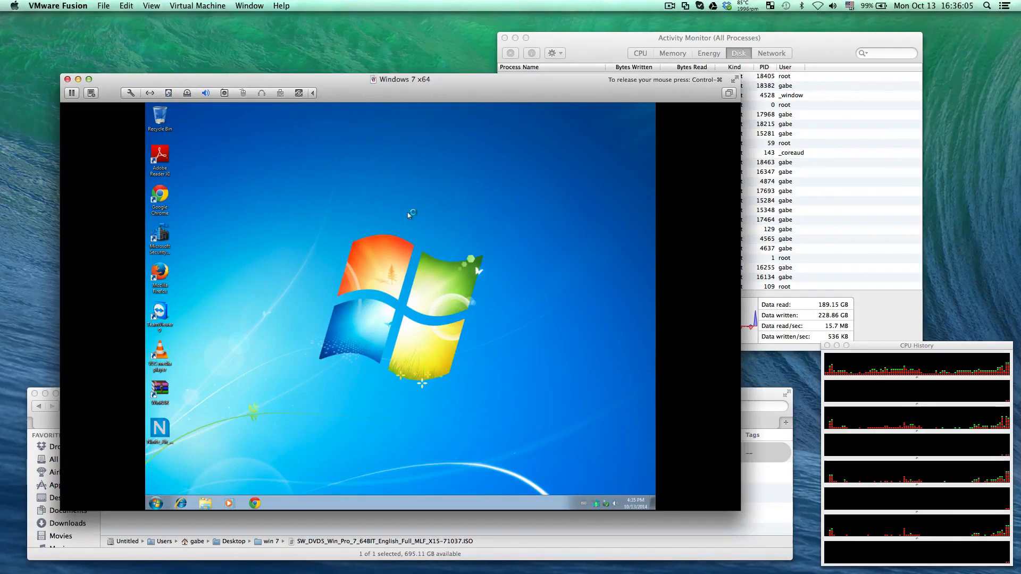
{"action": "right_click", "coordinate": [267, 182]}
{"action": "left_click", "coordinate": [303, 250]}
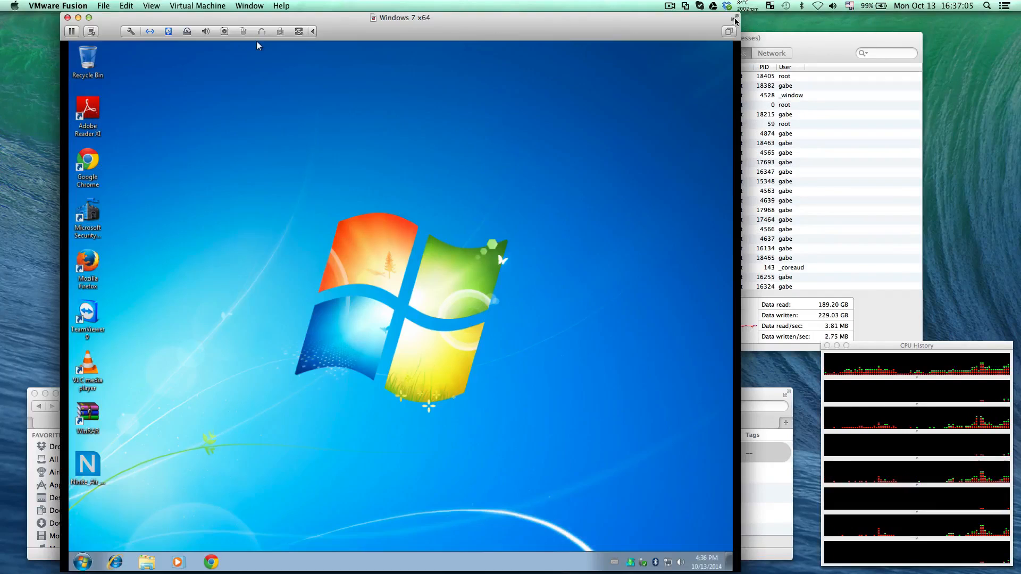
Switch the virtual machine to full screen and return it to a window
{"action": "left_click", "coordinate": [735, 18]}
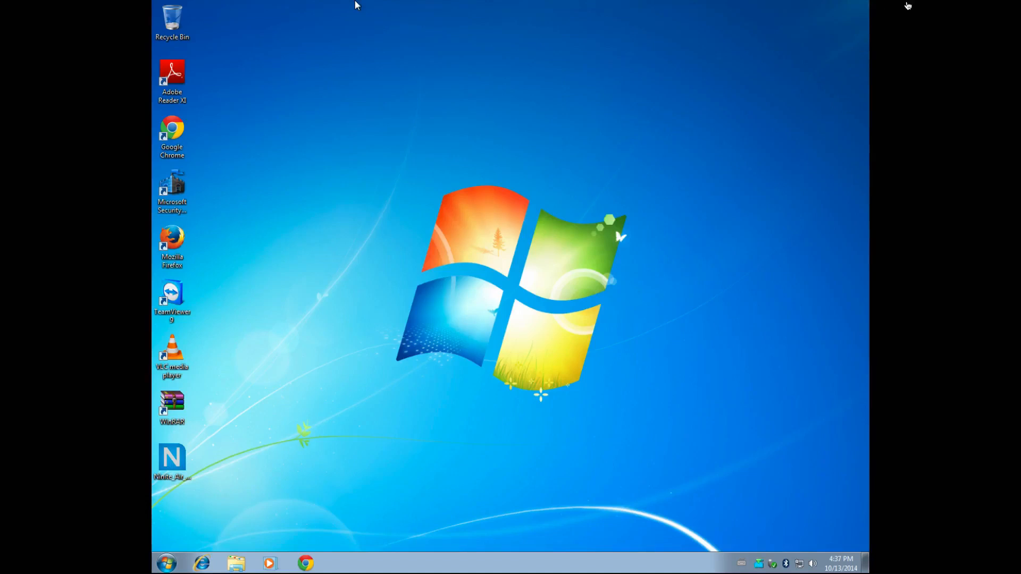
{"action": "mouse_move", "coordinate": [909, 5]}
{"action": "left_click", "coordinate": [1009, 6]}
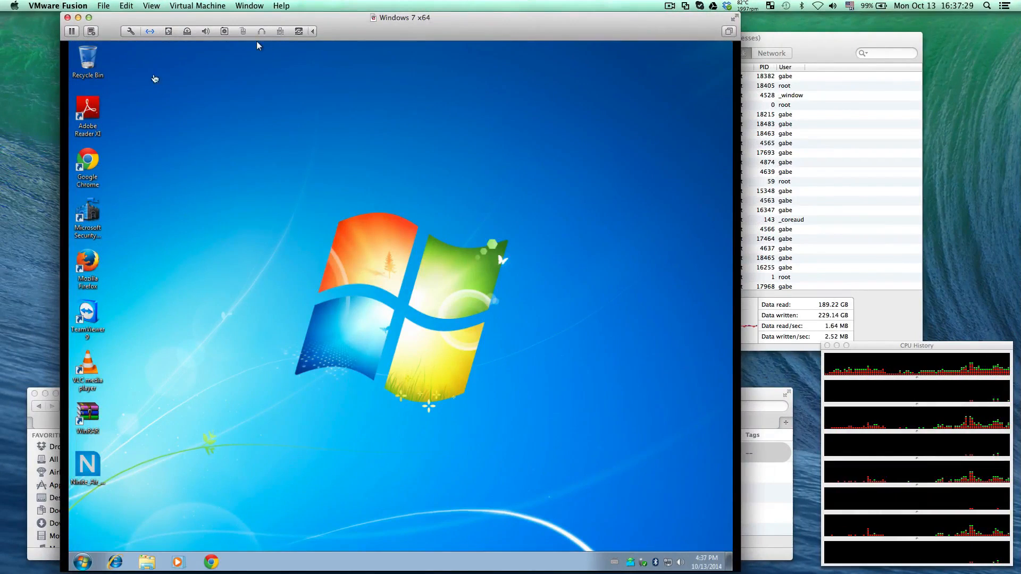
Start the VMware Tools installation for the virtual machine and confirm mounting its installer disc
{"action": "left_click", "coordinate": [212, 6]}
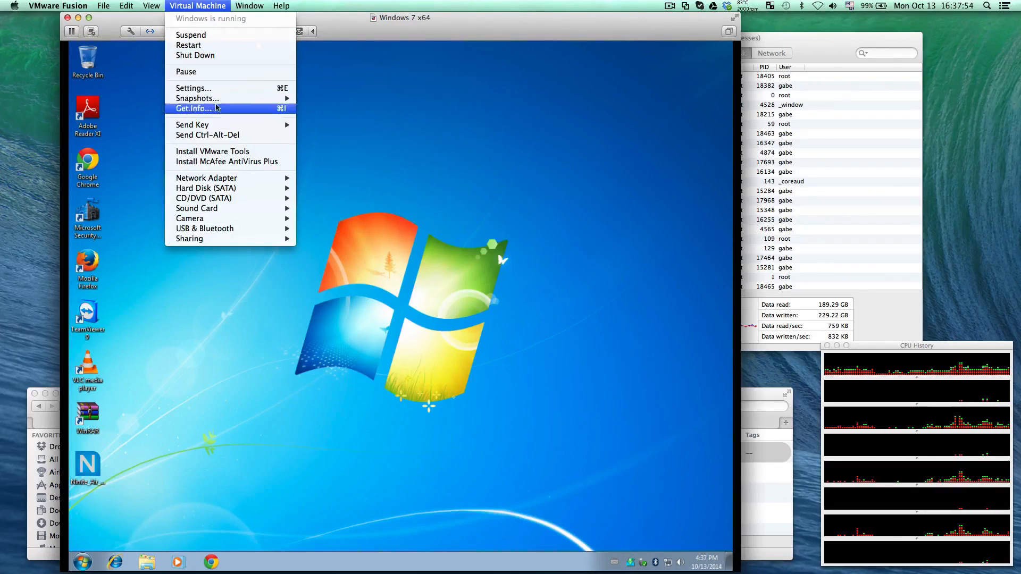
{"action": "left_click", "coordinate": [253, 153]}
{"action": "left_click", "coordinate": [490, 106]}
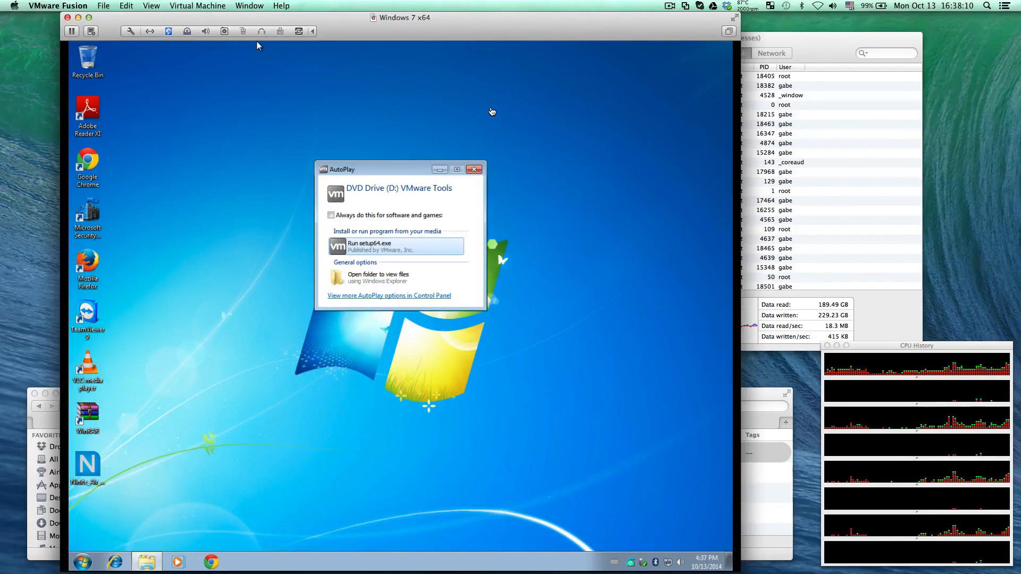
Launch the VMware Tools installer, setup64.exe, from the mounted DVD drive
{"action": "left_click", "coordinate": [358, 246]}
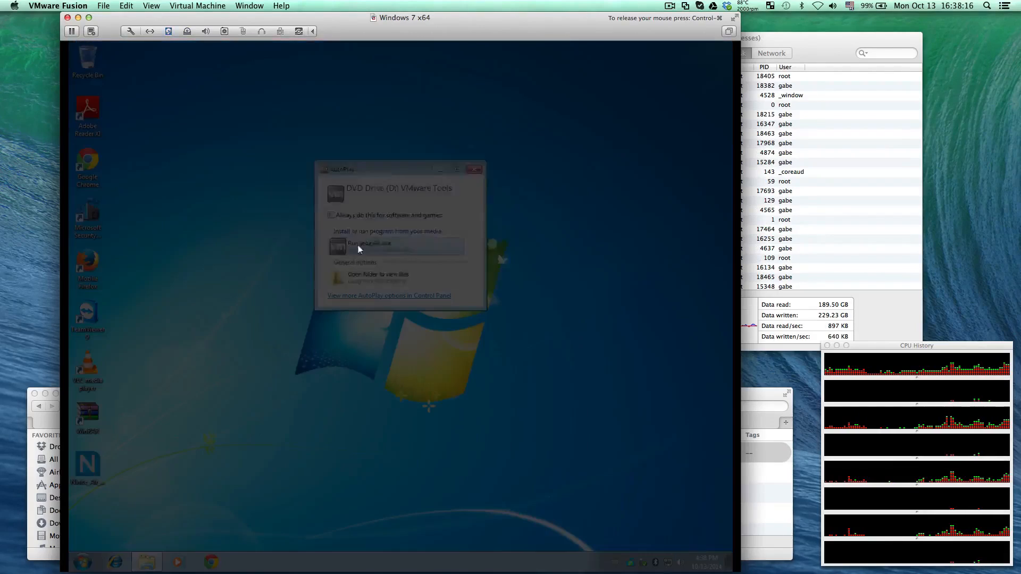
{"action": "left_click", "coordinate": [452, 246]}
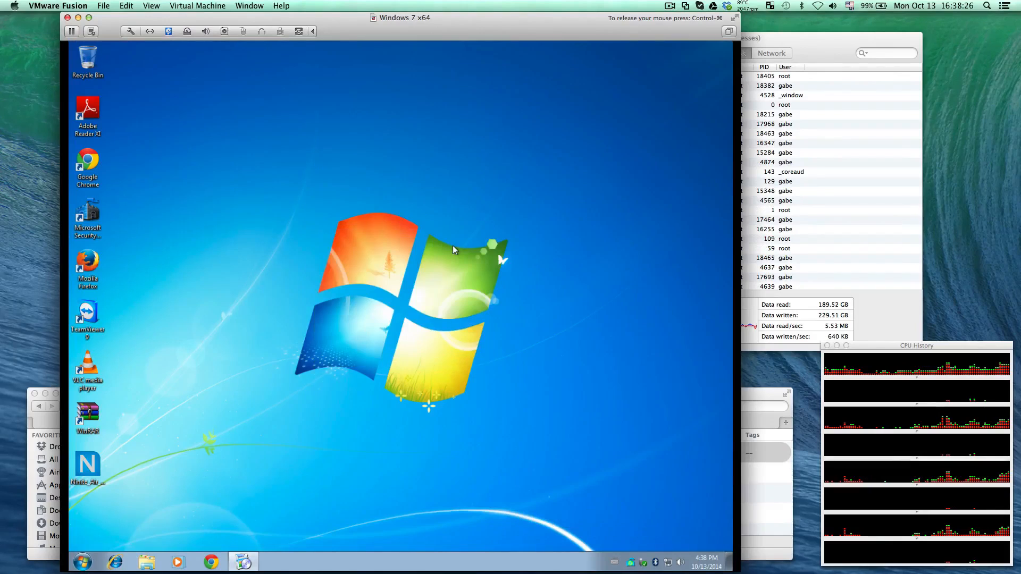
{"action": "double_click", "coordinate": [631, 562]}
{"action": "left_click", "coordinate": [476, 268]}
{"action": "left_click", "coordinate": [597, 161]}
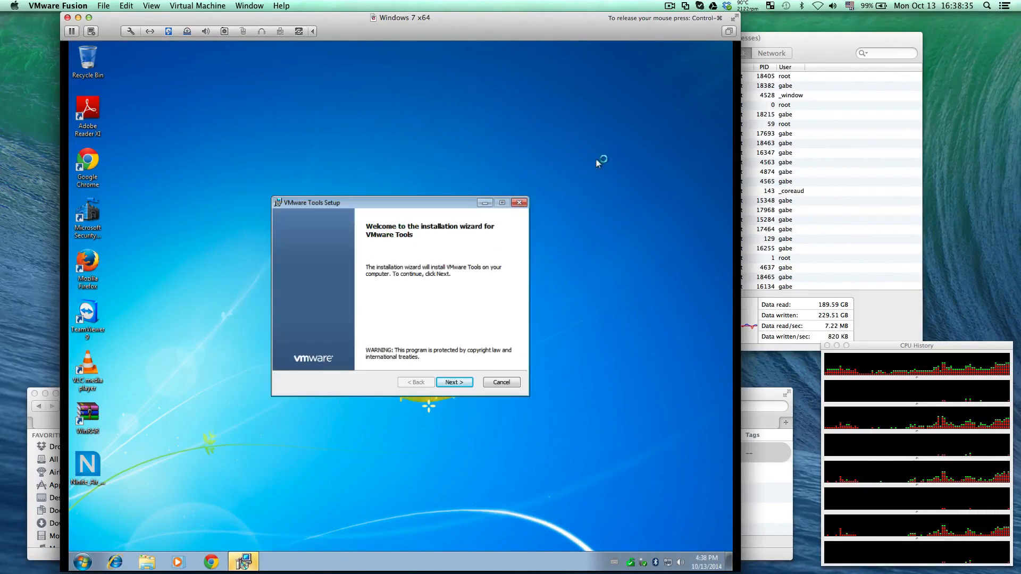
Choose the Custom setup type, review the device drivers in the feature list, and install VMware Tools with the default selection
{"action": "left_click", "coordinate": [454, 384]}
{"action": "left_click", "coordinate": [313, 337]}
{"action": "left_click", "coordinate": [463, 381]}
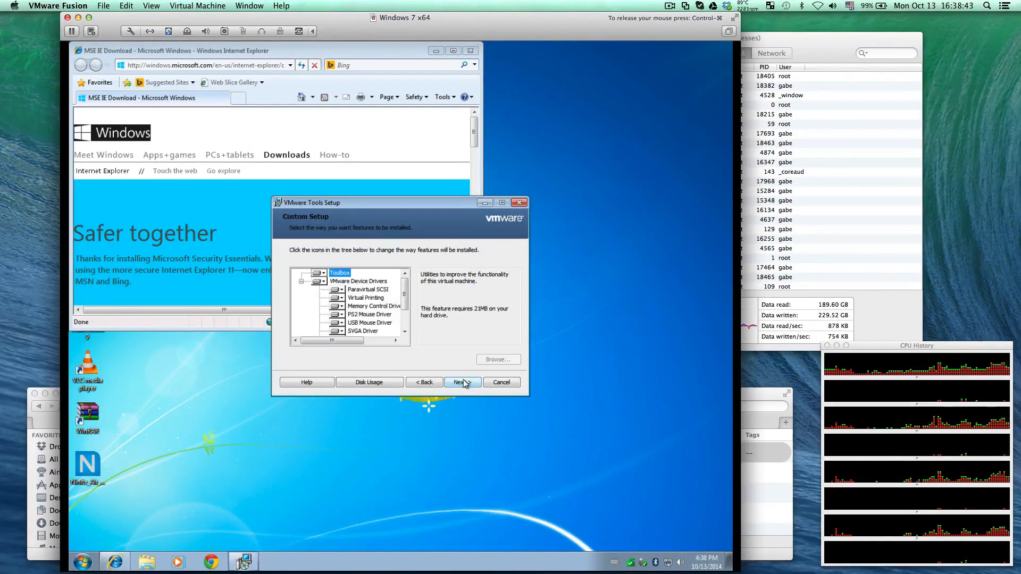
{"action": "left_click", "coordinate": [406, 332]}
{"action": "left_click", "coordinate": [405, 333]}
{"action": "left_click", "coordinate": [405, 333]}
{"action": "left_click", "coordinate": [405, 332]}
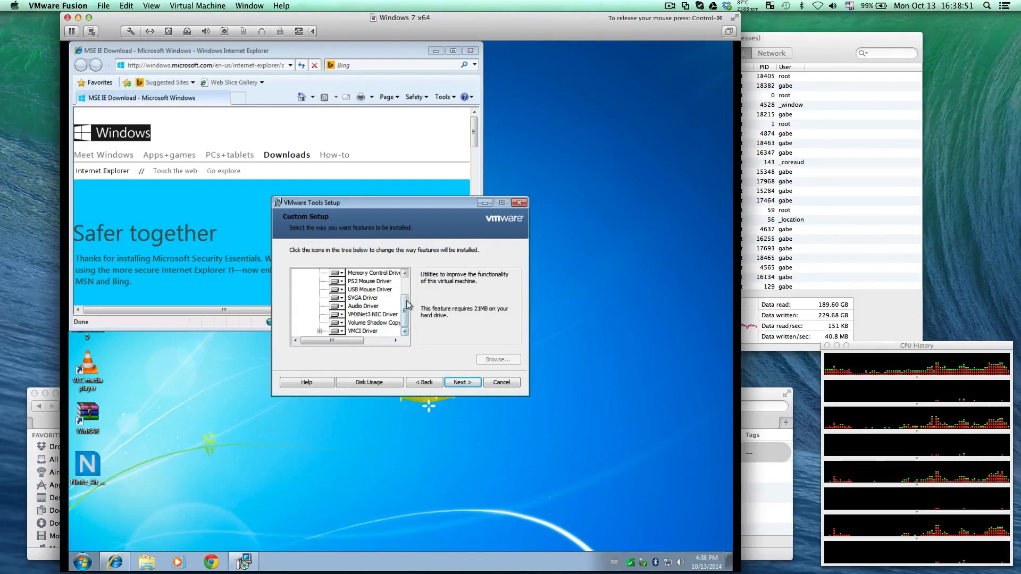
{"action": "scroll", "coordinate": [407, 289], "scroll_direction": "up", "scroll_amount": 2}
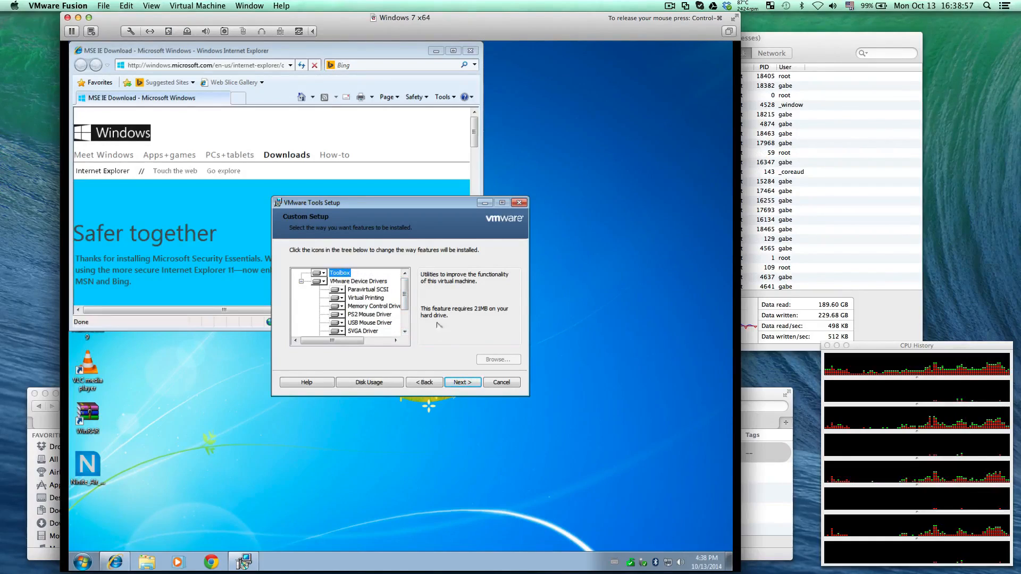
{"action": "left_click", "coordinate": [455, 384]}
{"action": "left_click", "coordinate": [455, 384]}
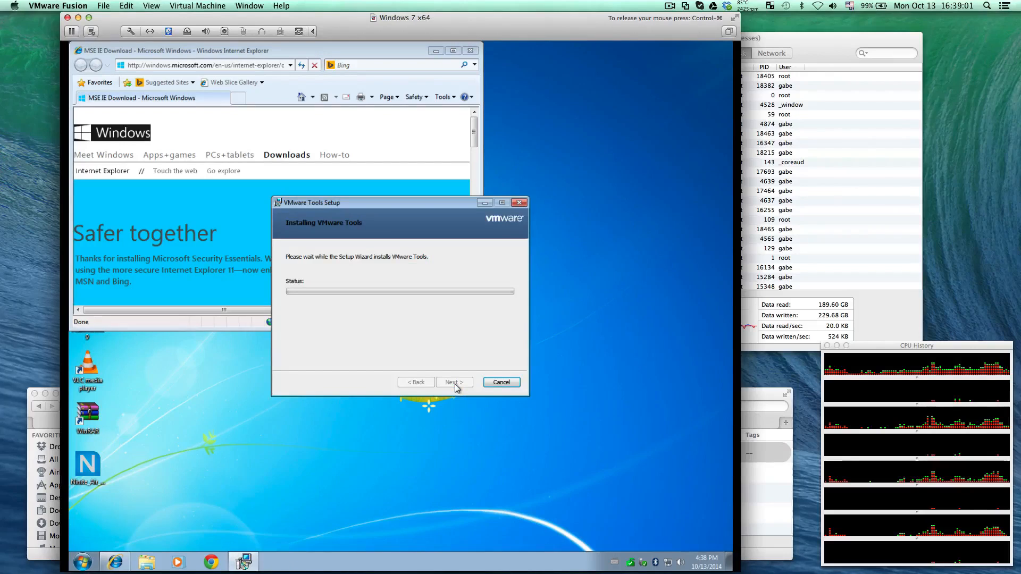
Look over the Internet Explorer page about Microsoft Security Essentials and close the browser
{"action": "left_click", "coordinate": [419, 52]}
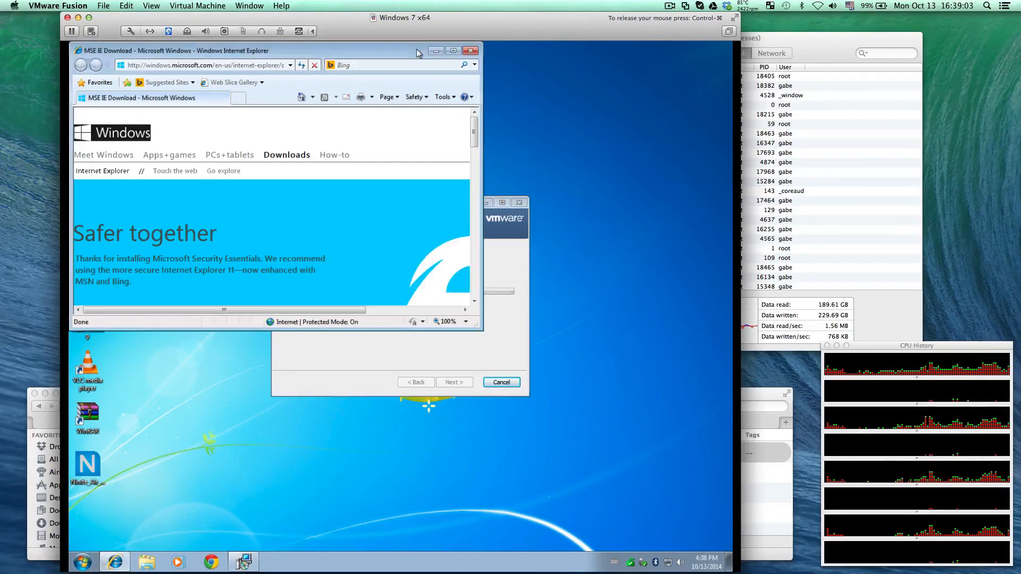
{"action": "scroll", "coordinate": [471, 182], "scroll_direction": "down", "scroll_amount": 3}
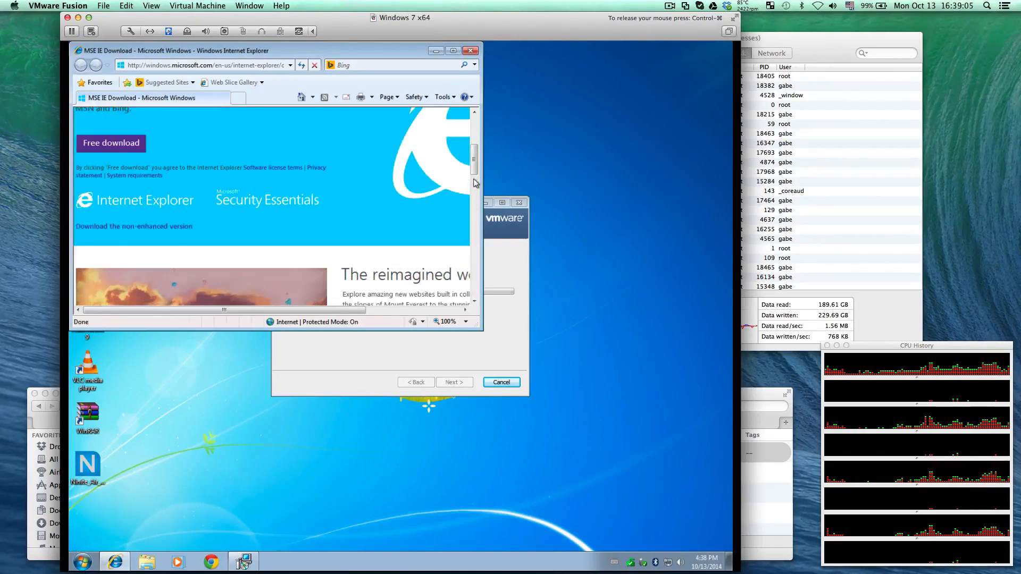
{"action": "left_click", "coordinate": [471, 51]}
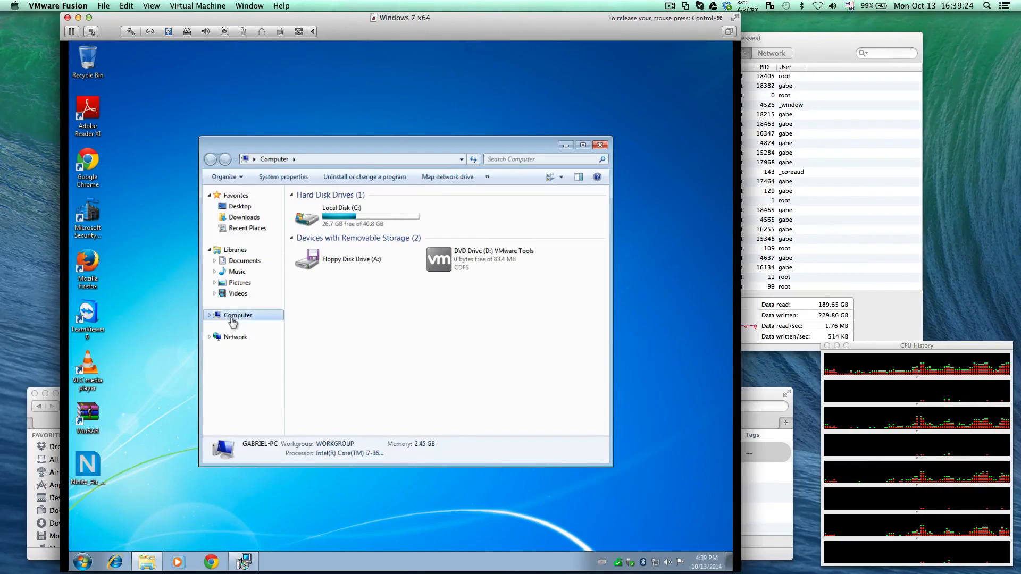
Open Device Manager from the computer's properties to check the drivers, minimize the System window, and close the Computer window
{"action": "right_click", "coordinate": [232, 321]}
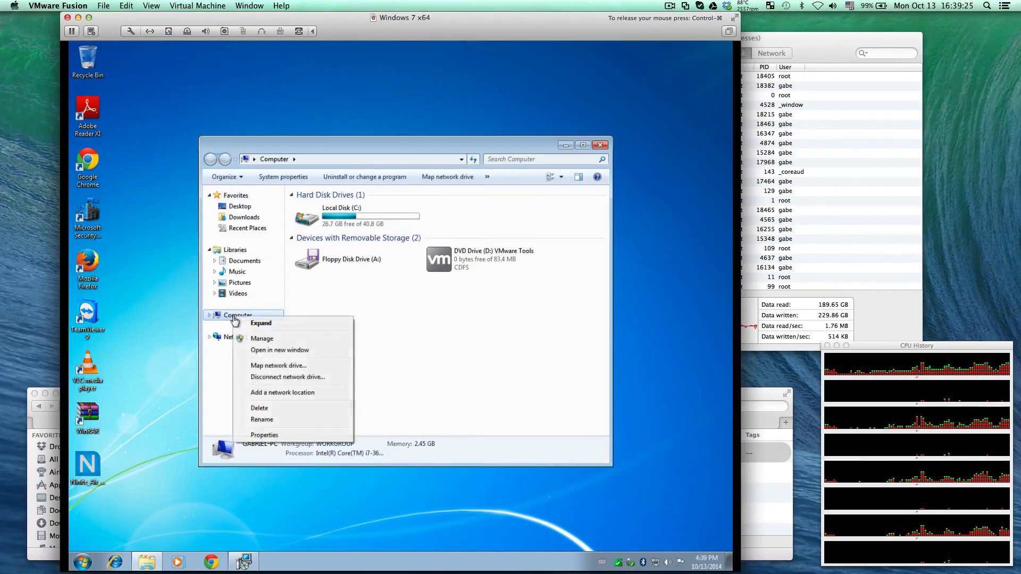
{"action": "left_click", "coordinate": [288, 435]}
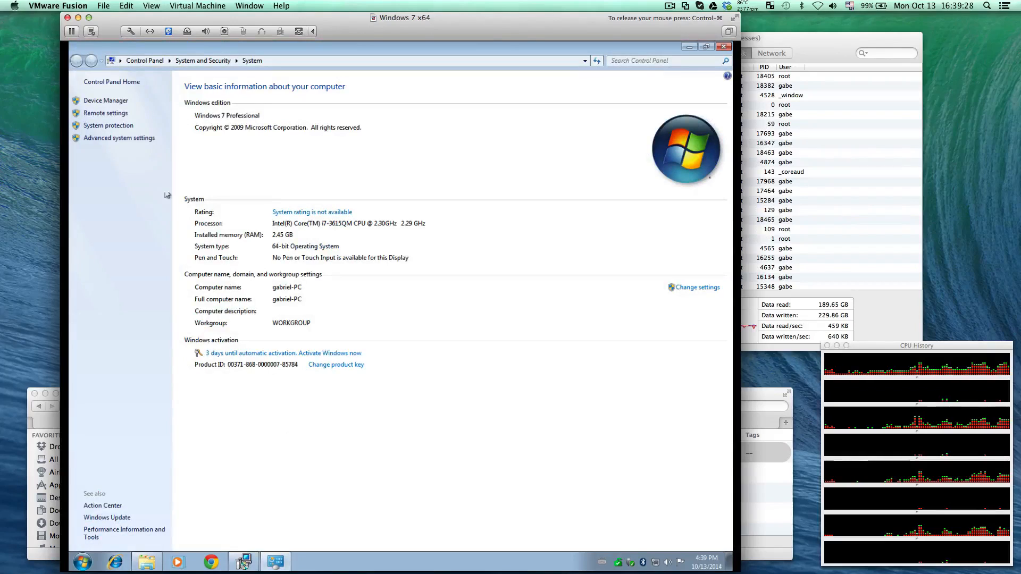
{"action": "left_click", "coordinate": [113, 101]}
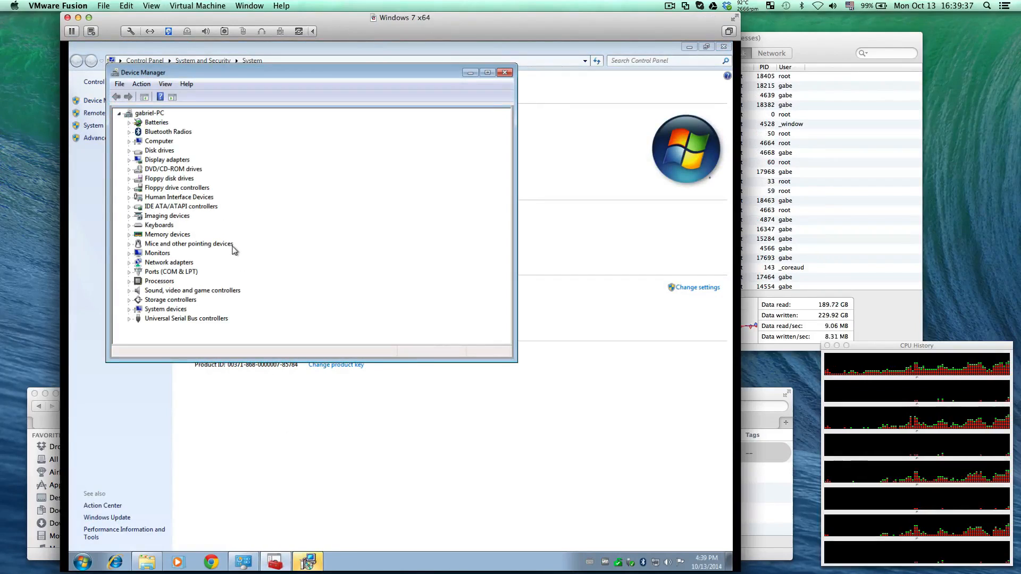
{"action": "left_click", "coordinate": [689, 47]}
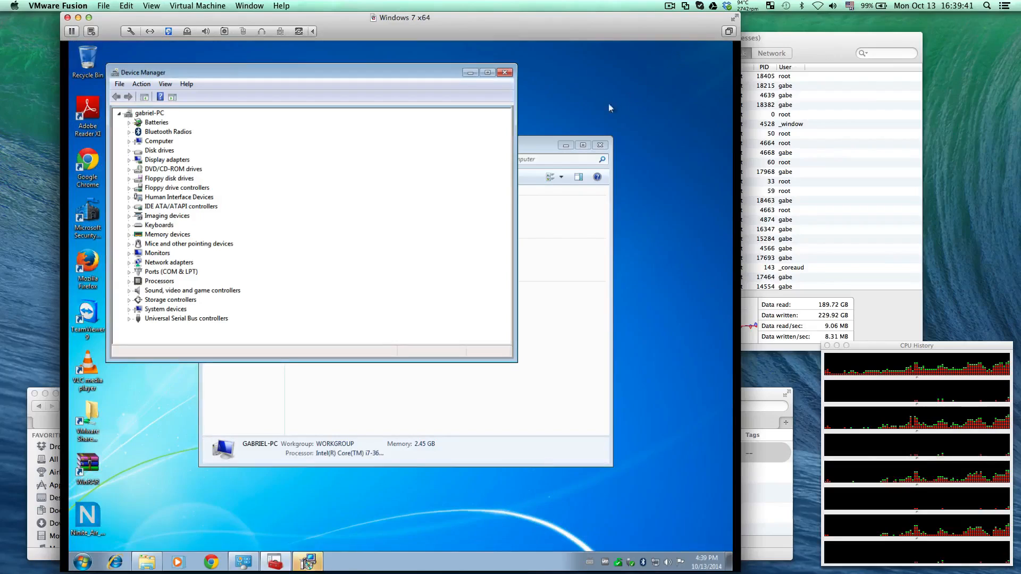
{"action": "left_click", "coordinate": [599, 145]}
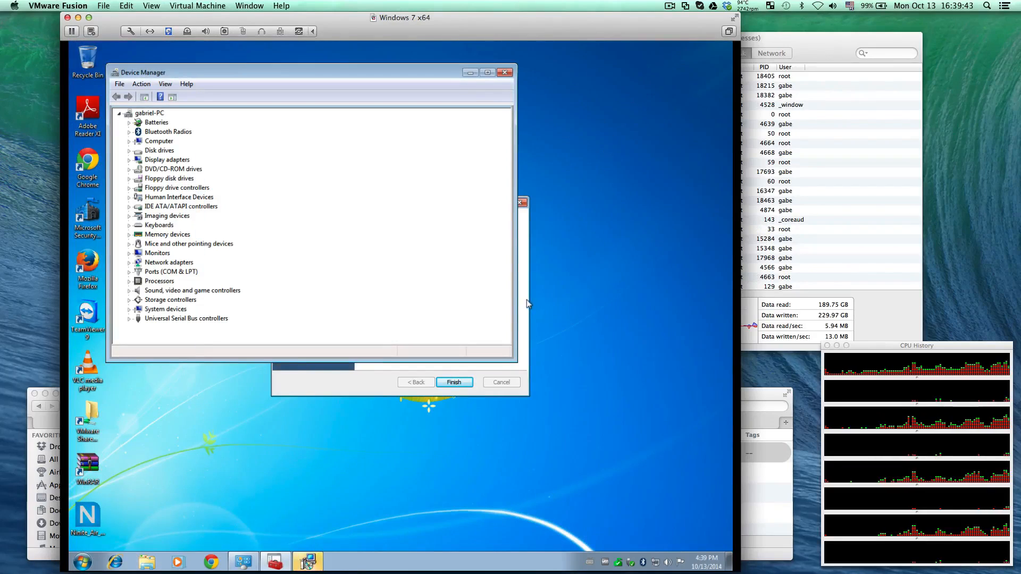
Finish the VMware Tools setup wizard and restart Windows to apply its configuration changes
{"action": "left_click", "coordinate": [527, 304]}
{"action": "left_click", "coordinate": [454, 382]}
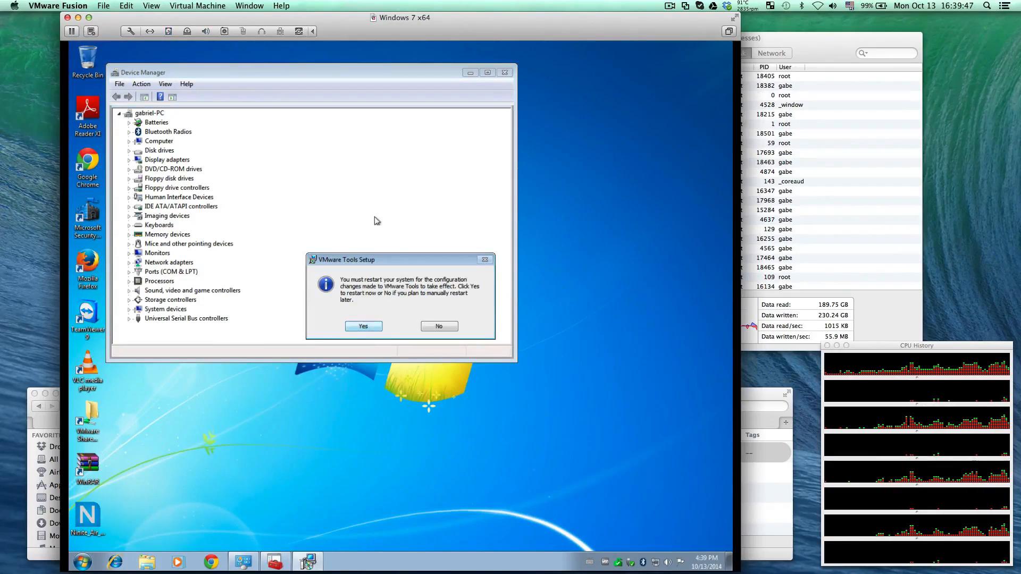
{"action": "left_click_drag", "start_coordinate": [389, 261], "coordinate": [382, 396]}
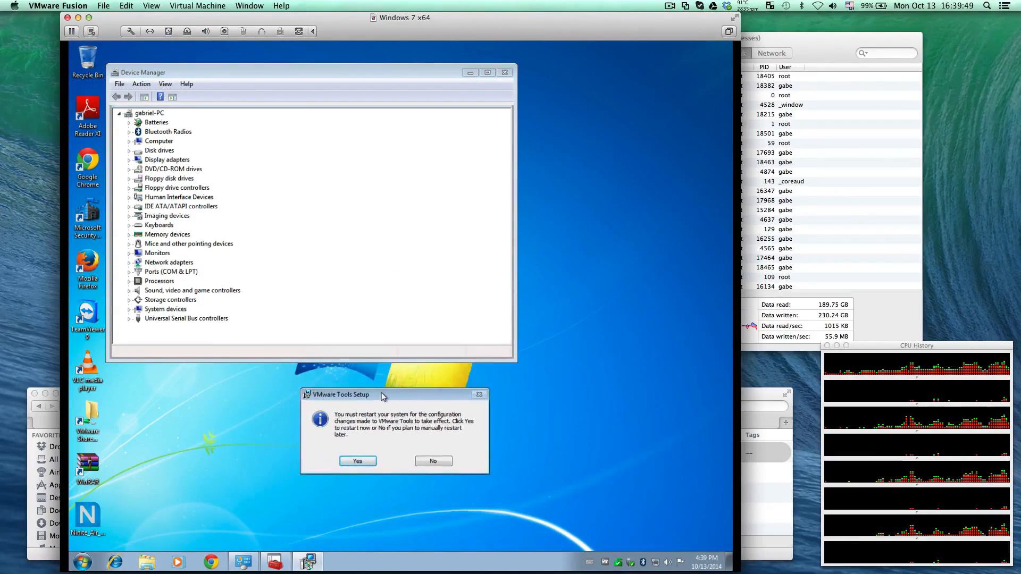
{"action": "left_click", "coordinate": [366, 462]}
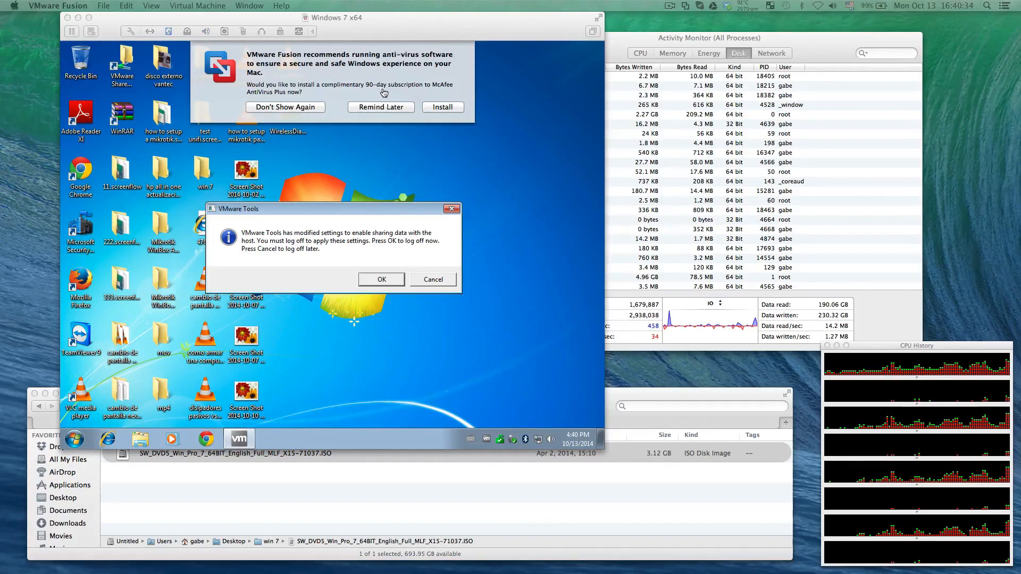
Permanently dismiss the McAfee AntiVirus Plus offer, log off Windows to apply the VMware Tools sharing settings, and sign back in
{"action": "left_click", "coordinate": [316, 109]}
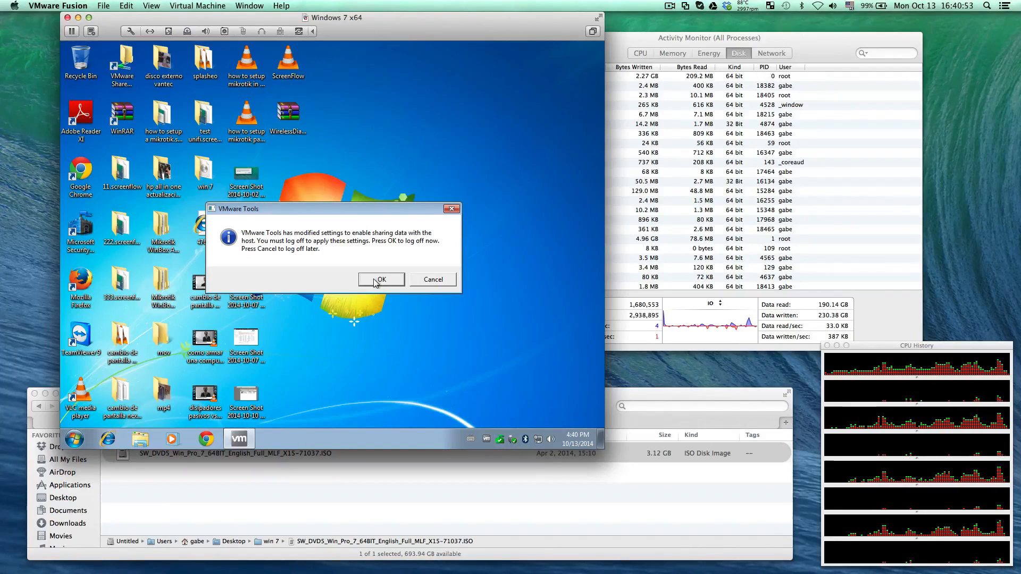
{"action": "left_click", "coordinate": [379, 279]}
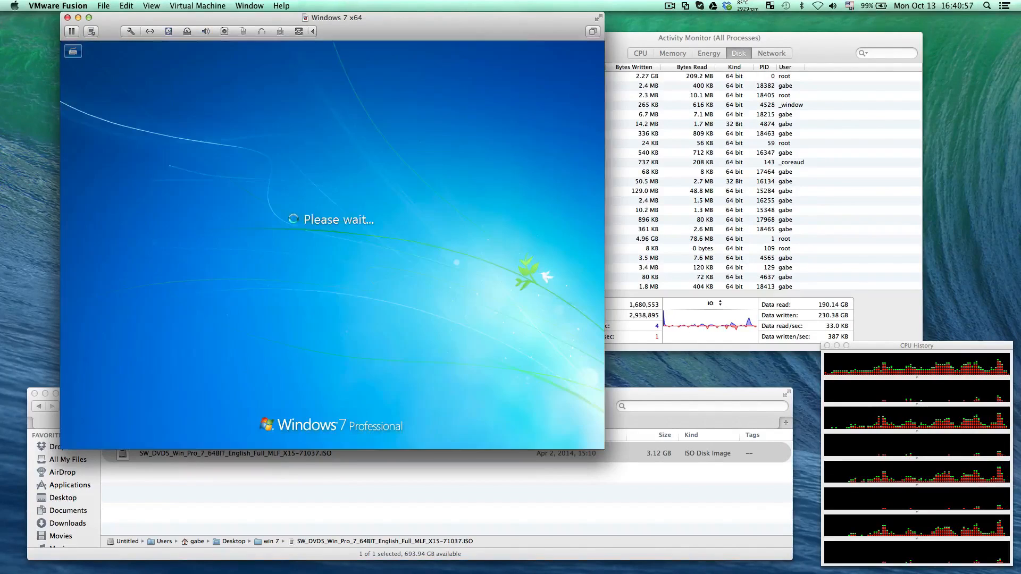
{"action": "left_click", "coordinate": [343, 281]}
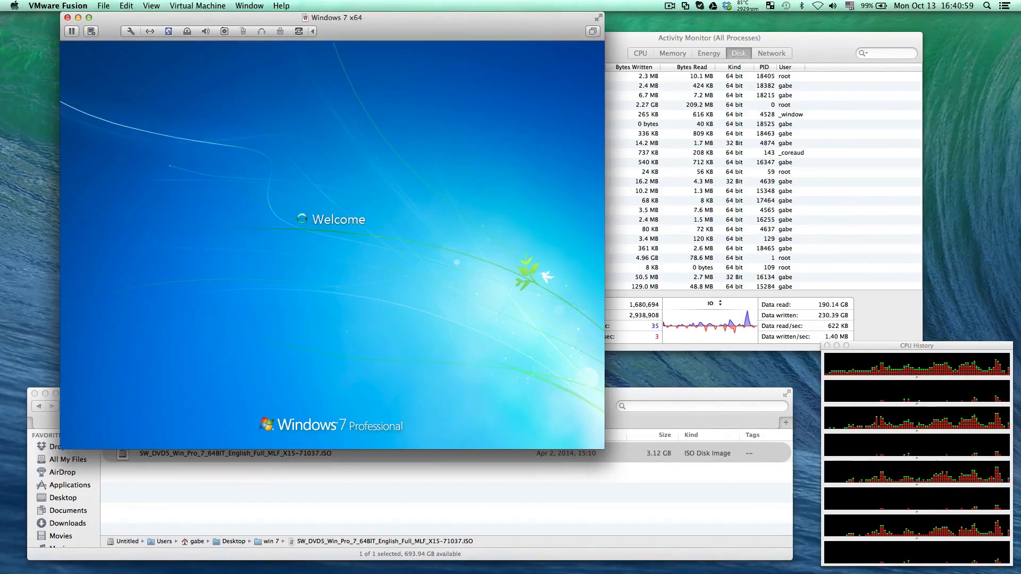
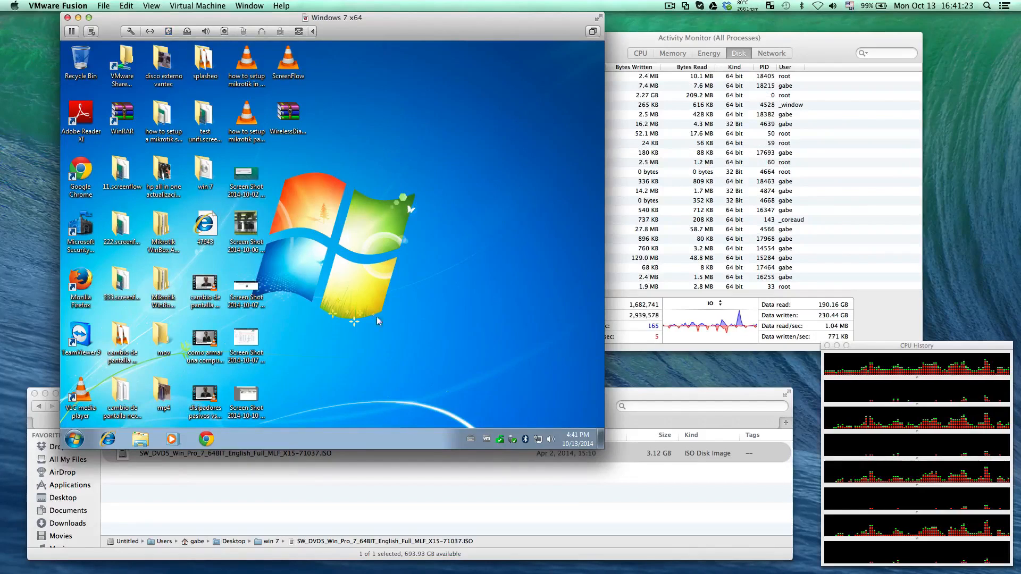
Open Device Manager from the computer's properties, check the driver listed under Display adapters, and close Device Manager
{"action": "key", "text": "super+e"}
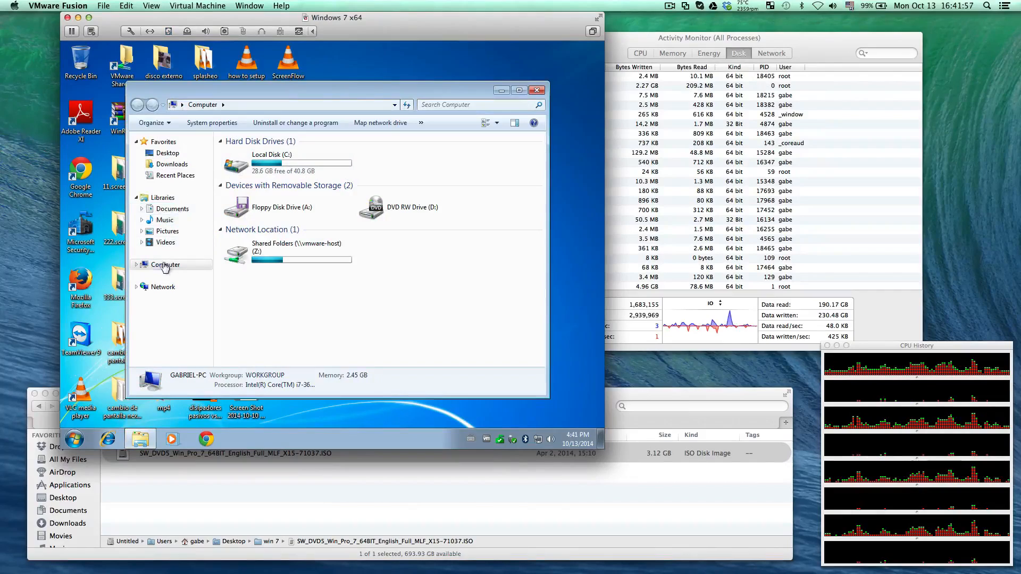
{"action": "right_click", "coordinate": [165, 267]}
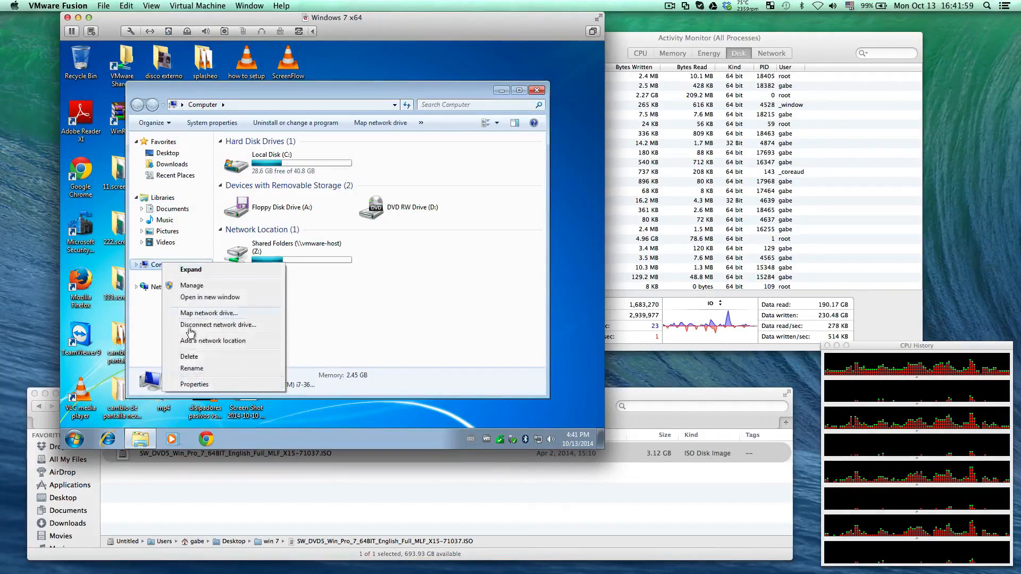
{"action": "left_click", "coordinate": [195, 384]}
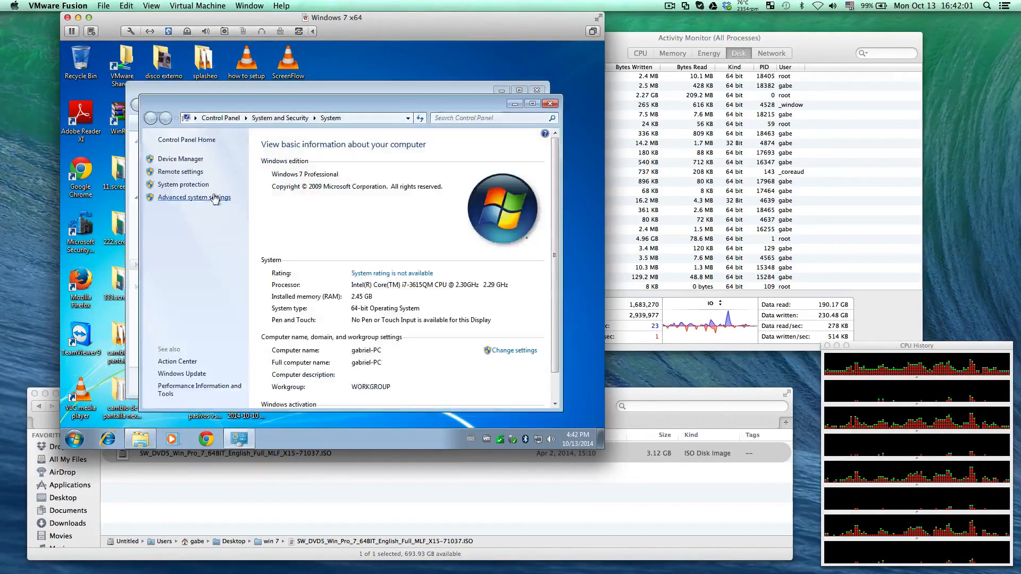
{"action": "left_click", "coordinate": [188, 161]}
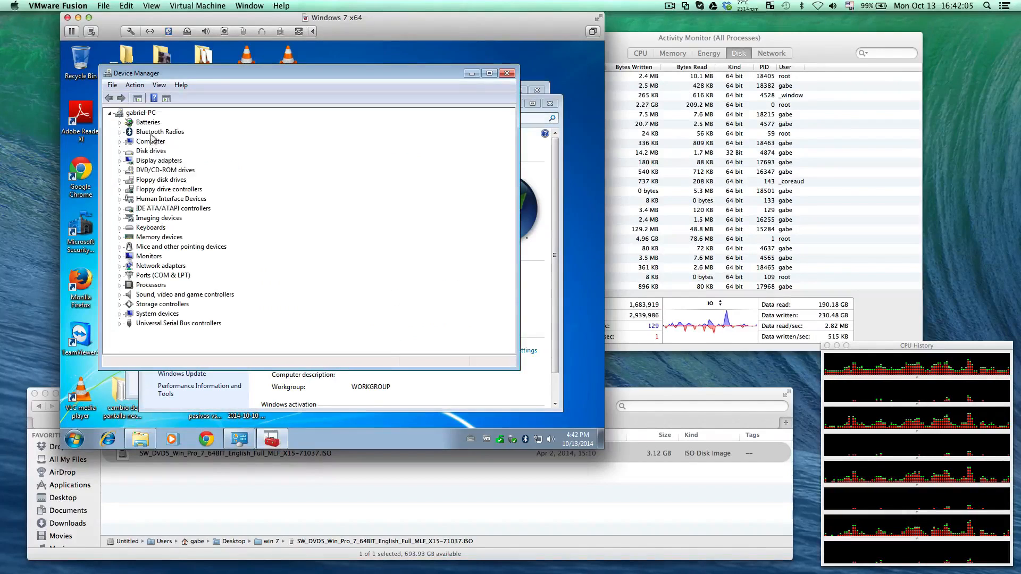
{"action": "double_click", "coordinate": [158, 161]}
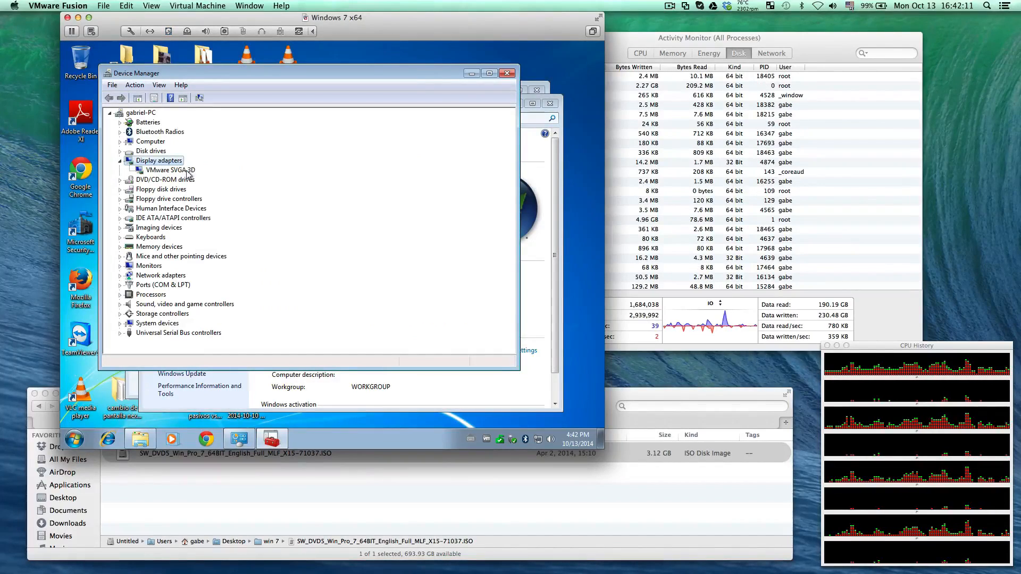
{"action": "left_click", "coordinate": [188, 171]}
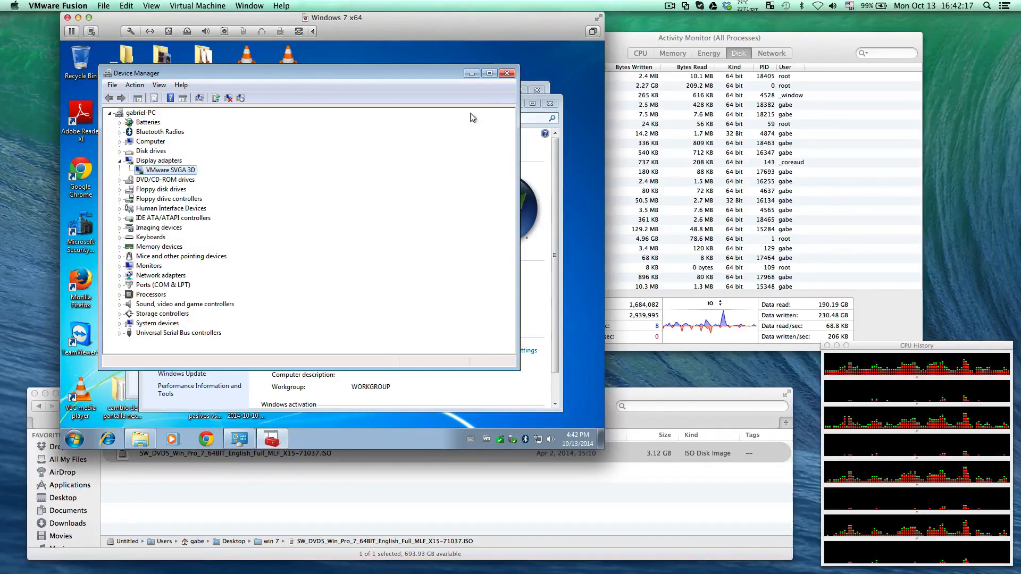
{"action": "left_click", "coordinate": [508, 74]}
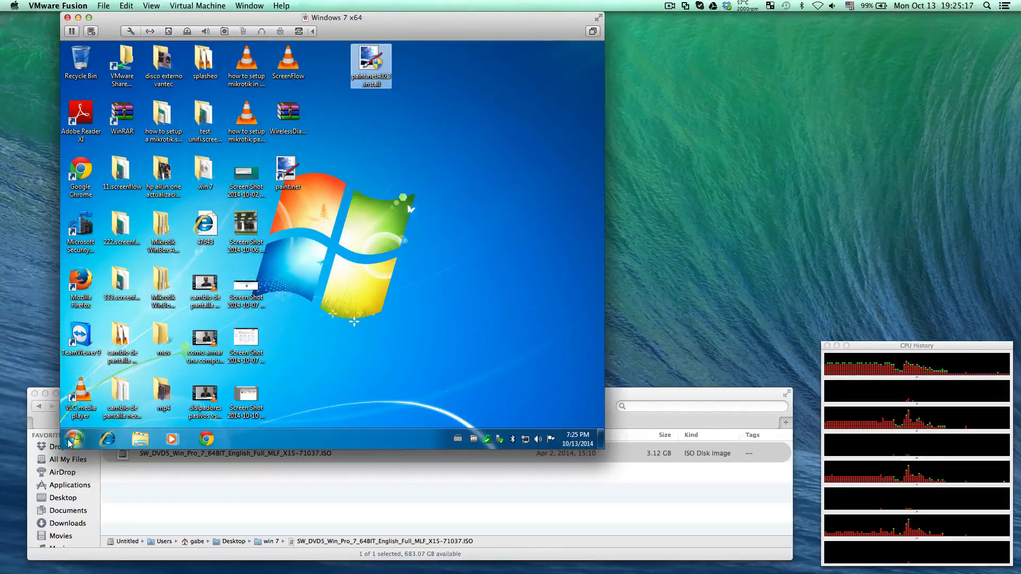
Open the recent image Screen Shot 2014-10-02 at 17.44.16.png in paint.net inside Windows, look at it, and close paint.net
{"action": "double_click", "coordinate": [290, 170]}
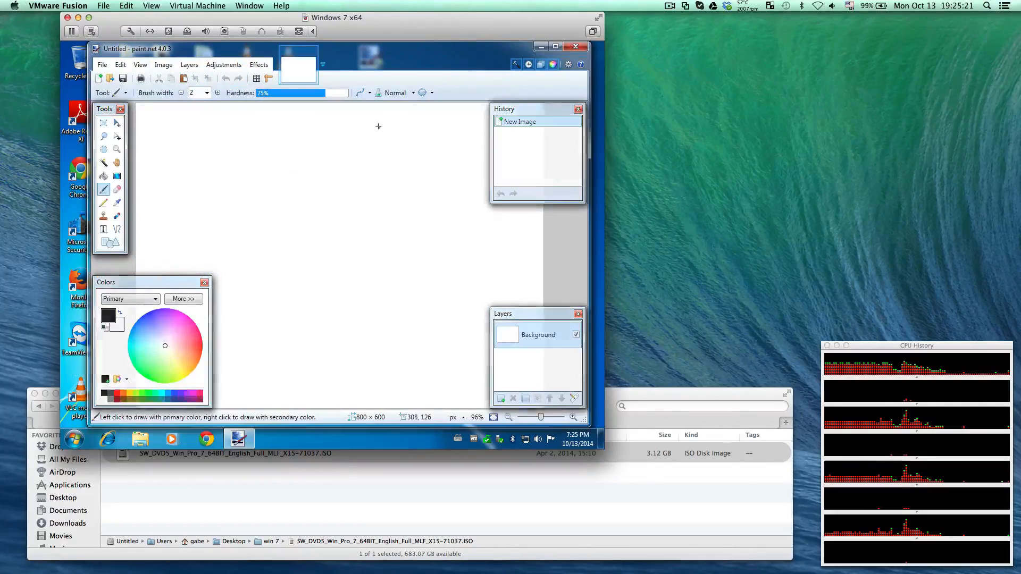
{"action": "left_click", "coordinate": [102, 65]}
{"action": "mouse_move", "coordinate": [119, 112]}
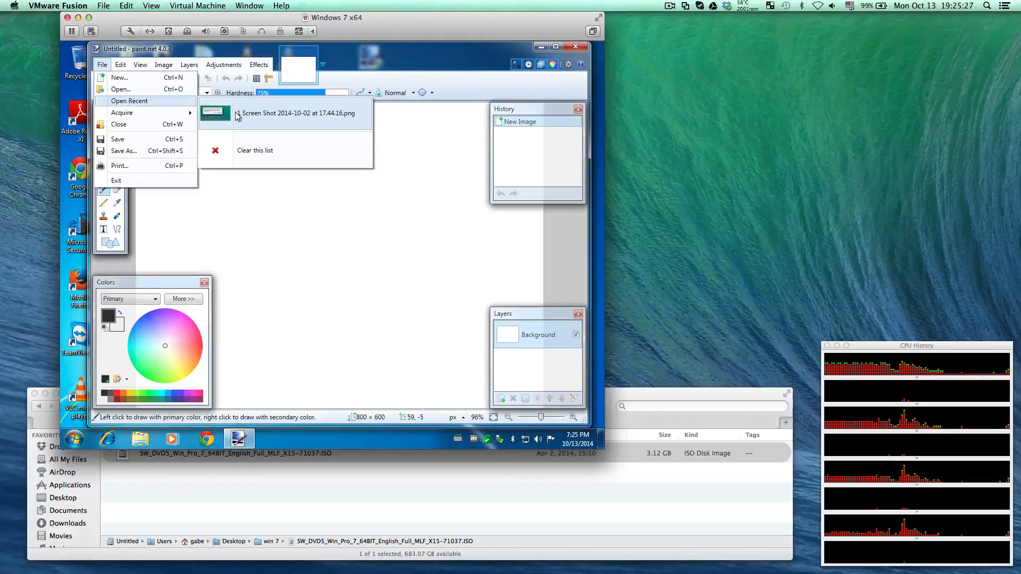
{"action": "left_click", "coordinate": [235, 111]}
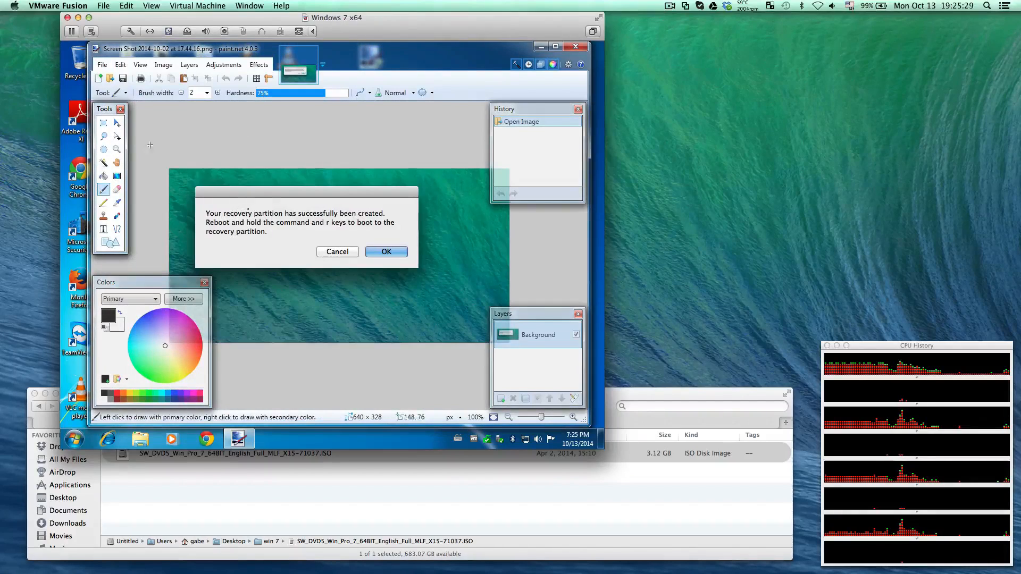
{"action": "left_click", "coordinate": [575, 48]}
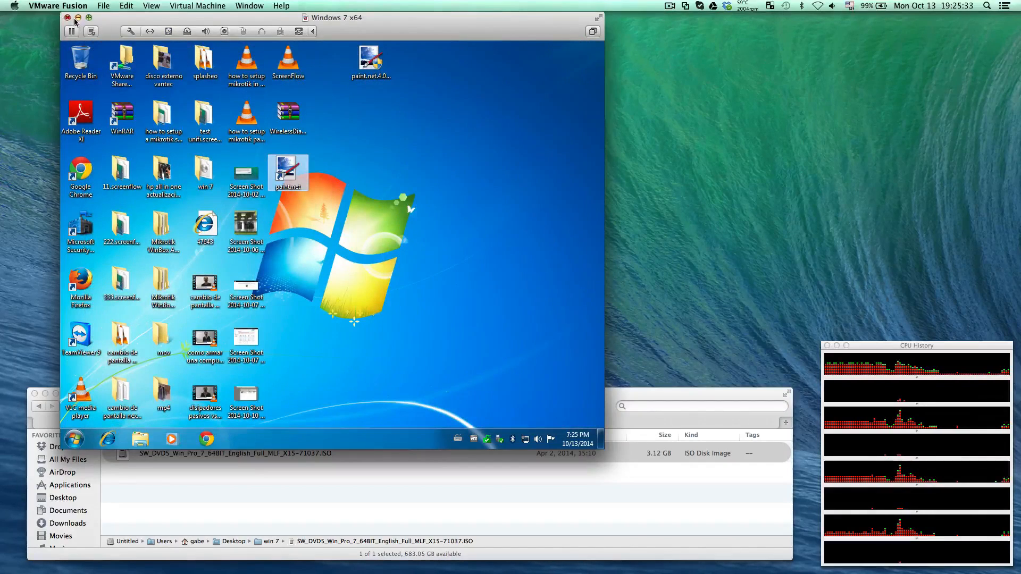
Switch the virtual machine to Unity view and browse the Mac's Desktop folder in Finder for the screenshots
{"action": "left_click", "coordinate": [151, 7]}
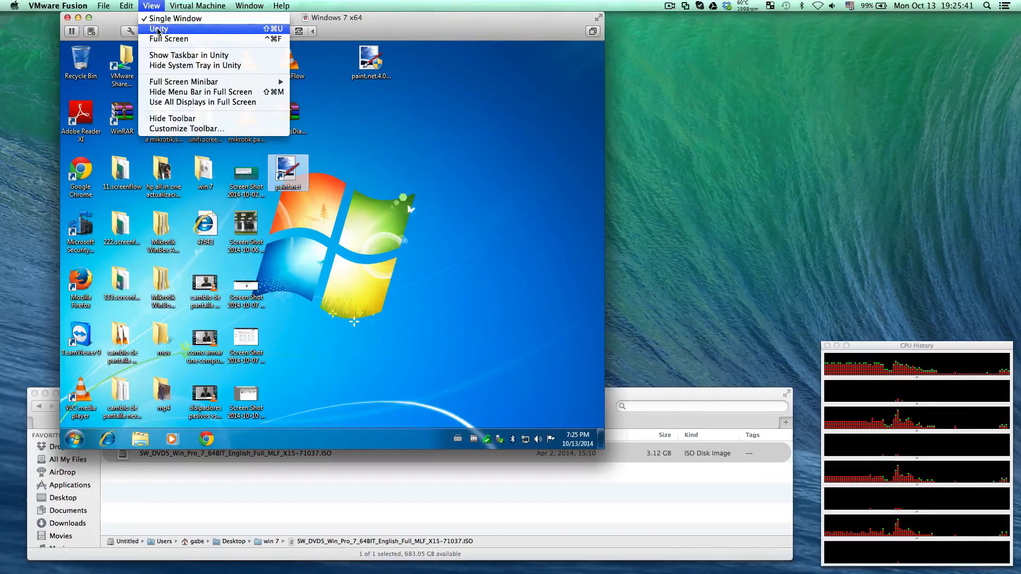
{"action": "left_click", "coordinate": [157, 29]}
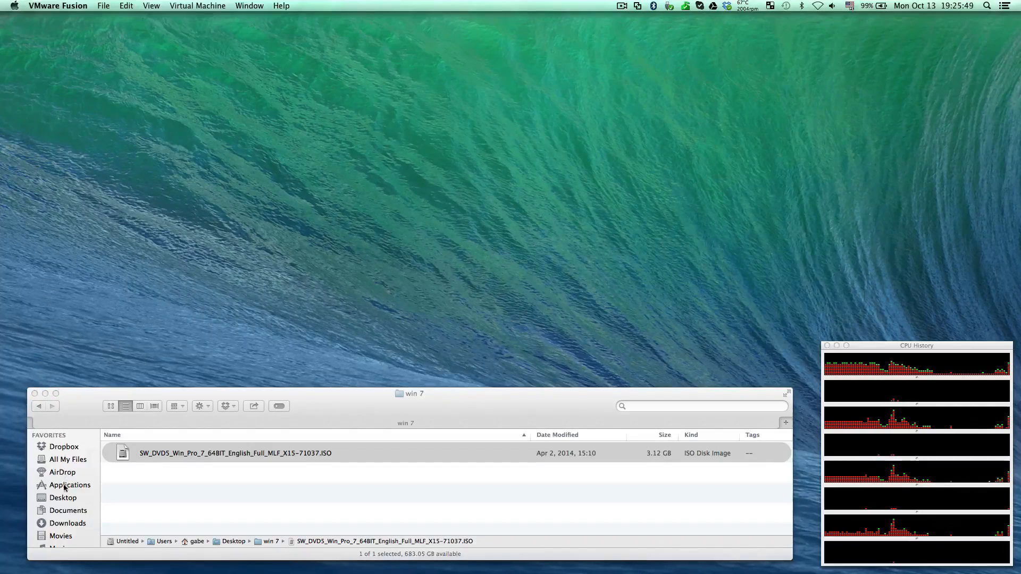
{"action": "left_click", "coordinate": [62, 506]}
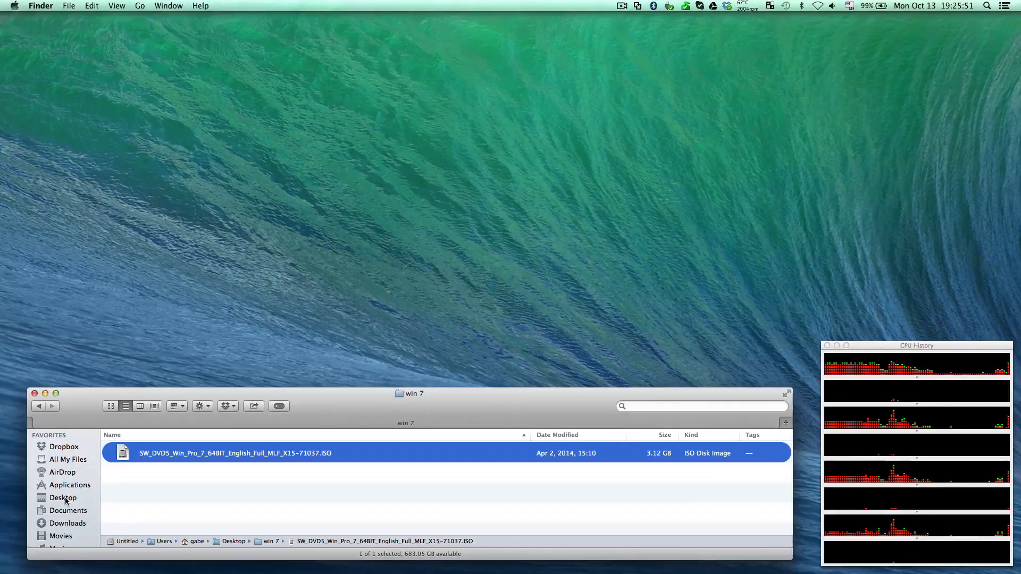
{"action": "left_click", "coordinate": [63, 500]}
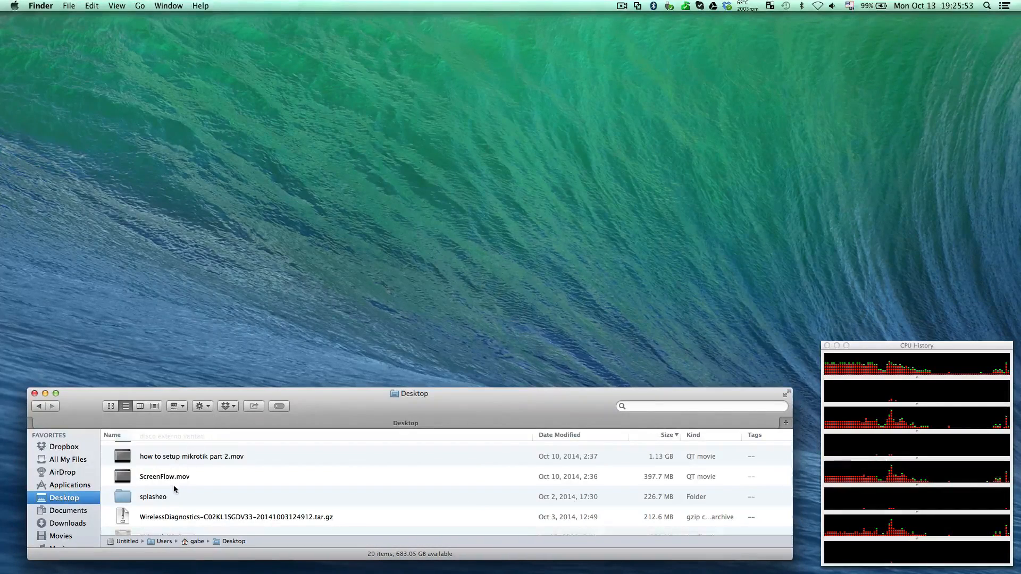
{"action": "scroll", "coordinate": [171, 491], "scroll_direction": "down", "scroll_amount": 5}
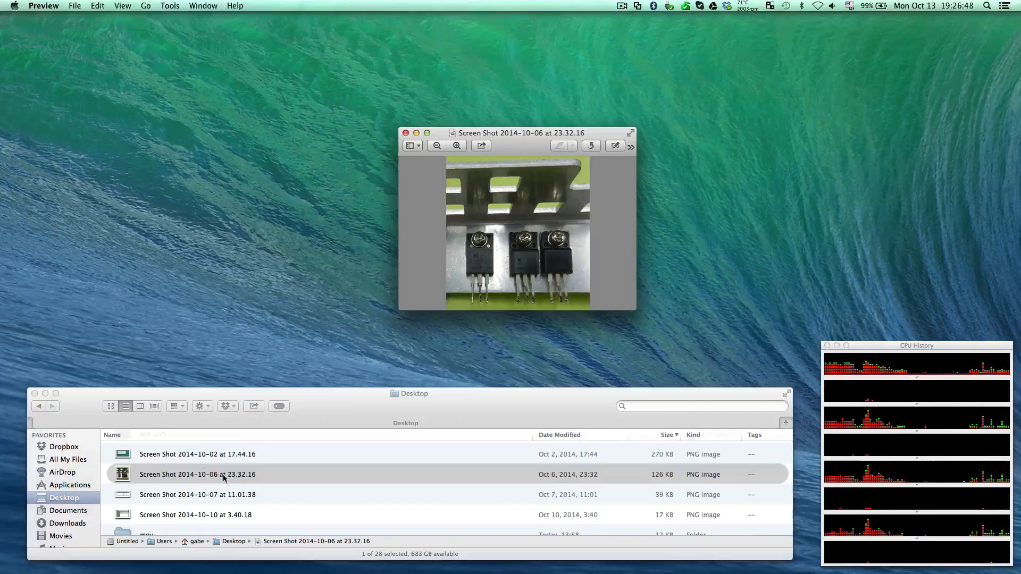
View the image Screen Shot 2014-10-06 at 23.32.16 in Preview and close its window
{"action": "left_click", "coordinate": [201, 475]}
{"action": "key", "text": "Return"}
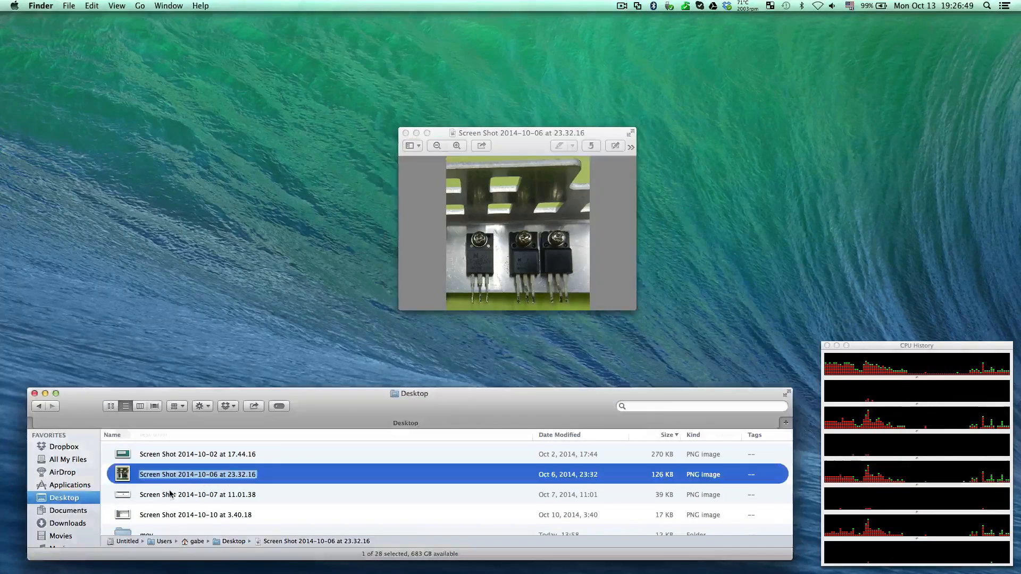
{"action": "left_click", "coordinate": [280, 474]}
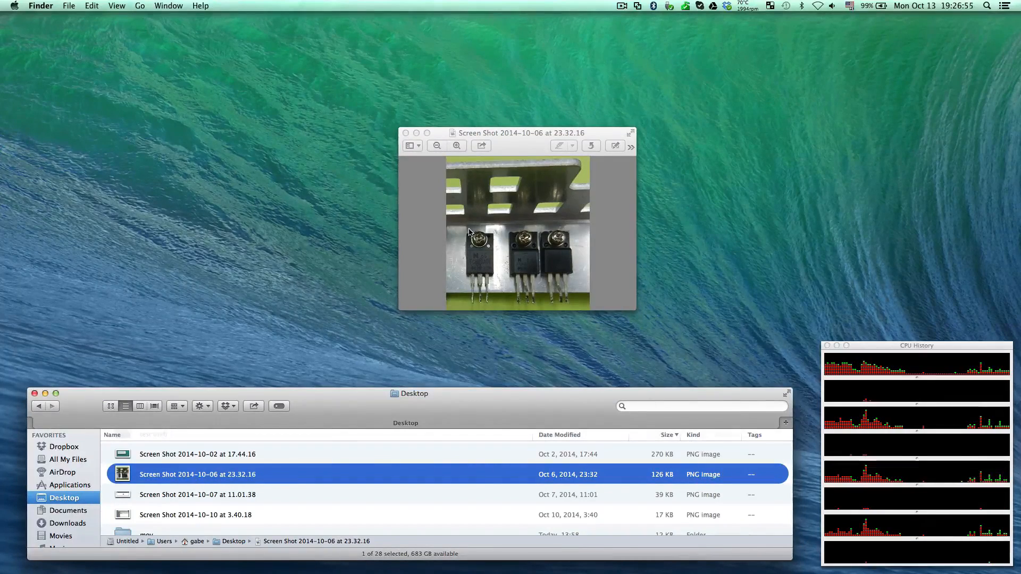
{"action": "left_click", "coordinate": [406, 133]}
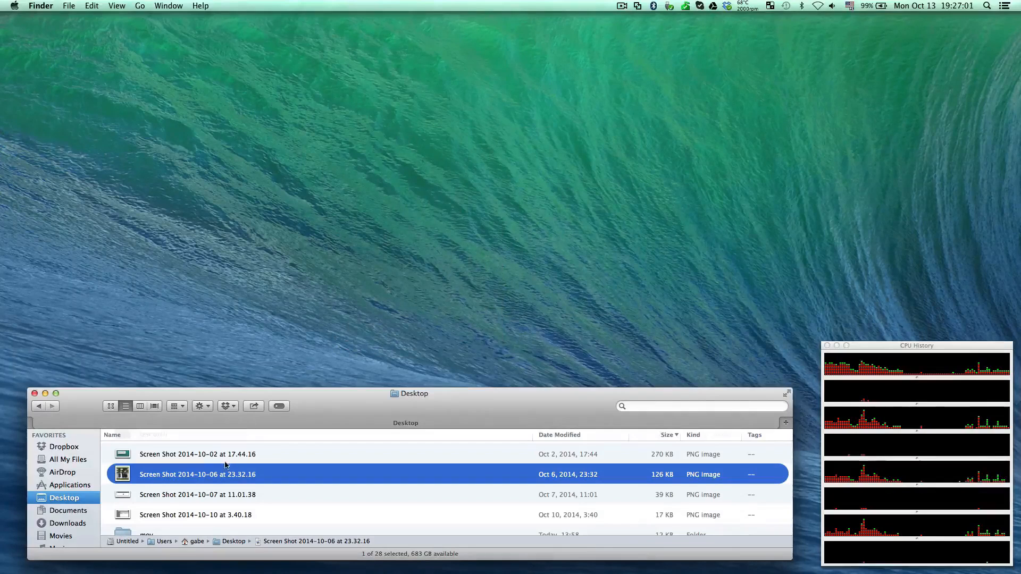
Open Screen Shot 2014-10-06 at 23.32.16 from Finder with the virtual machine's paint.net and reposition its window on the Mac desktop
{"action": "right_click", "coordinate": [215, 474]}
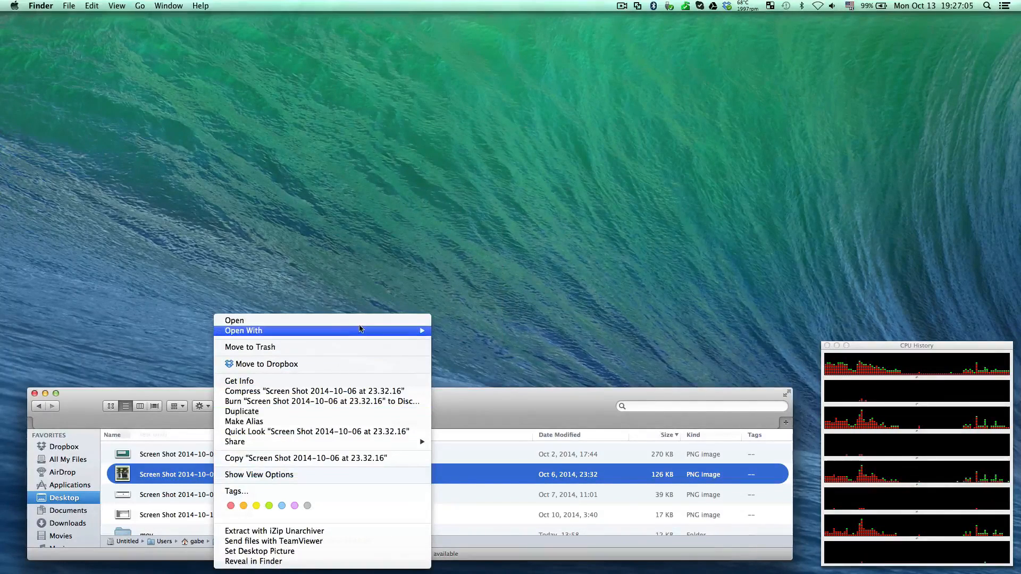
{"action": "mouse_move", "coordinate": [421, 331]}
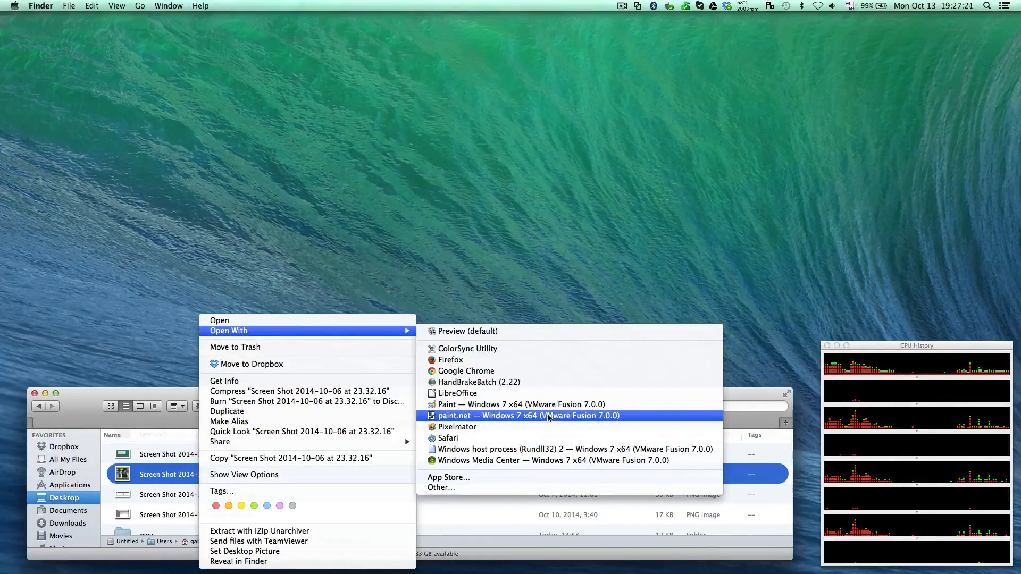
{"action": "left_click", "coordinate": [596, 419]}
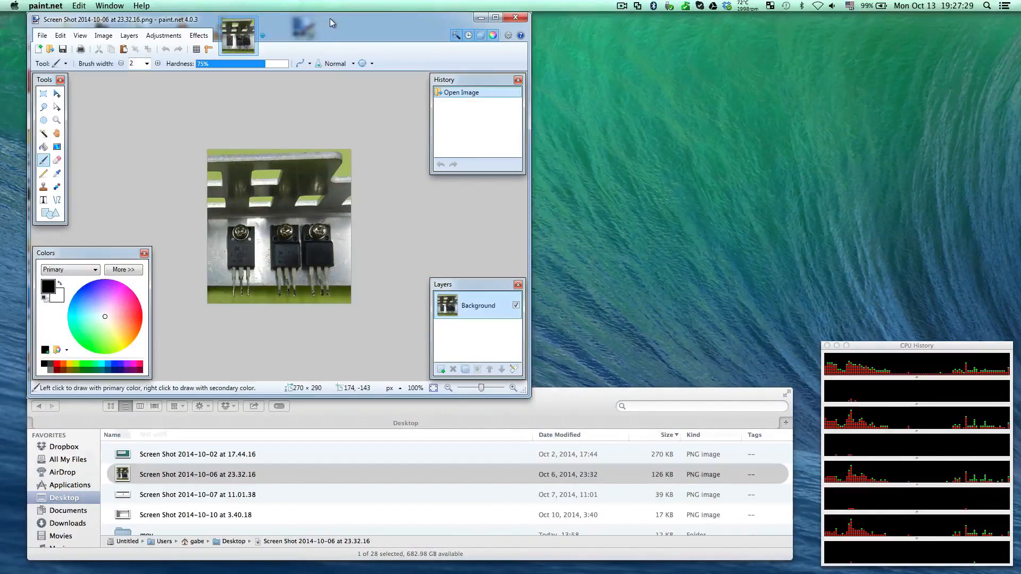
{"action": "left_click_drag", "start_coordinate": [329, 18], "coordinate": [486, 51]}
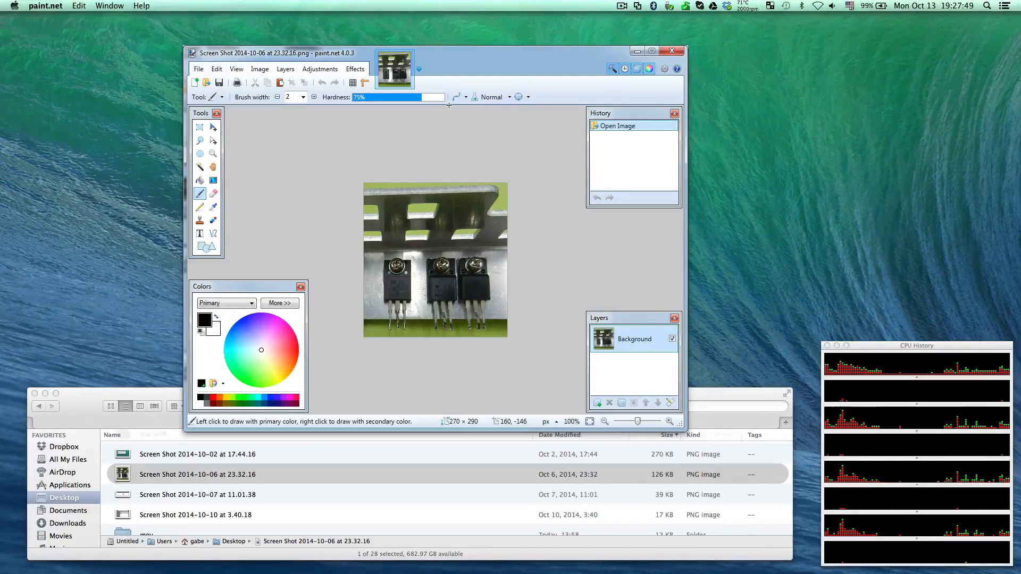
{"action": "left_click_drag", "start_coordinate": [468, 58], "coordinate": [430, 42]}
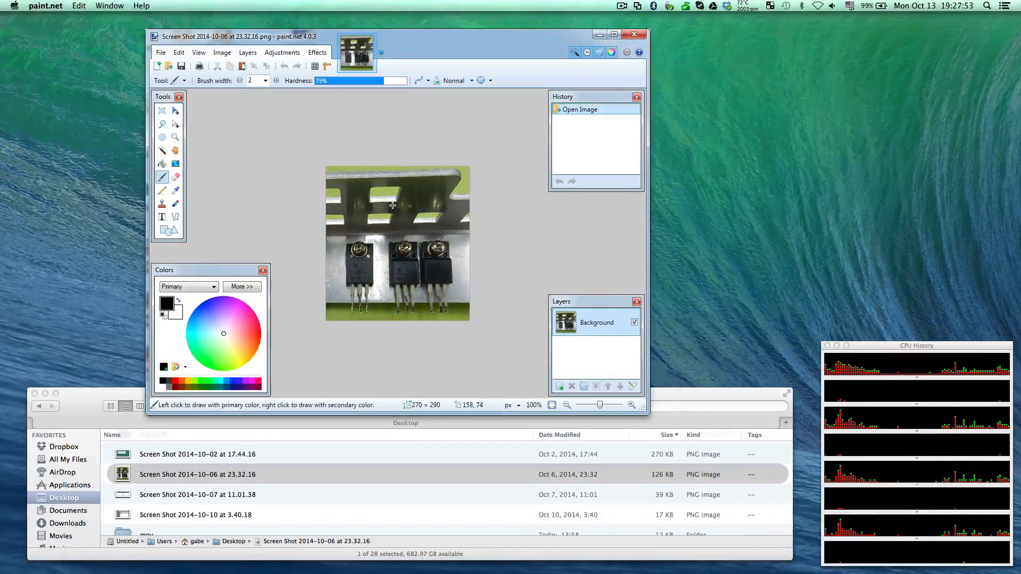
Scribble black freehand lines over the three transistors in the image with the Paintbrush at width 2
{"action": "left_click", "coordinate": [163, 152]}
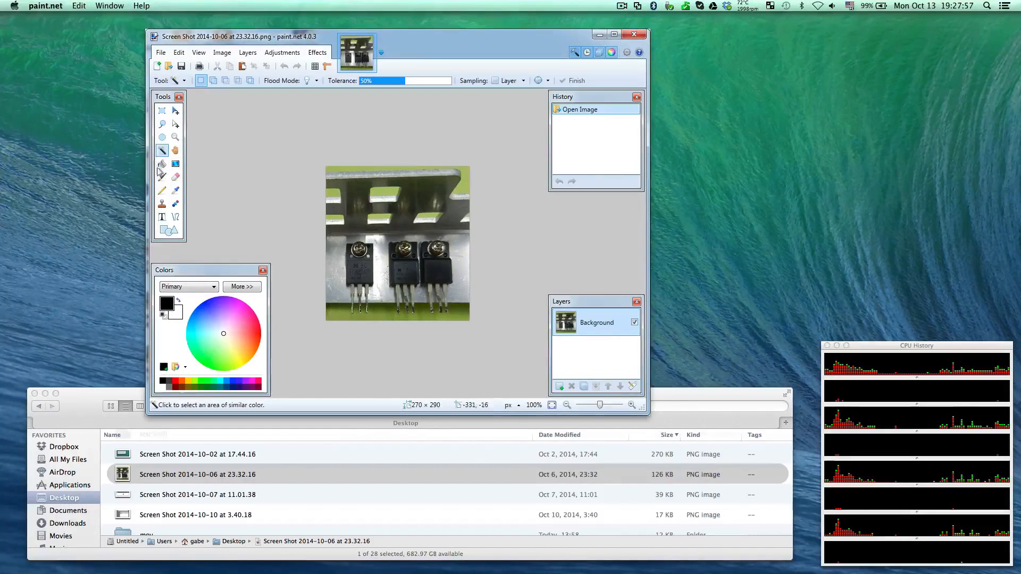
{"action": "left_click", "coordinate": [162, 177]}
{"action": "left_click", "coordinate": [383, 219]}
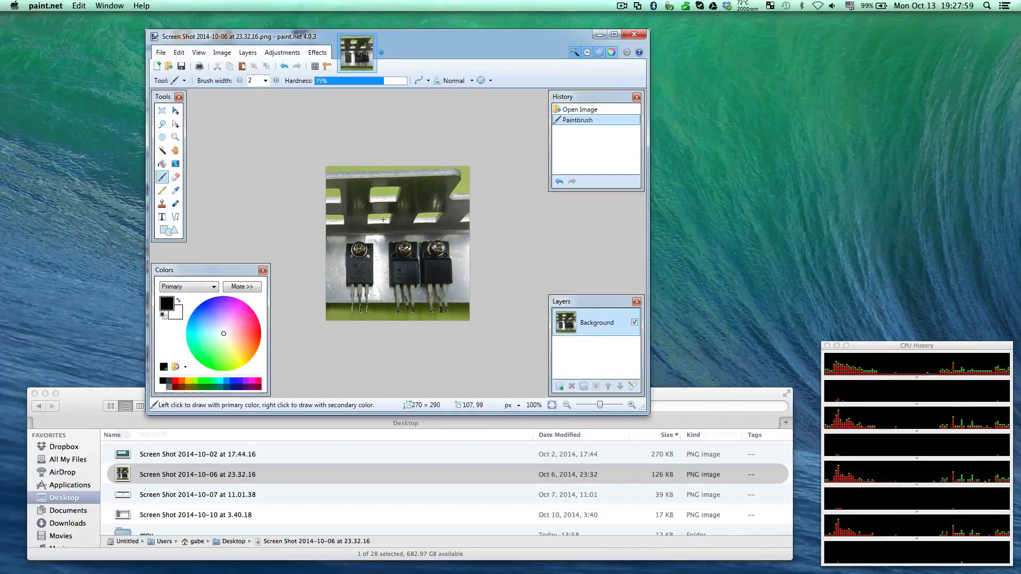
{"action": "mouse_move", "coordinate": [383, 219]}
{"action": "left_mouse_down"}
{"action": "mouse_move", "coordinate": [471, 198]}
{"action": "mouse_move", "coordinate": [372, 268]}
{"action": "mouse_move", "coordinate": [375, 250]}
{"action": "mouse_move", "coordinate": [421, 277]}
{"action": "mouse_move", "coordinate": [363, 242]}
{"action": "mouse_move", "coordinate": [381, 239]}
{"action": "left_mouse_up"}
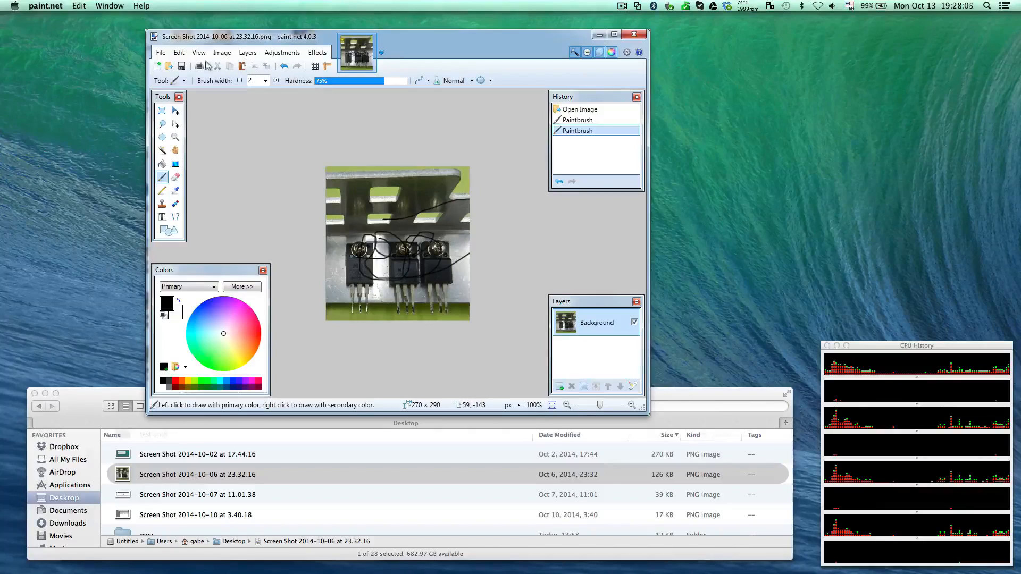
{"action": "left_click", "coordinate": [161, 53]}
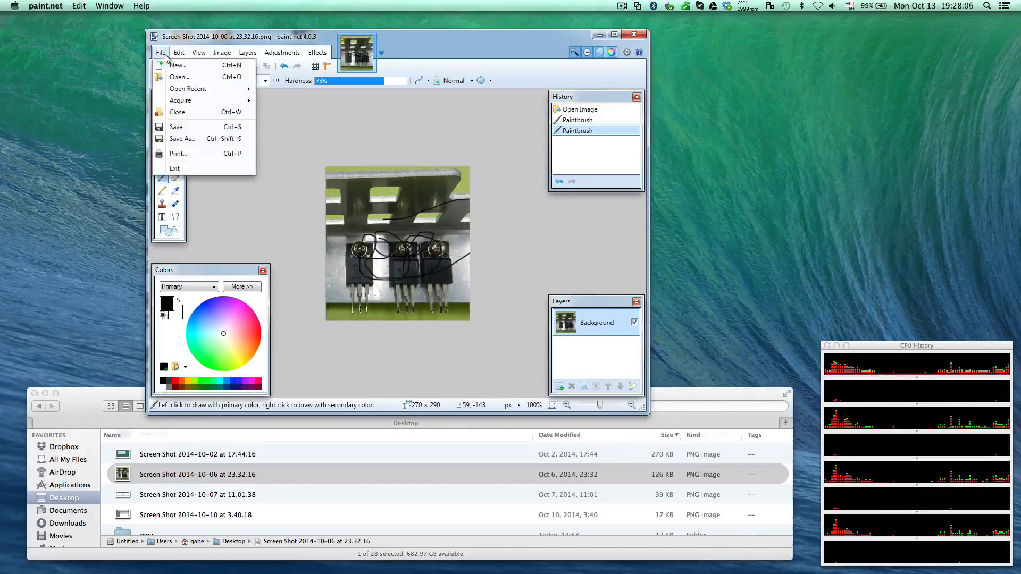
{"action": "left_click", "coordinate": [182, 139]}
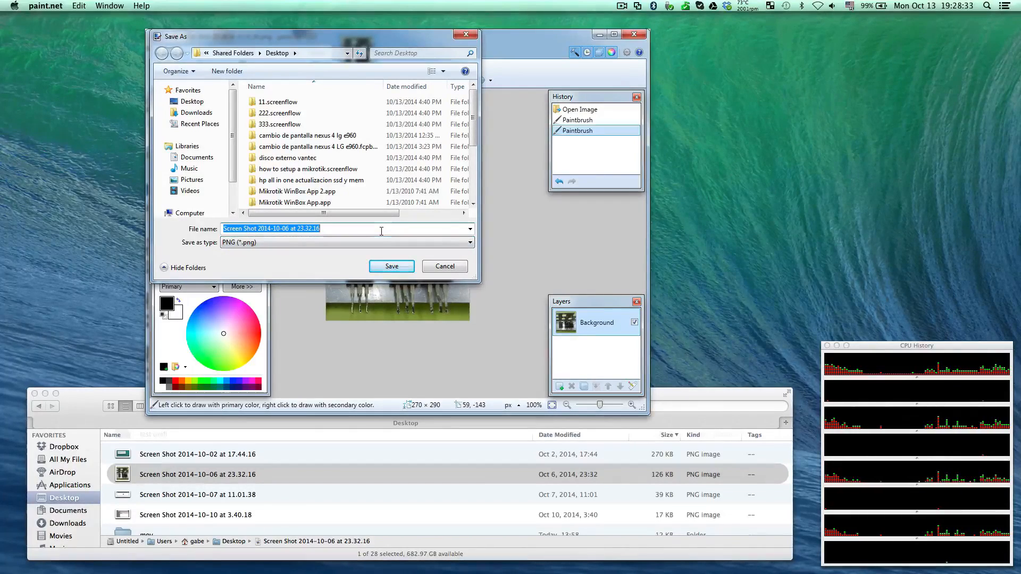
{"action": "type", "text": "1111111111111"}
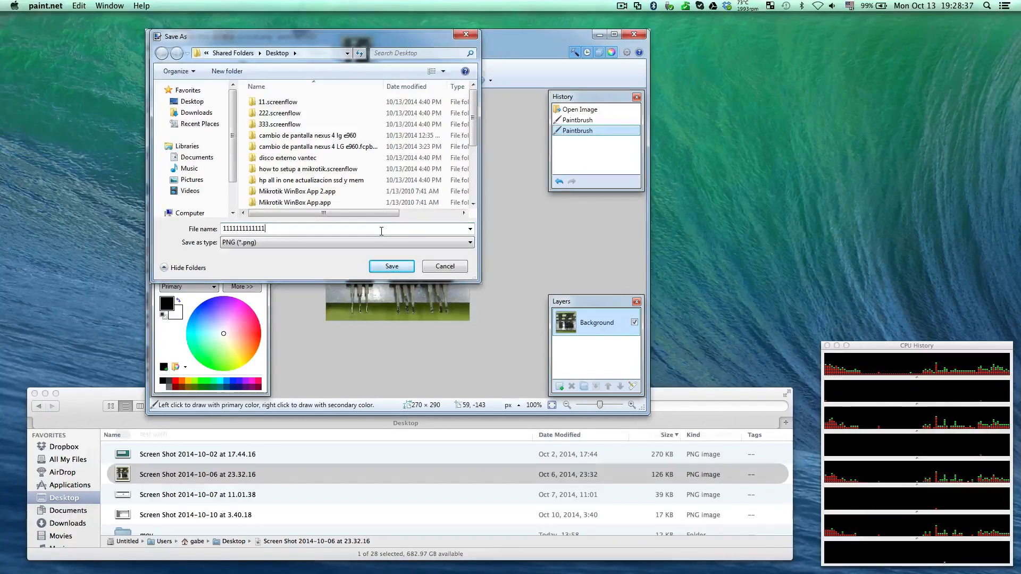
{"action": "key", "text": "Return"}
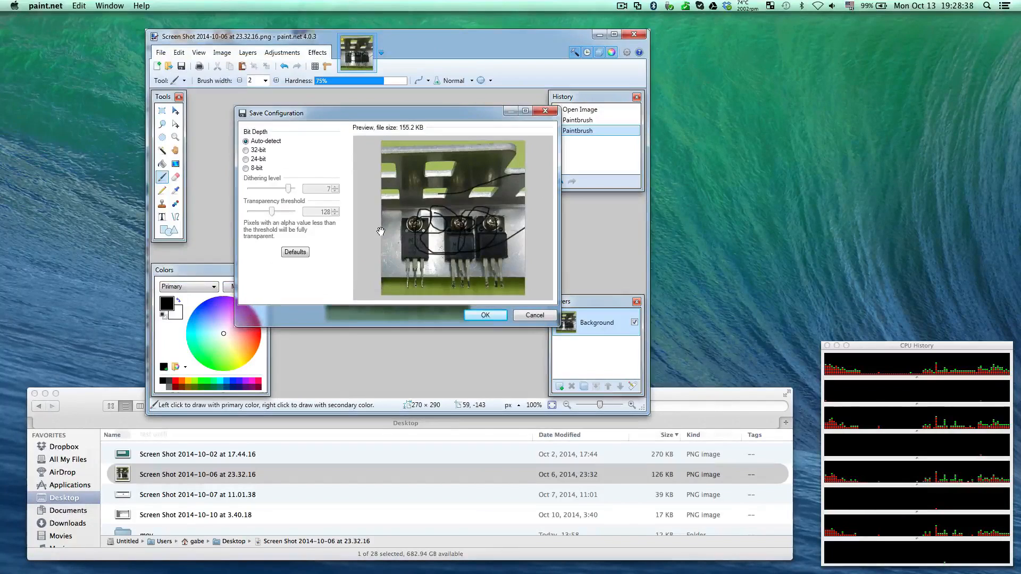
{"action": "left_click", "coordinate": [482, 315]}
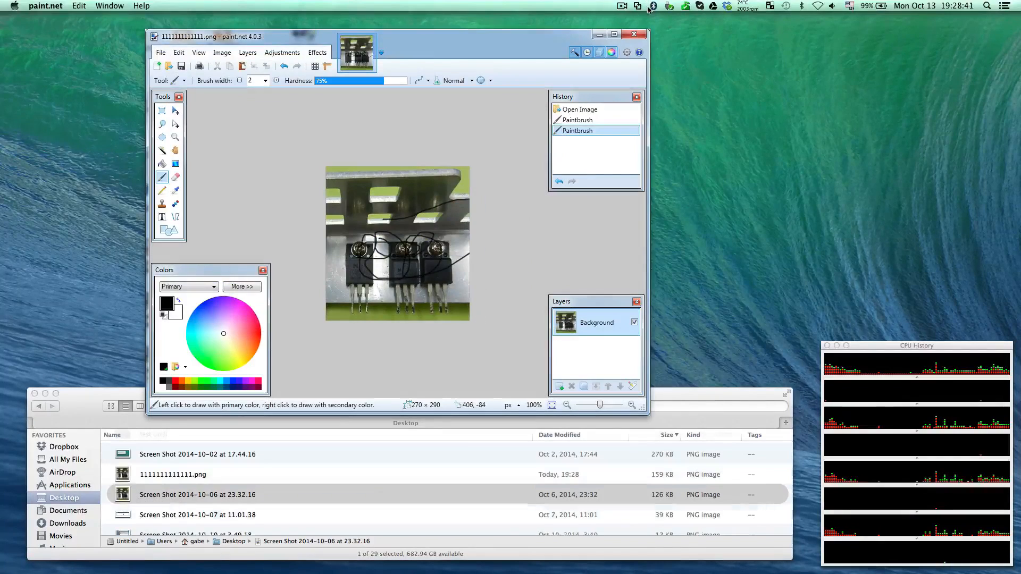
{"action": "left_click", "coordinate": [635, 33]}
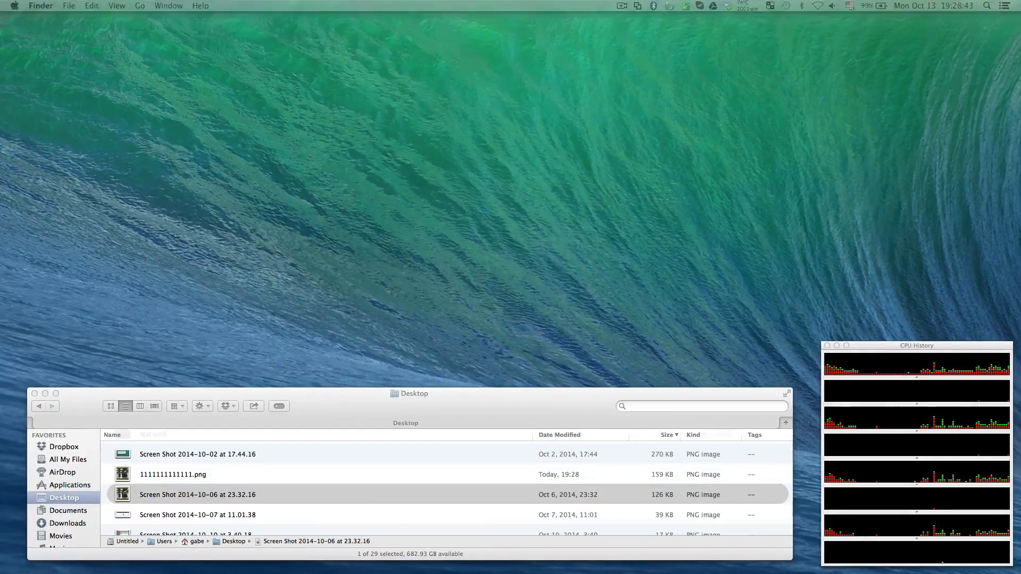
Move the 1111111111111.png icon to the middle of the Mac desktop and open it in Preview to check the drawn lines
{"action": "left_click_drag", "start_coordinate": [1020, 160], "coordinate": [513, 175]}
{"action": "double_click", "coordinate": [514, 175]}
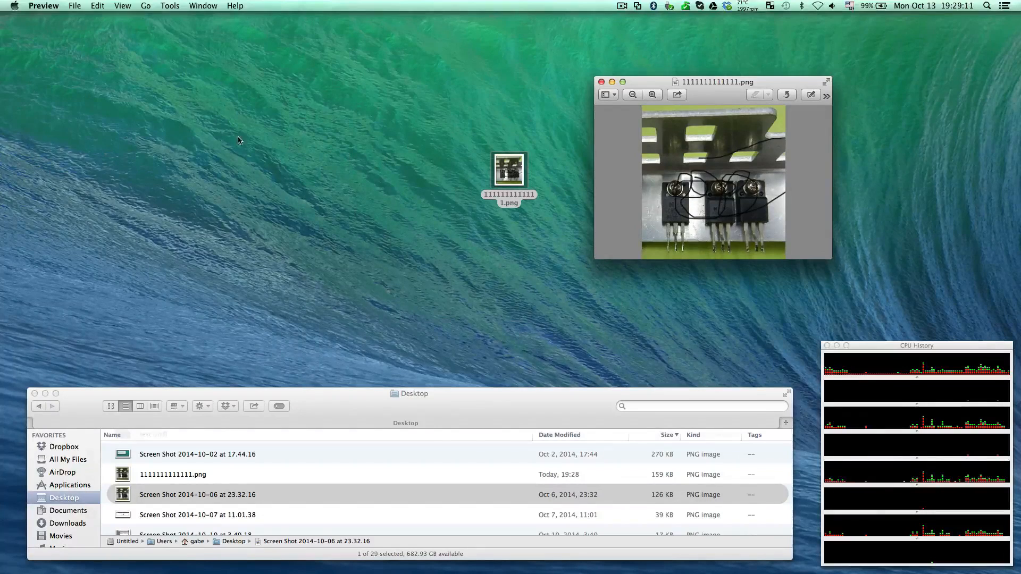
{"action": "left_click", "coordinate": [66, 6]}
{"action": "mouse_move", "coordinate": [44, 5]}
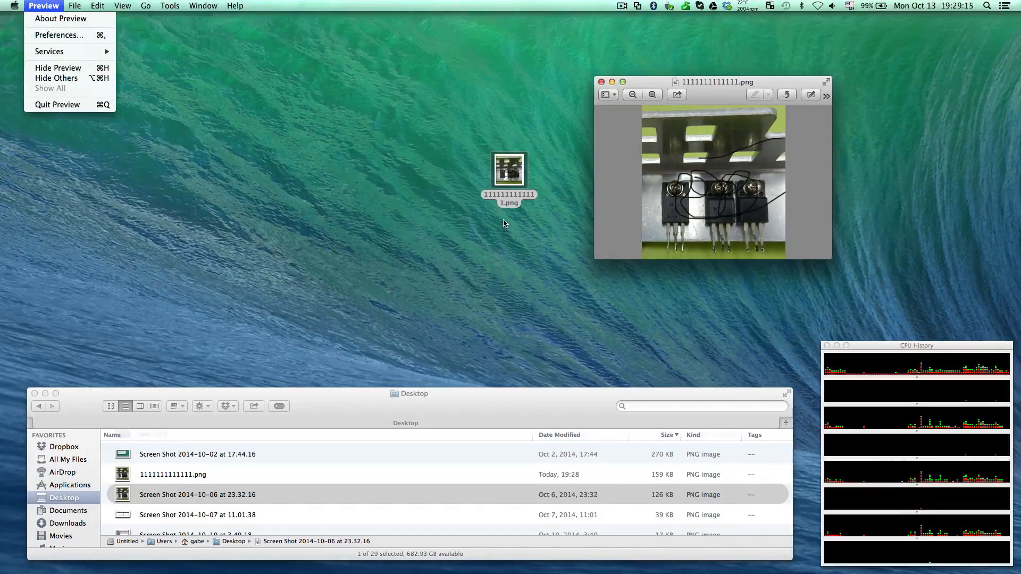
{"action": "left_click", "coordinate": [630, 157]}
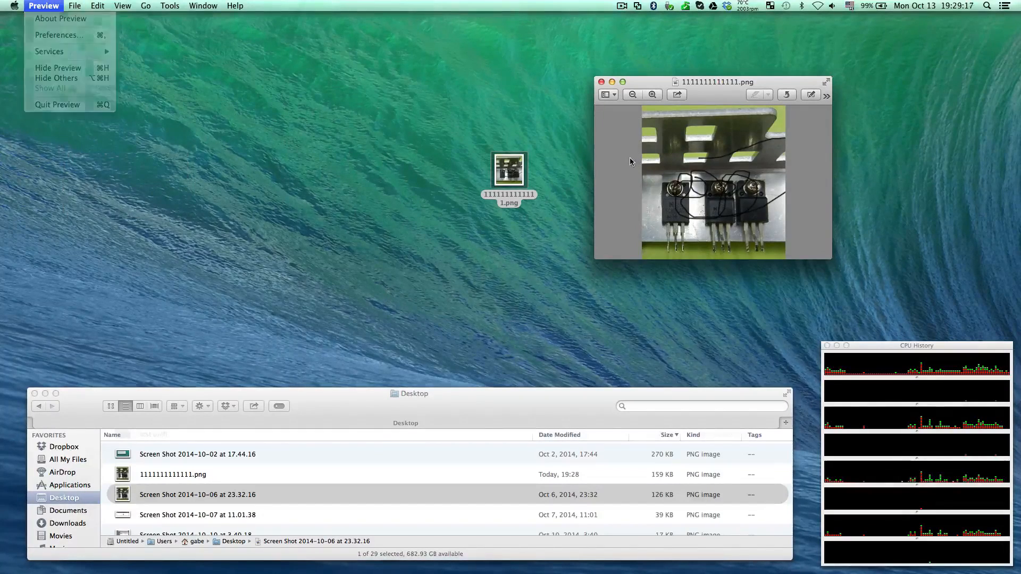